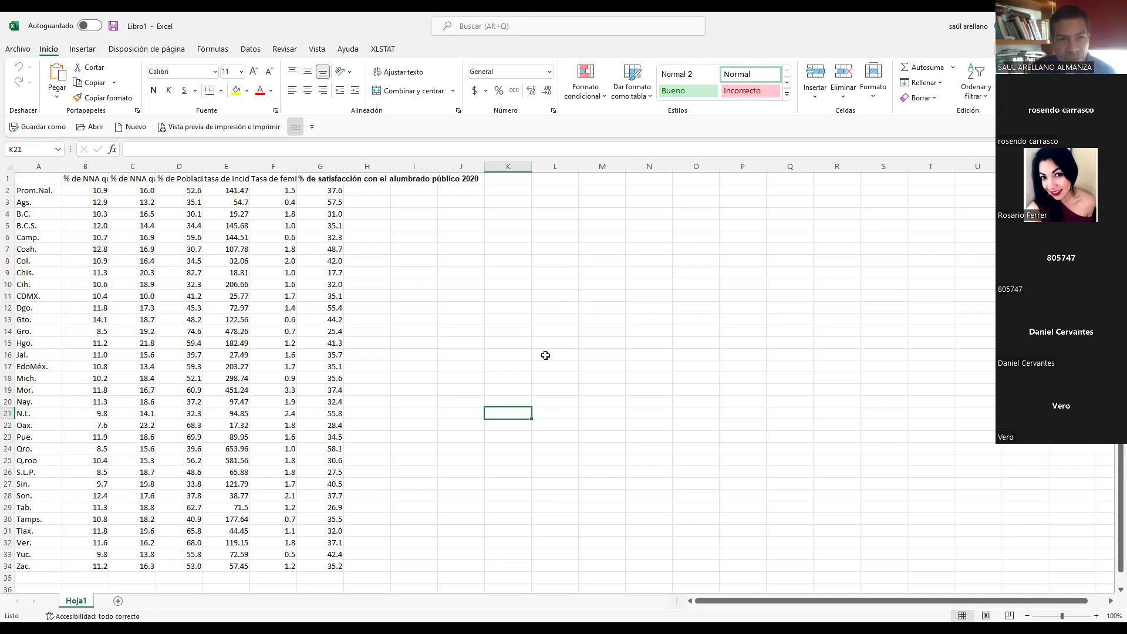
Widen column B slightly and correct header B1 to "% de NNA que usan internet 2020".
drag(112, 168, 120, 167)
click(94, 178)
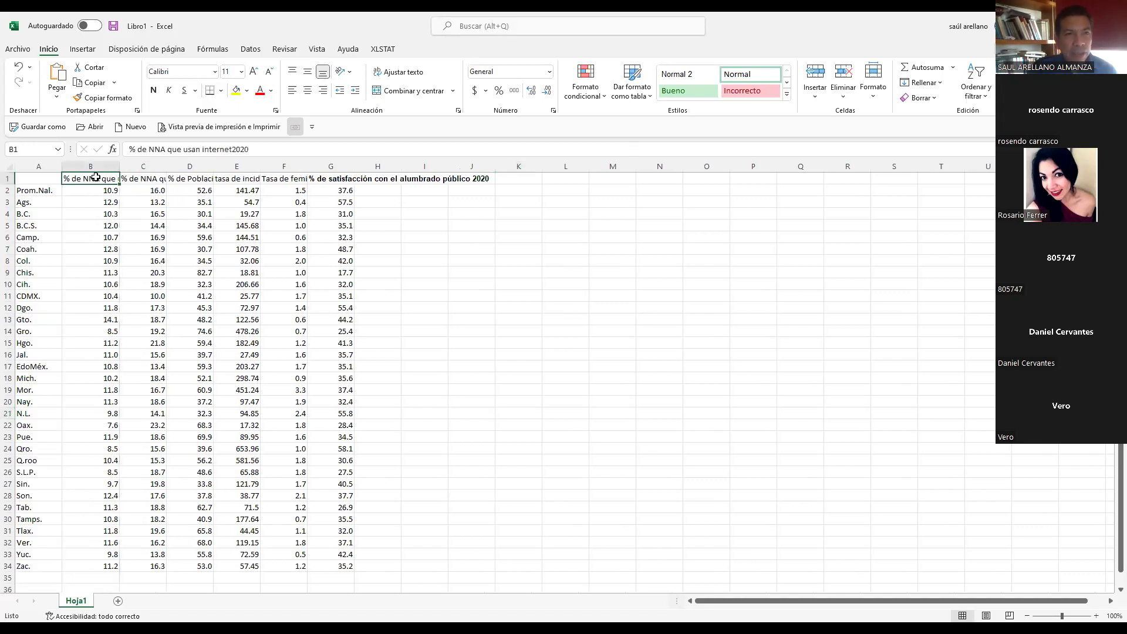
click(233, 149)
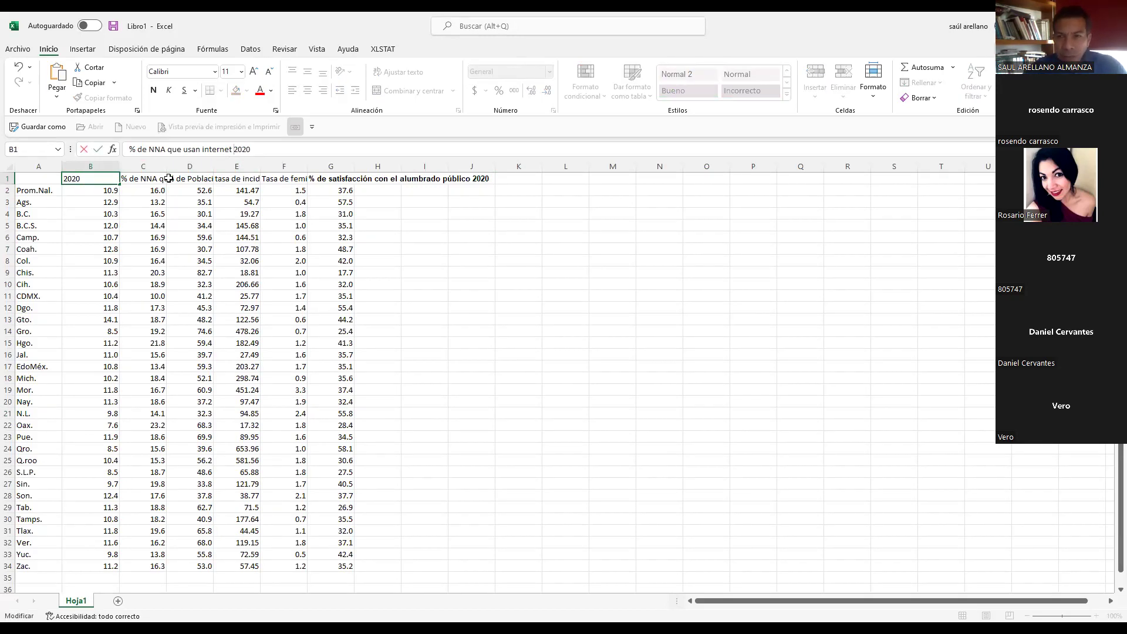
click(138, 180)
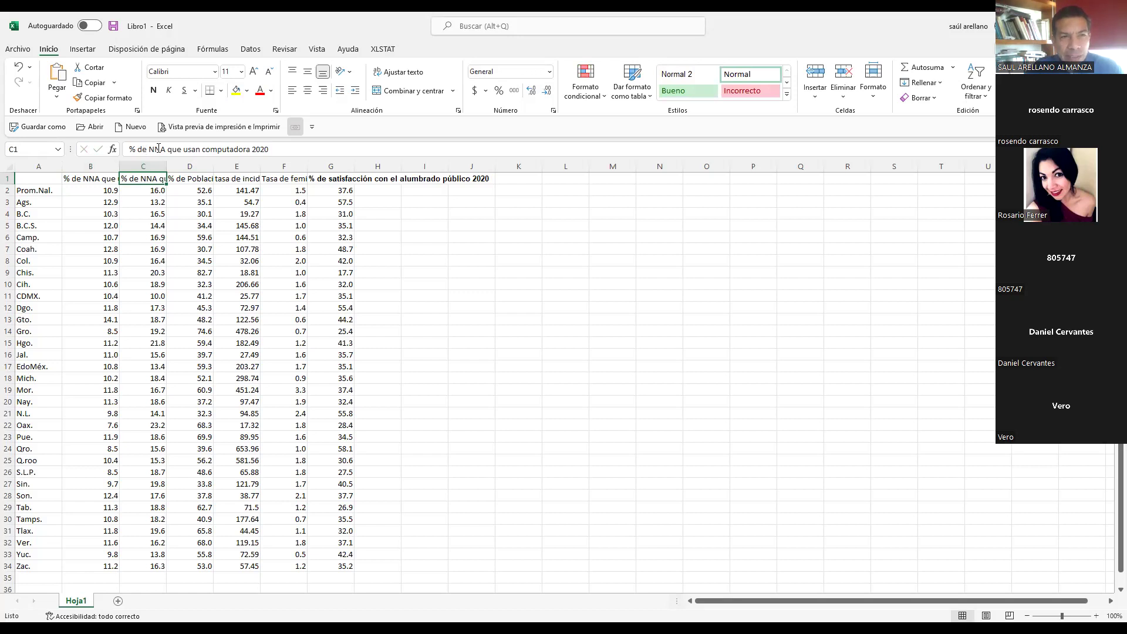
Capitalize the first word of header E1 as "Tasa" and correct the misspelled word "intrafamilias" in it.
click(184, 149)
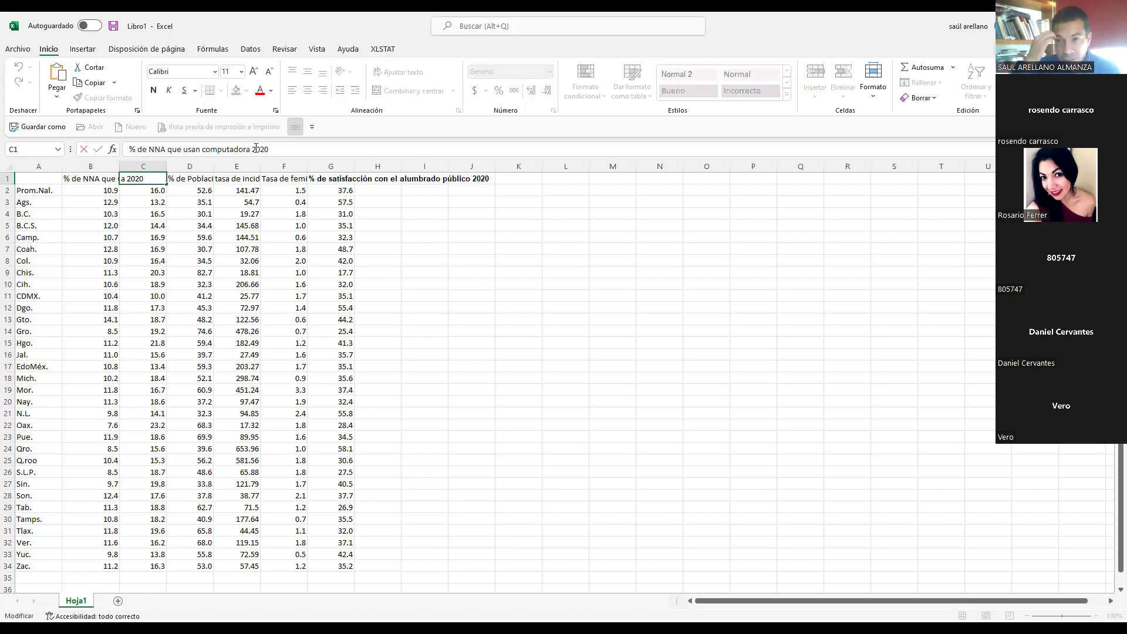
click(203, 177)
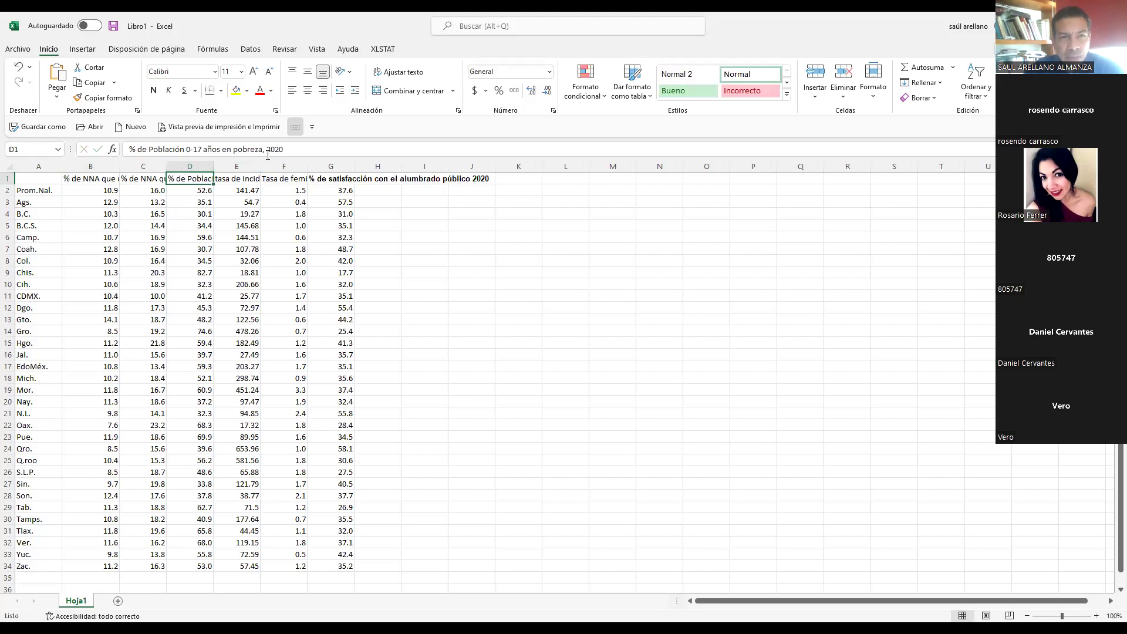
click(241, 180)
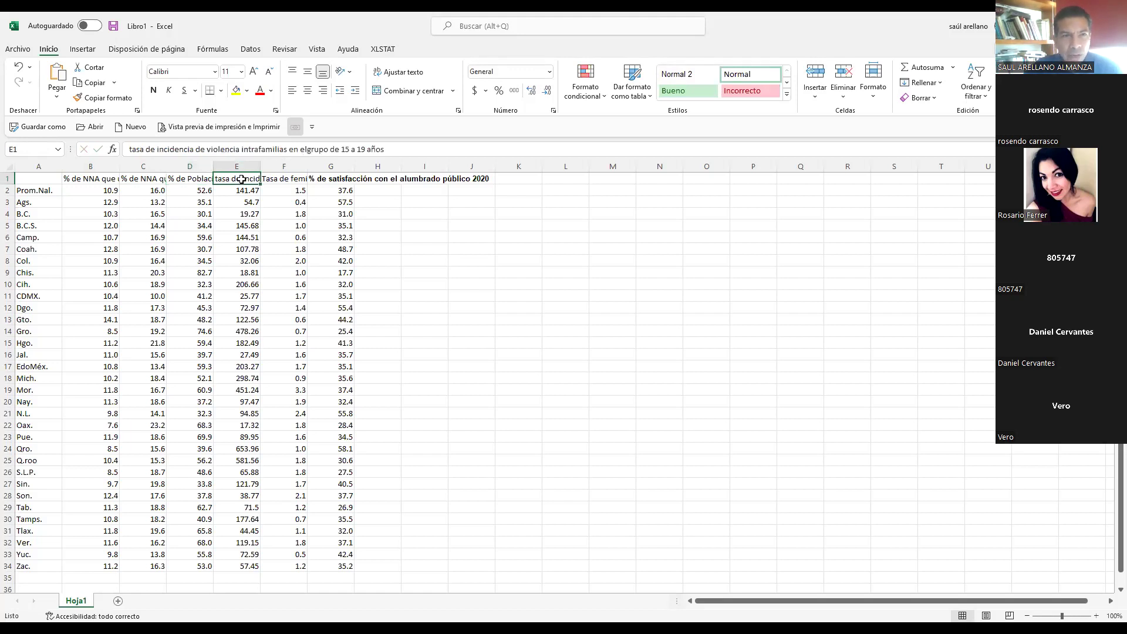
double_click(222, 174)
key(BackSpace)
text(T)
click(228, 193)
click(236, 180)
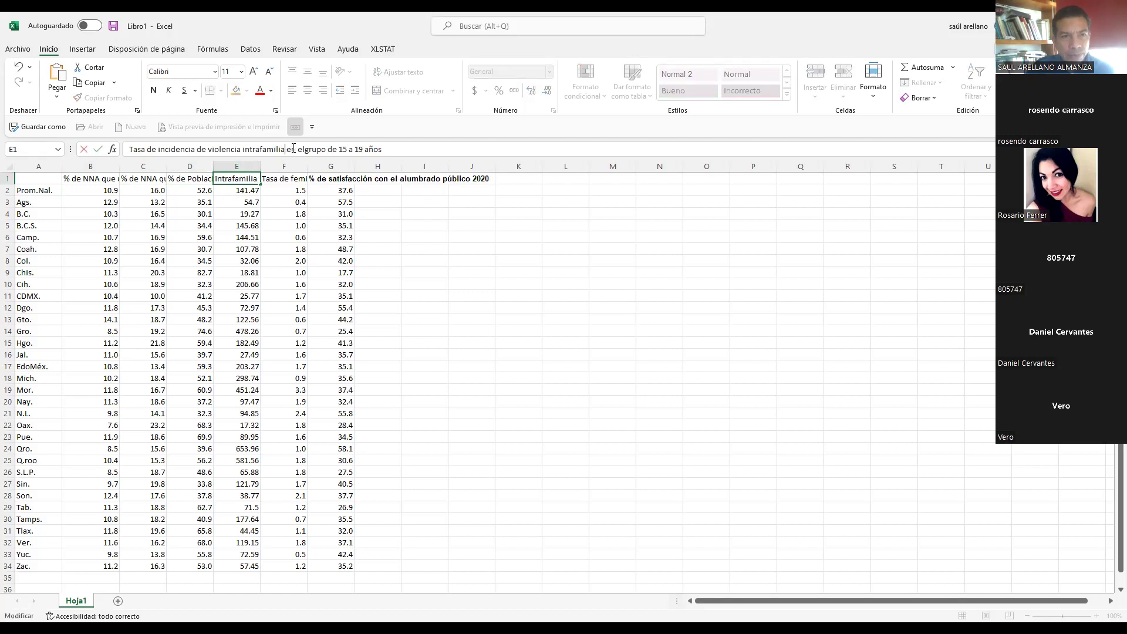
click(284, 181)
click(329, 179)
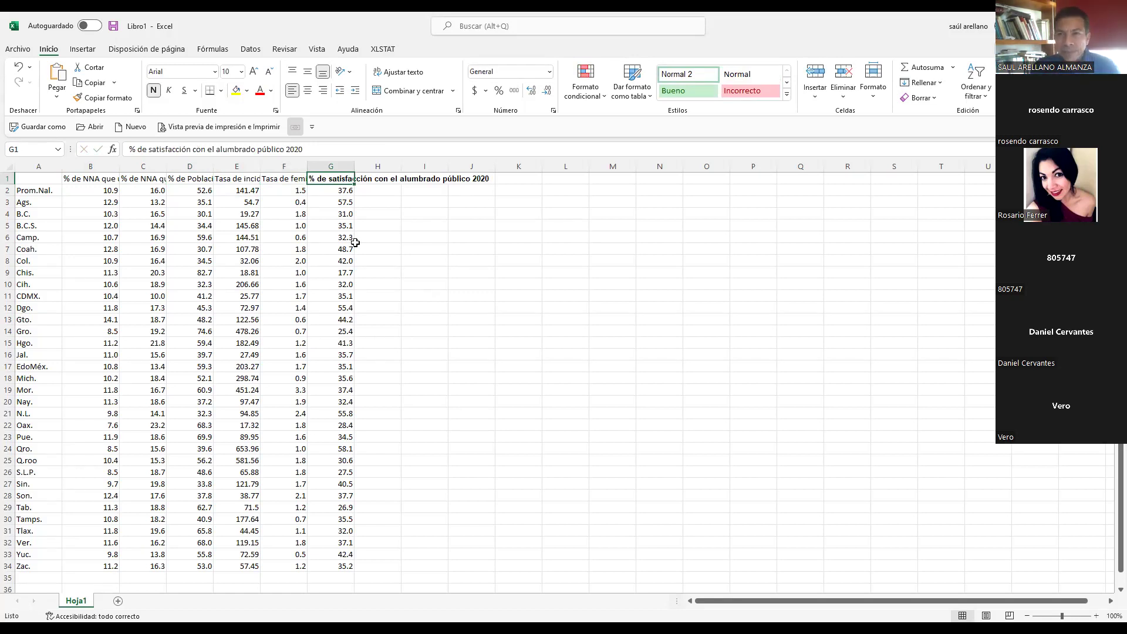
click(290, 222)
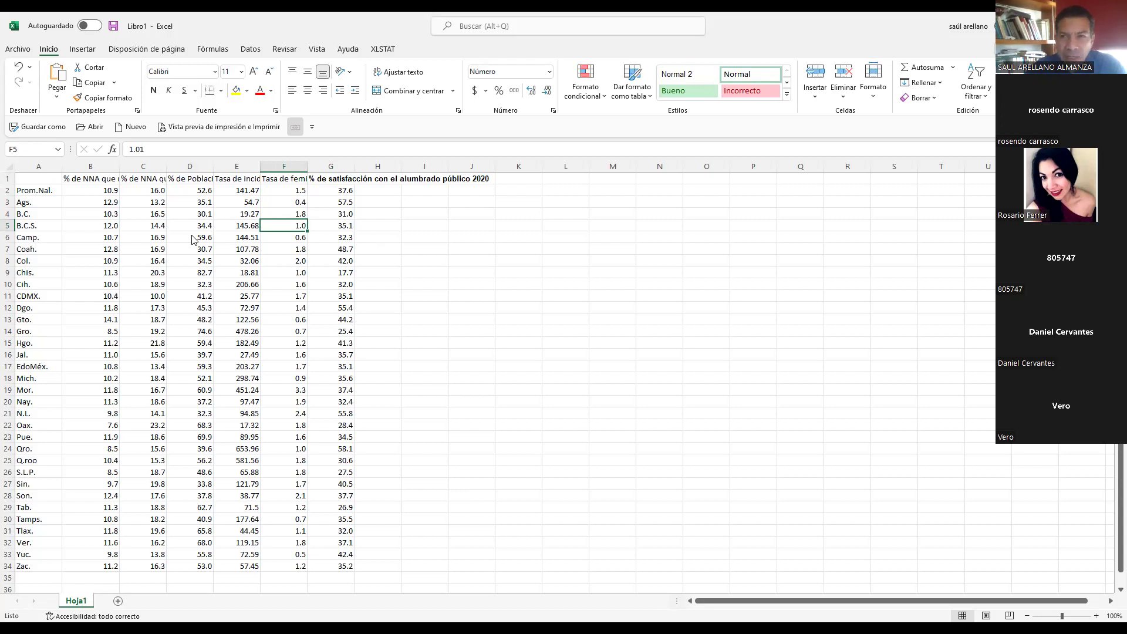
key(Right)
key(Right)
key(Down)
key(Down)
key(Down)
key(Down)
key(Down)
key(Down)
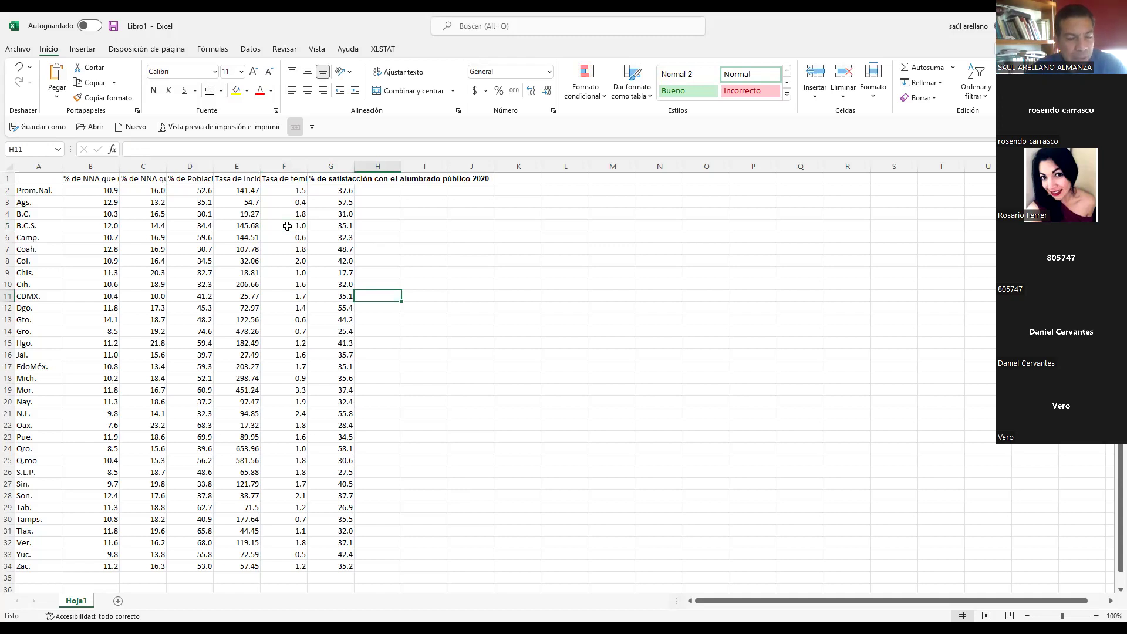
click(46, 201)
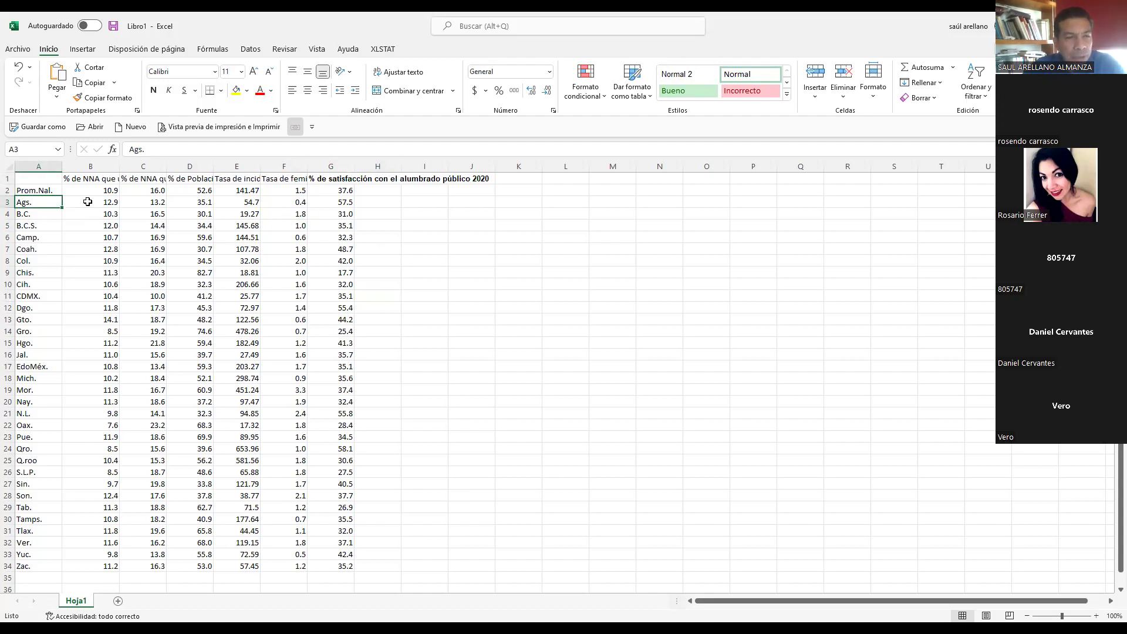
Move the Prom.Nal. row from A2:G2 to J2:P2, leaving the original cells empty.
click(47, 190)
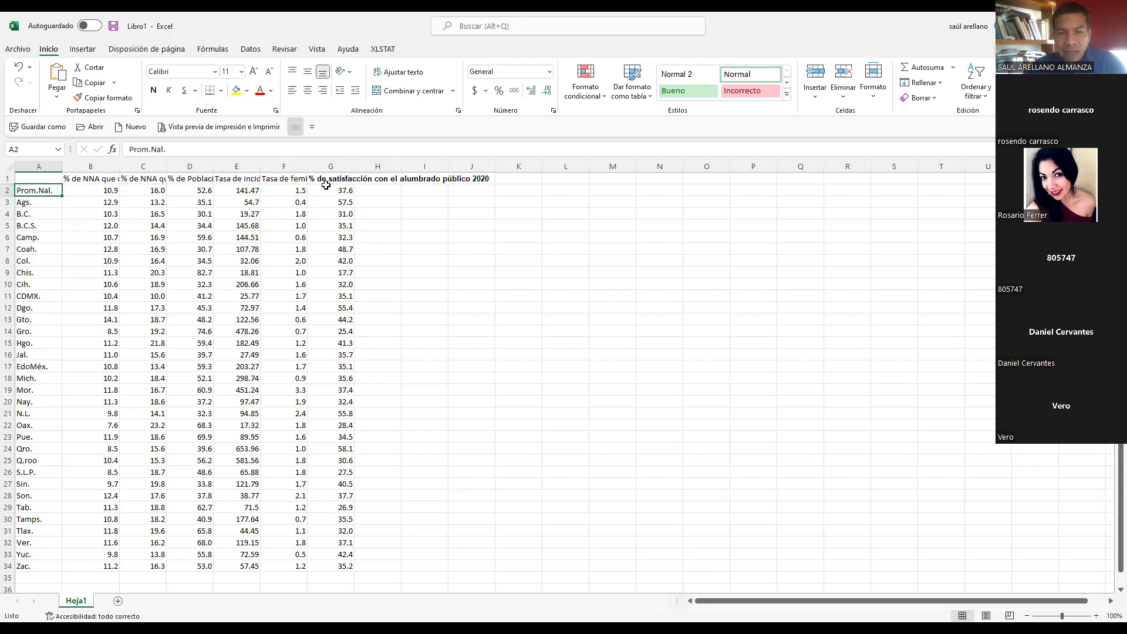
drag(36, 190, 331, 189)
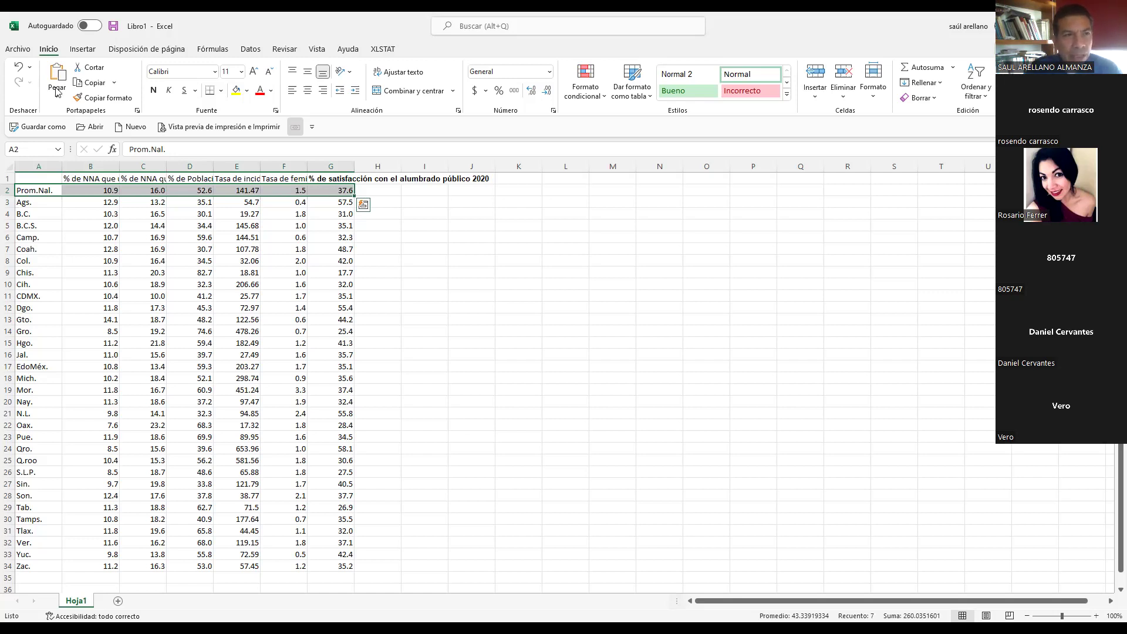
click(90, 82)
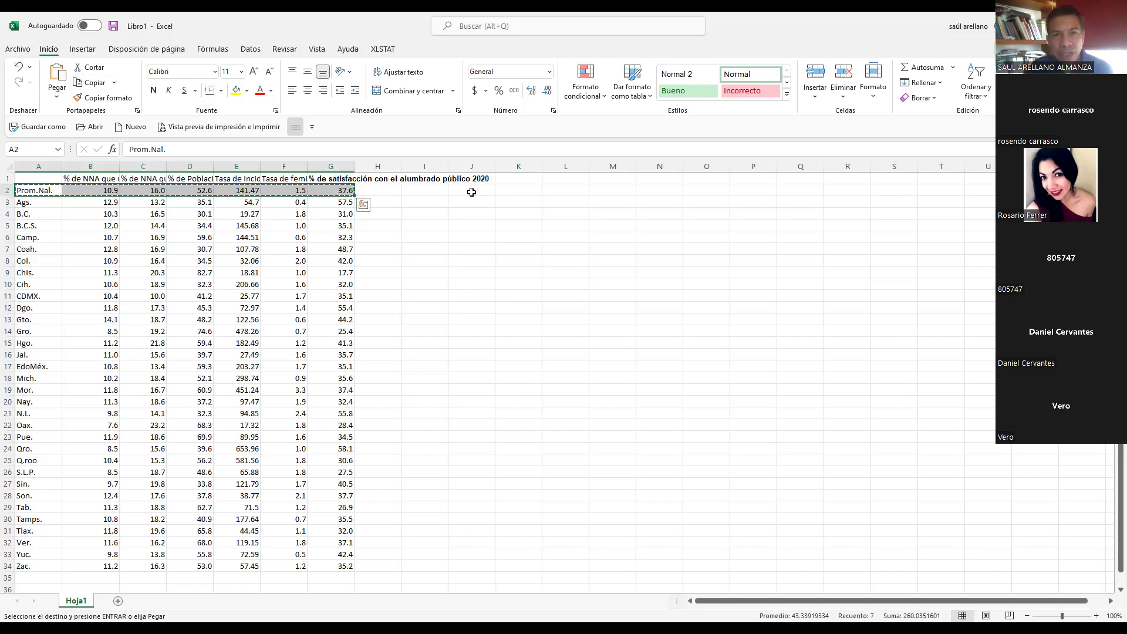
click(486, 189)
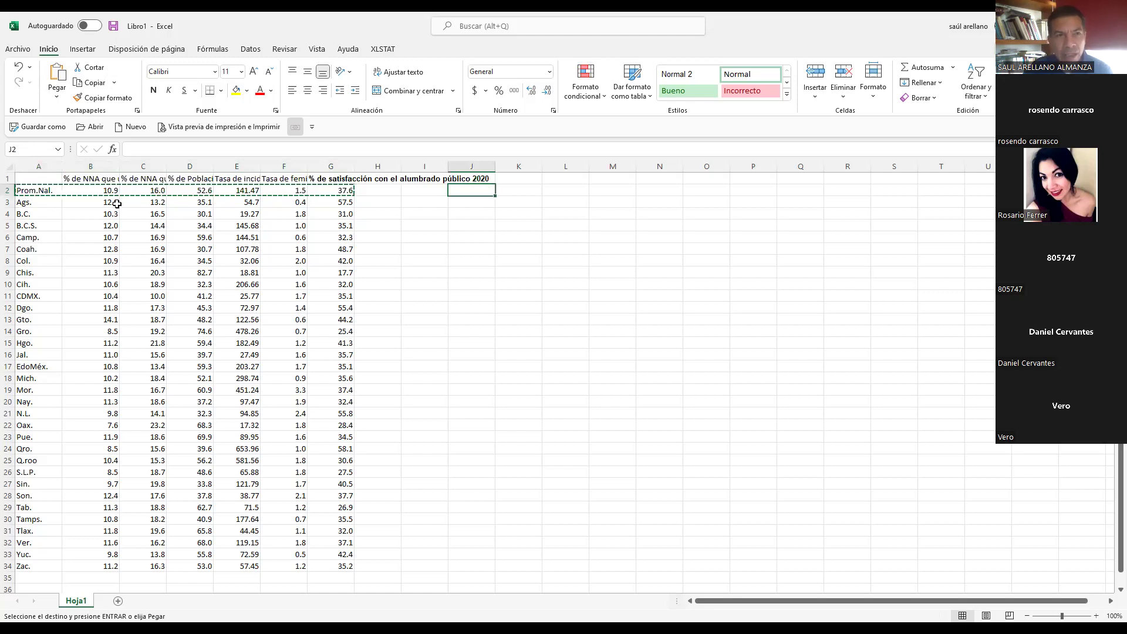
key(ctrl+v)
drag(39, 190, 322, 191)
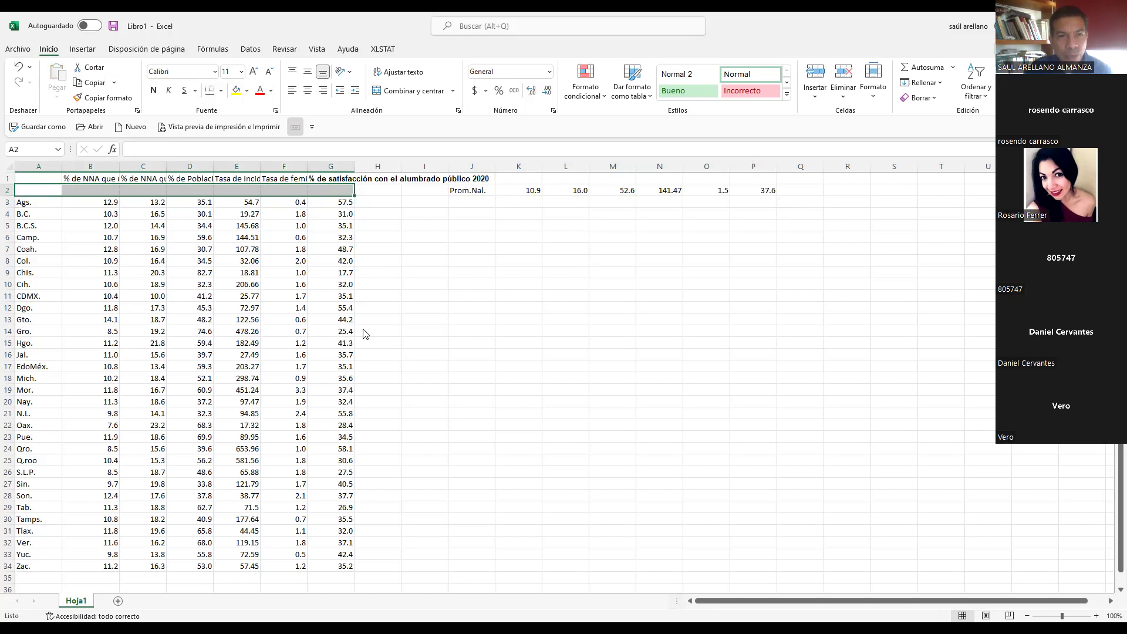
Try to delete the emptied cells A2:G2 by shifting cells to the left, and undo it.
key(shift+F10)
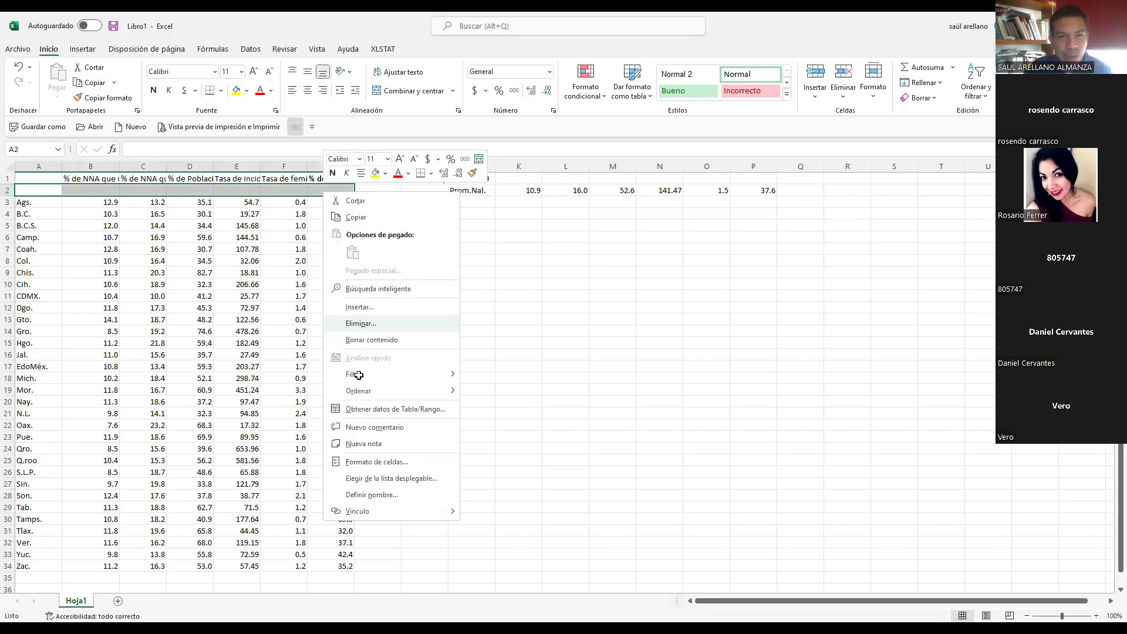
click(360, 264)
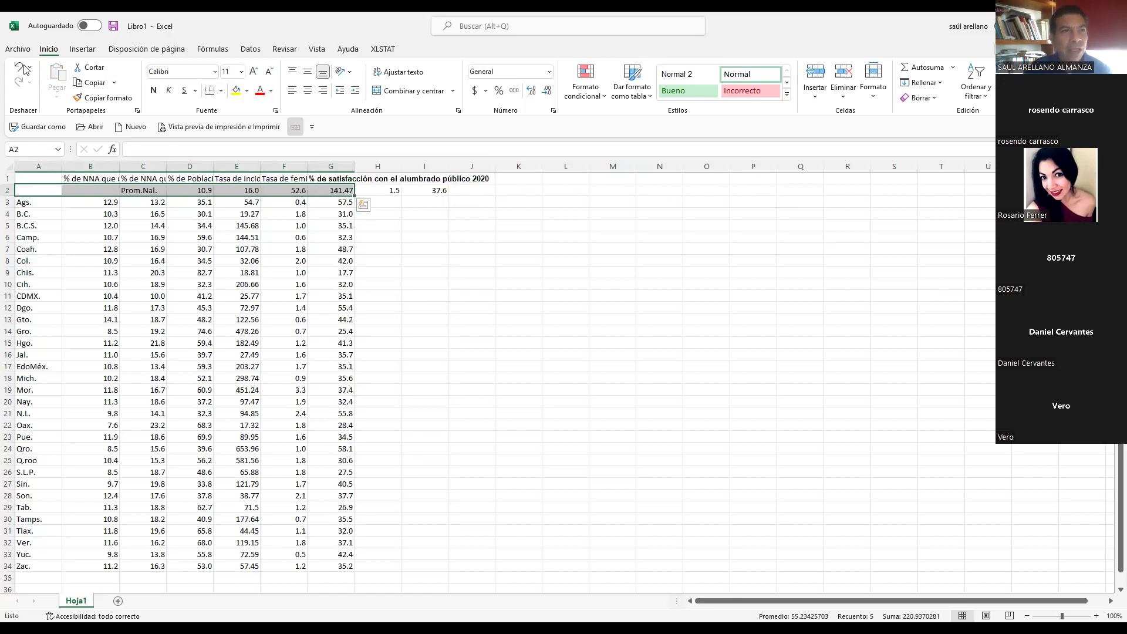
key(ctrl+z)
Delete the empty cells A2:G2, shifting the cells below up.
right_click(112, 189)
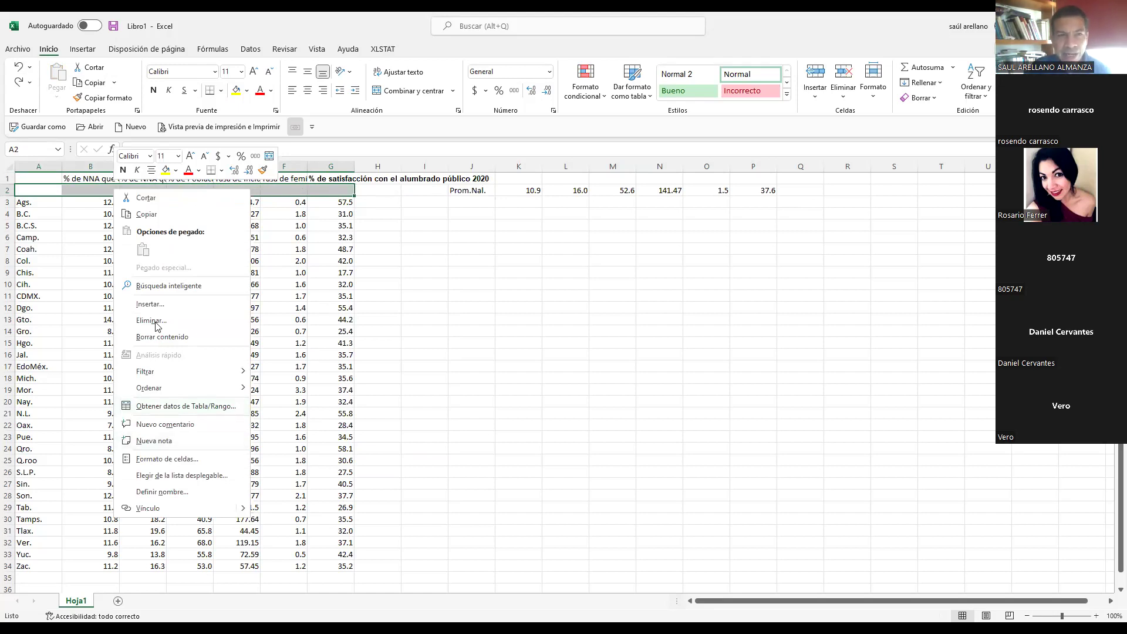
click(160, 321)
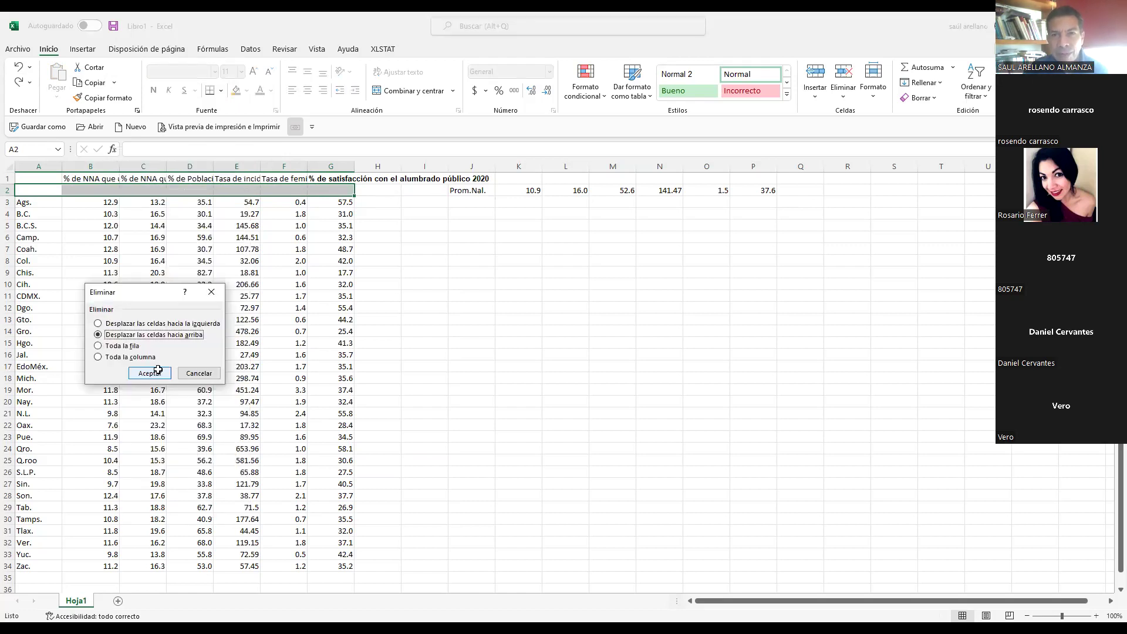
click(150, 373)
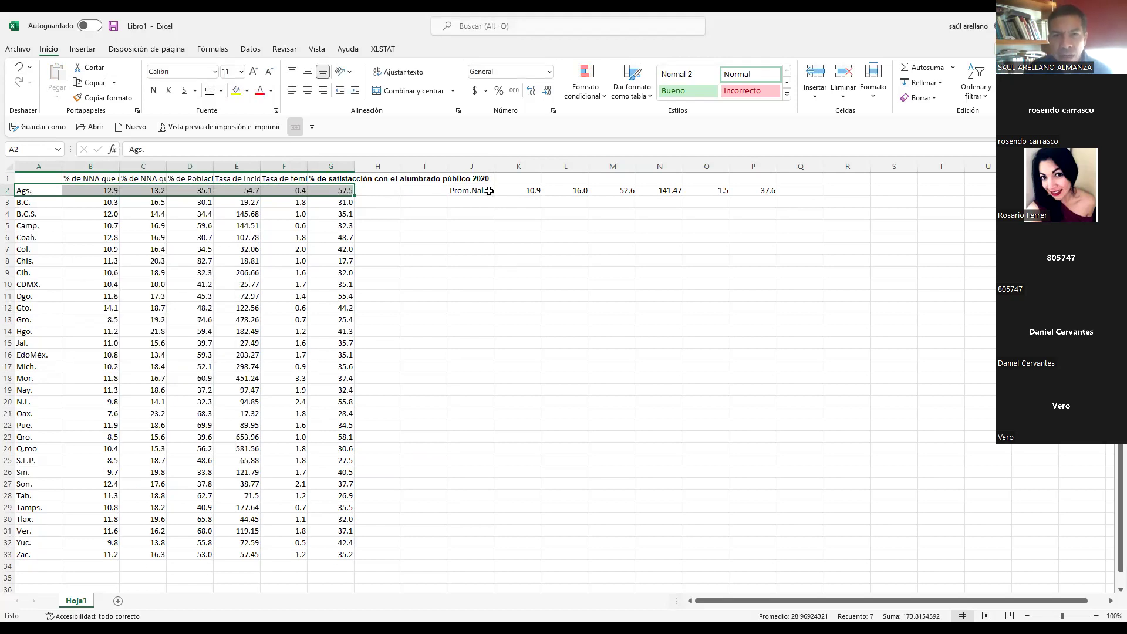
Move the Prom.Nal. values from J2:P2 up to row 1, starting at J1.
drag(476, 191, 745, 188)
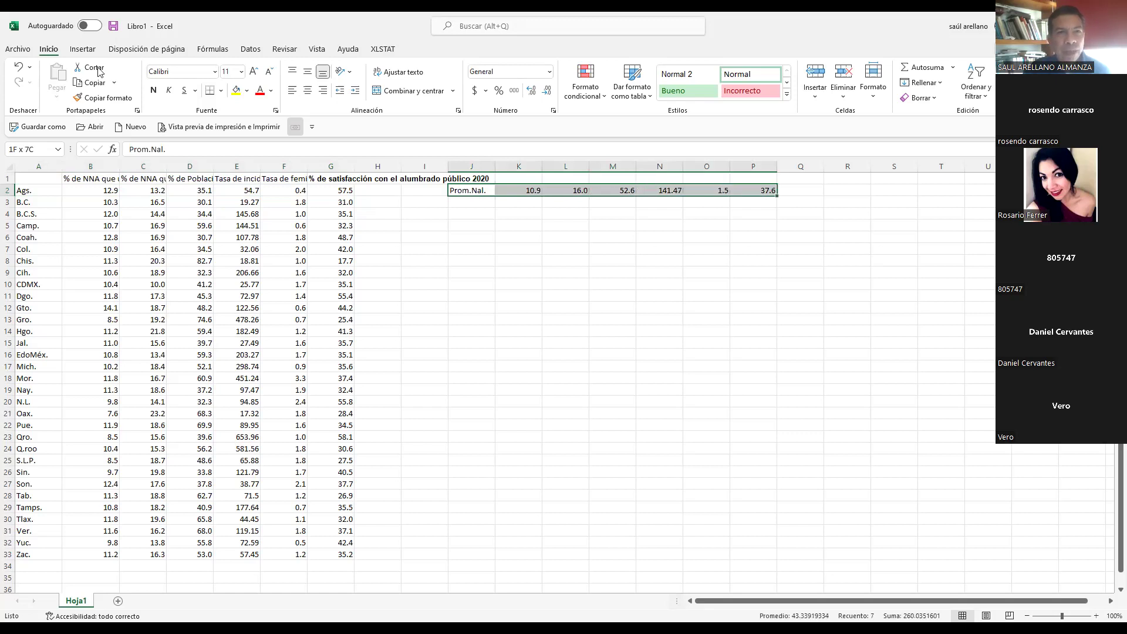
key(ctrl+c)
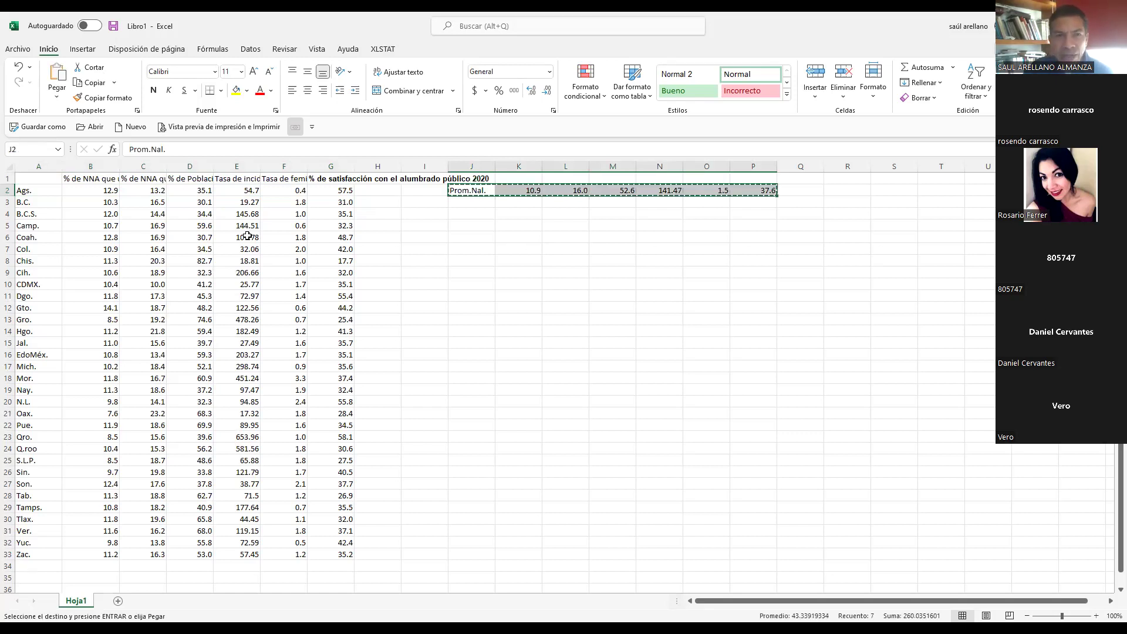
key(Up)
key(ctrl+v)
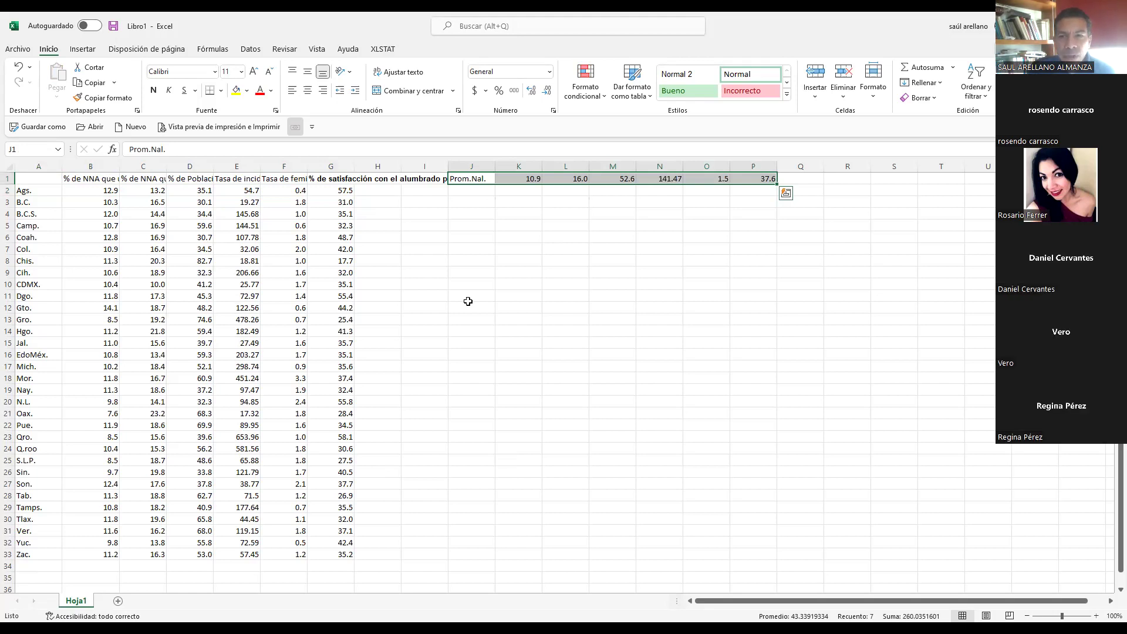
Start the XLSTAT Free add-in and return to the Inicio commands.
click(383, 50)
click(41, 80)
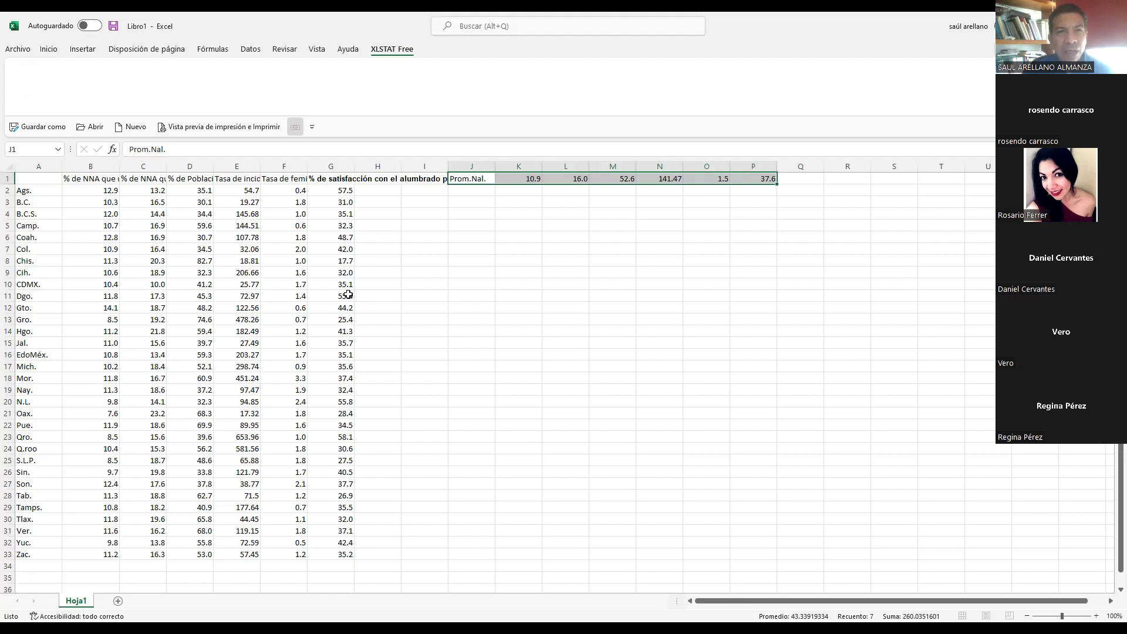
click(51, 50)
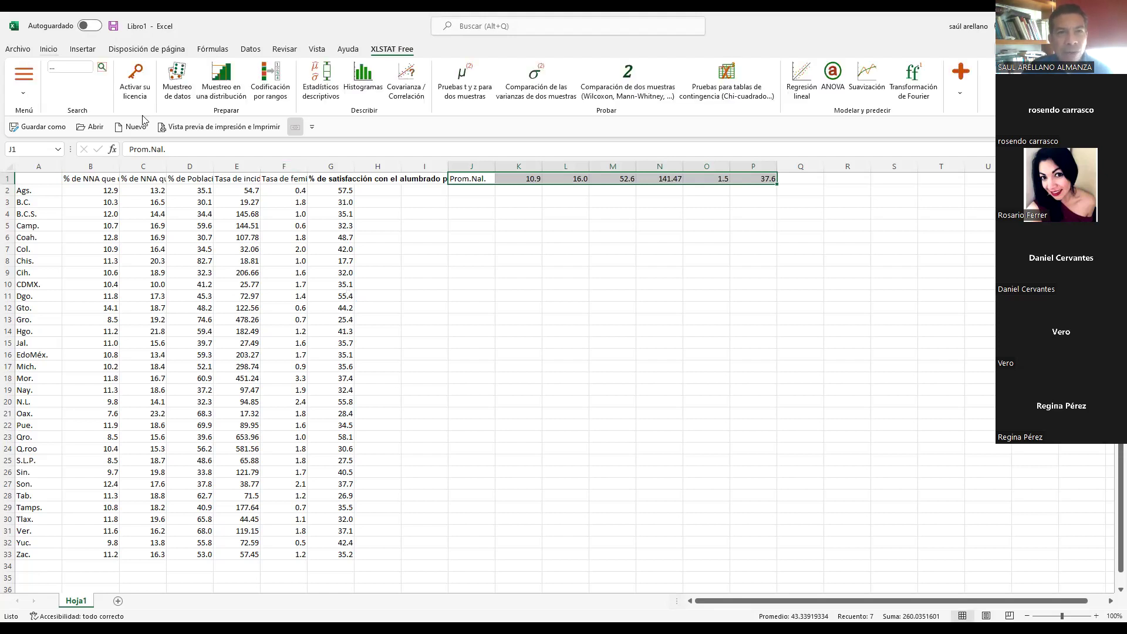
click(398, 229)
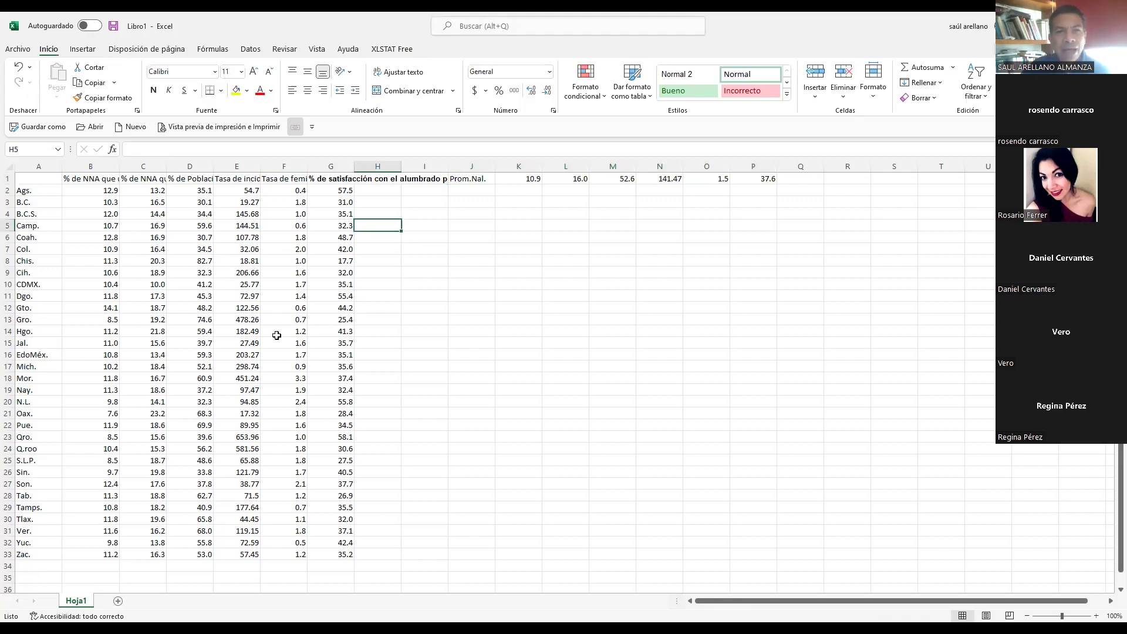
Insert seven blank columns before the Prom.Nal. data so that it starts in column Q.
right_click(464, 167)
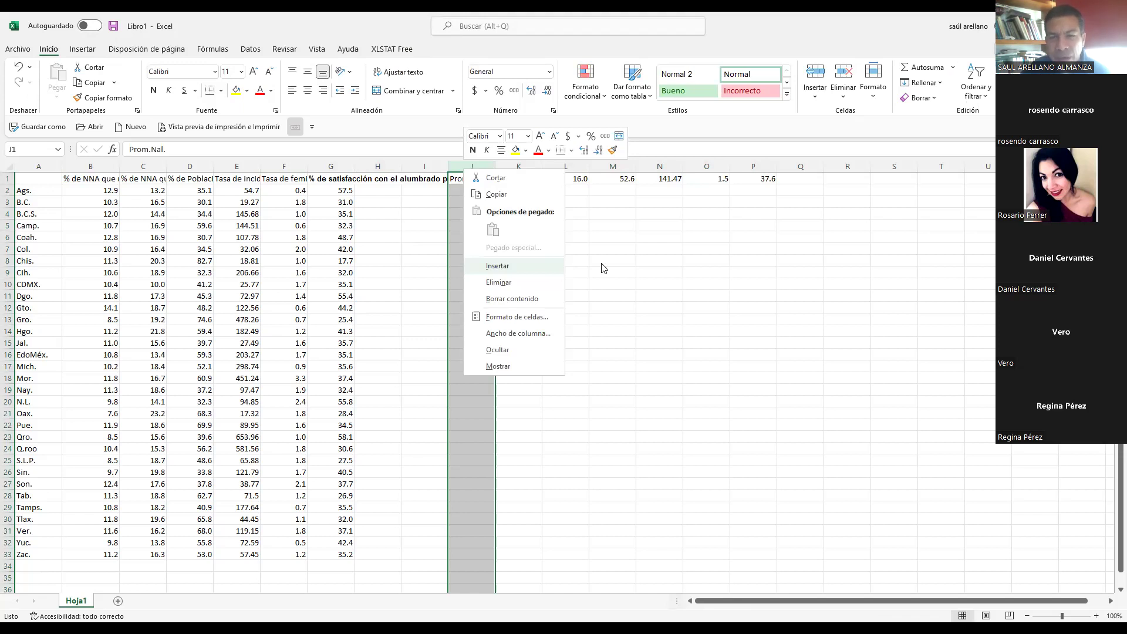
click(490, 224)
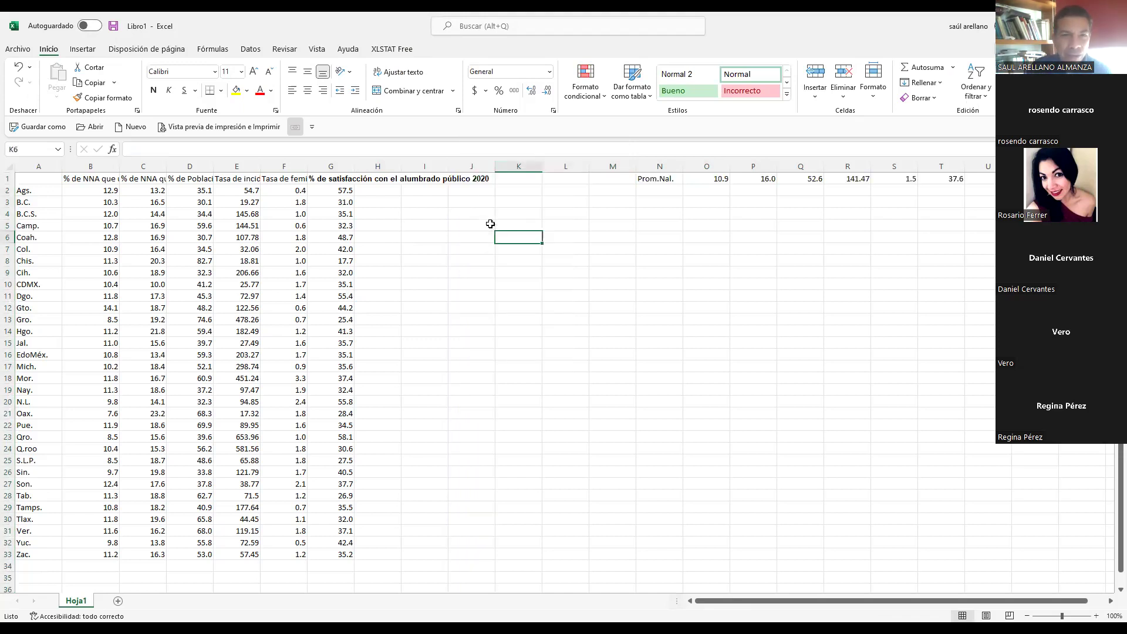
click(491, 224)
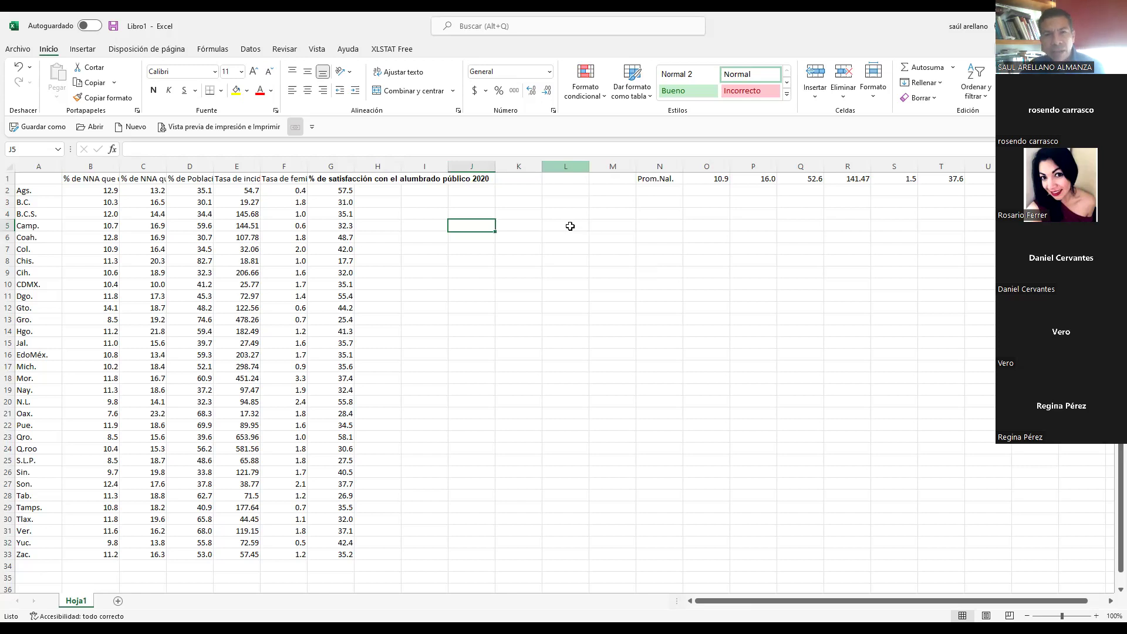
click(499, 202)
click(470, 188)
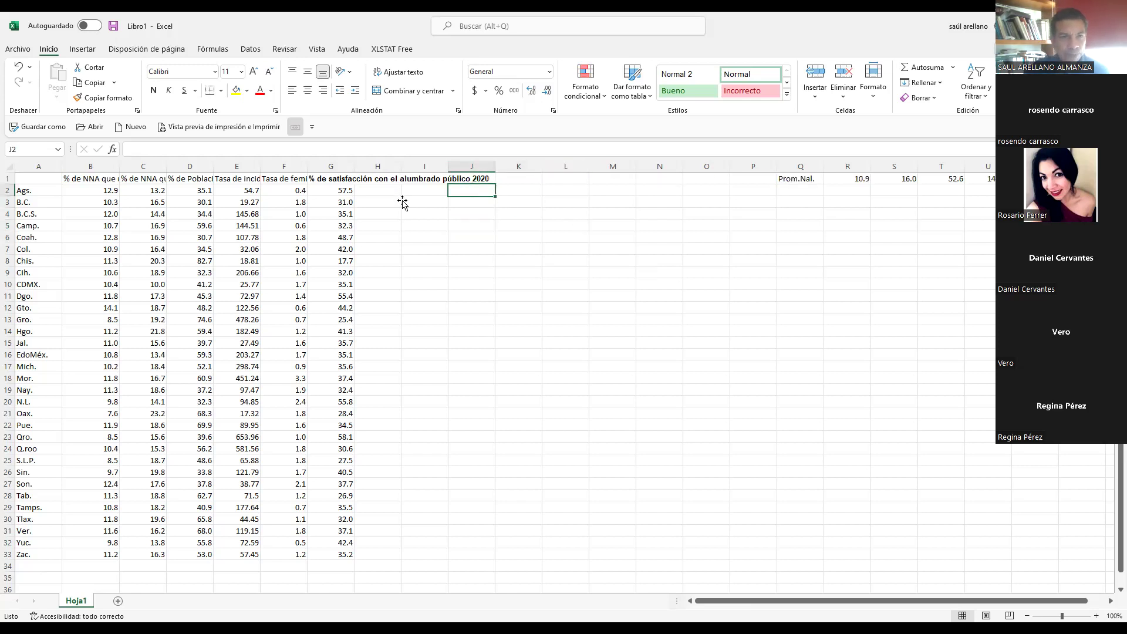
click(427, 203)
key(Up)
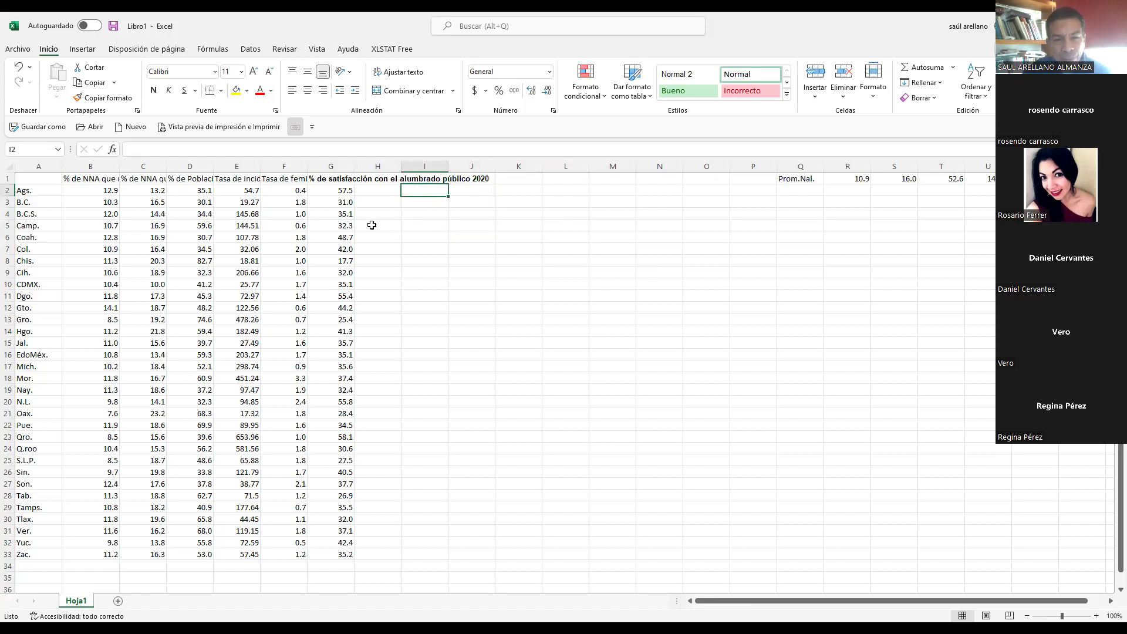
click(136, 181)
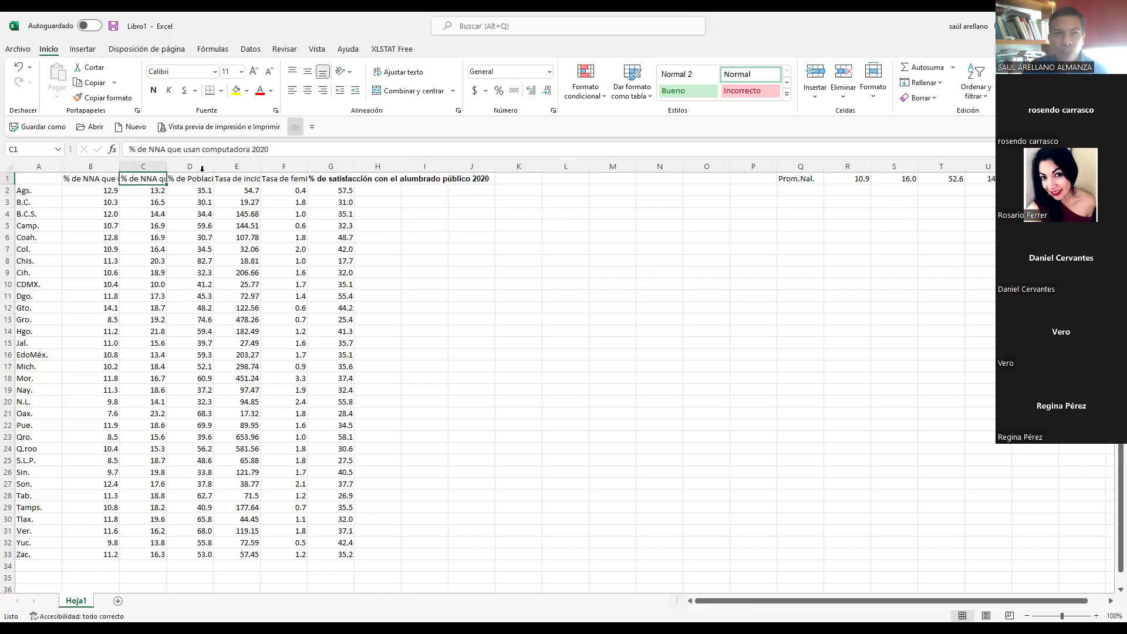
key(Right)
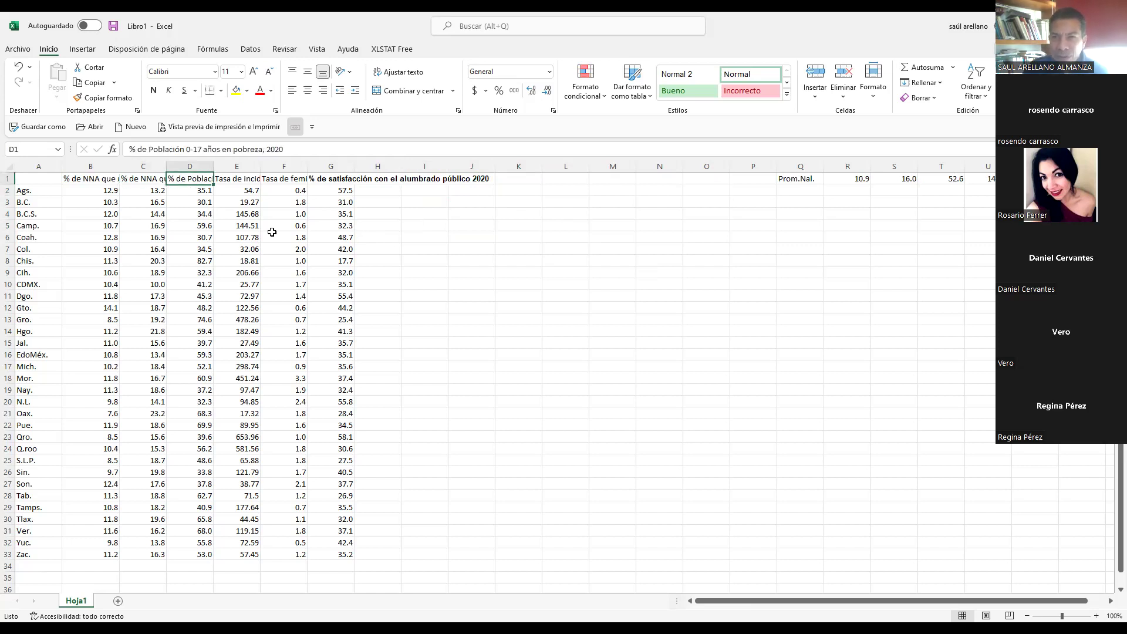
click(377, 216)
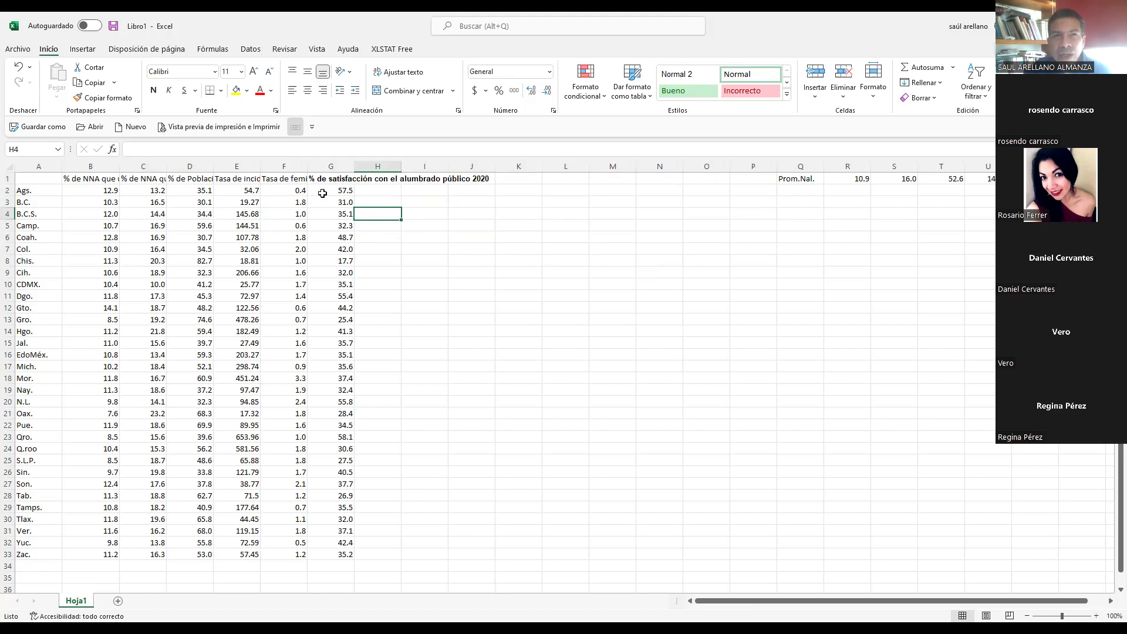
click(80, 53)
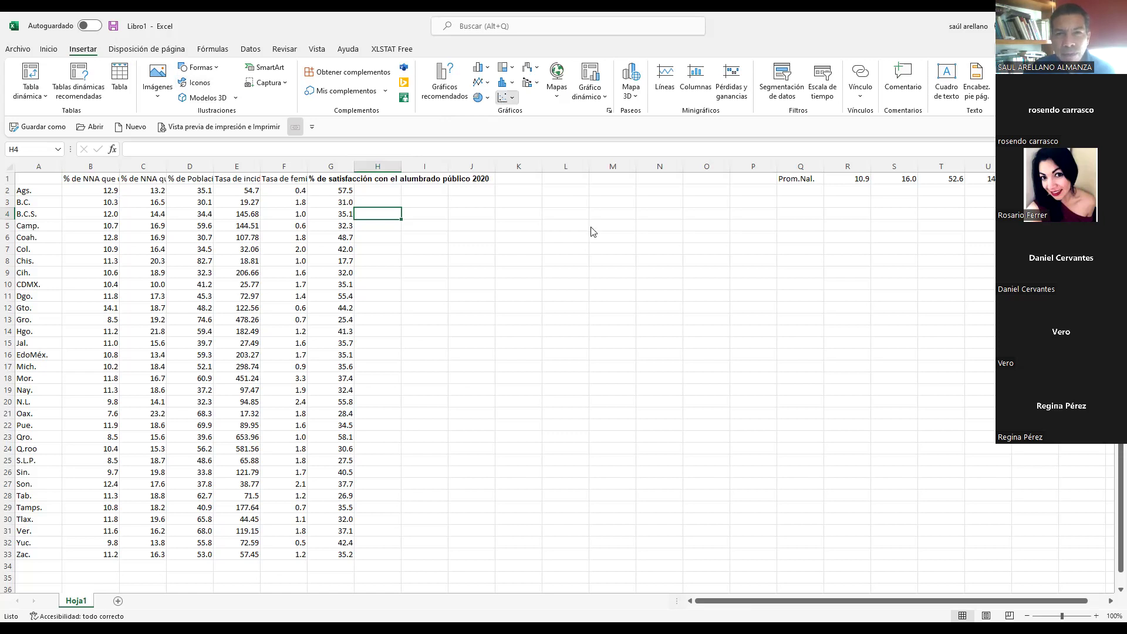
click(641, 262)
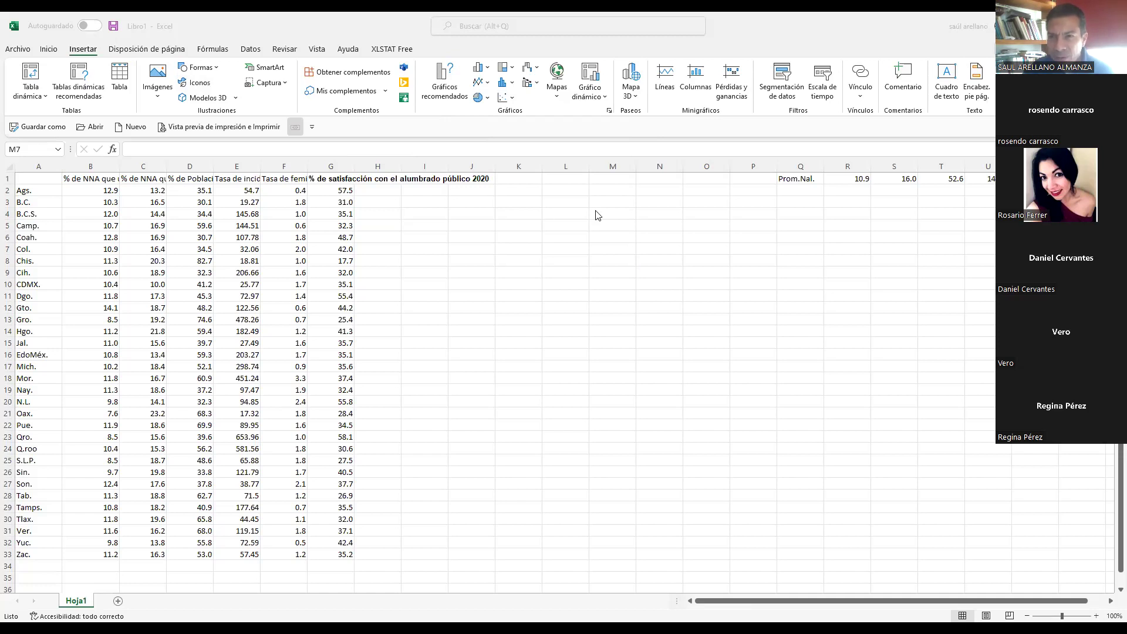
drag(91, 178, 139, 180)
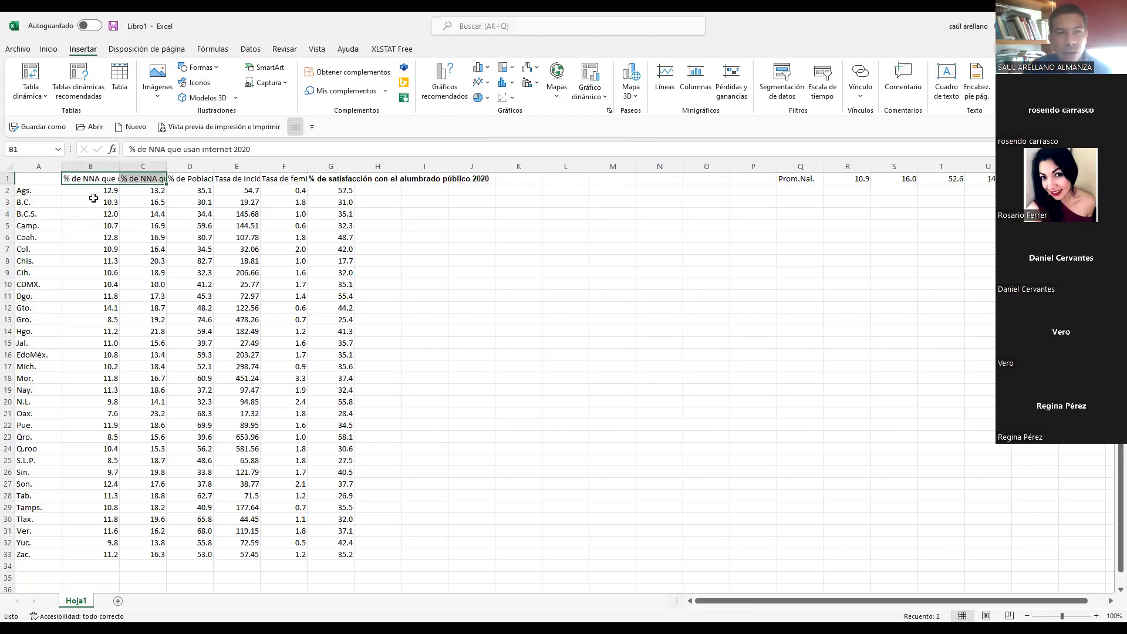
click(123, 216)
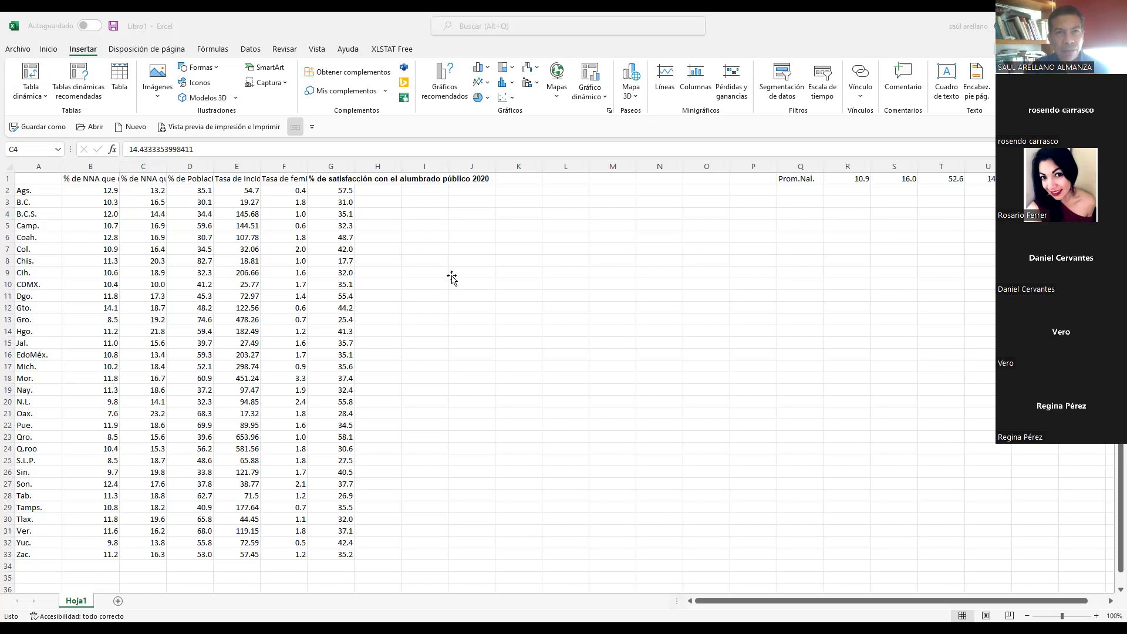
click(506, 98)
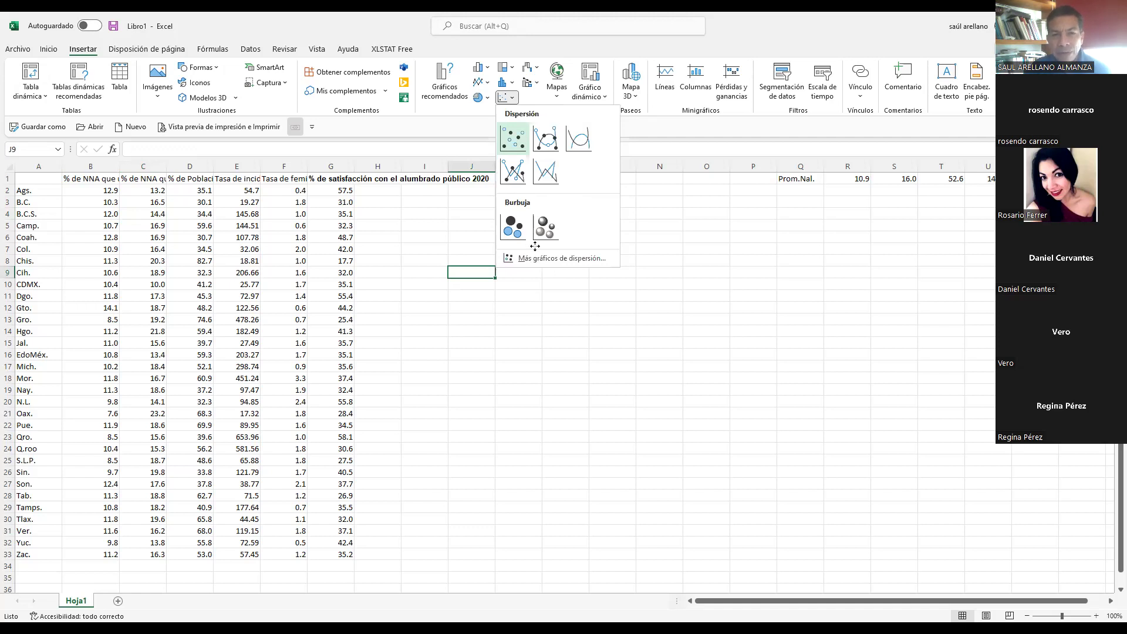
key(Return)
key(Delete)
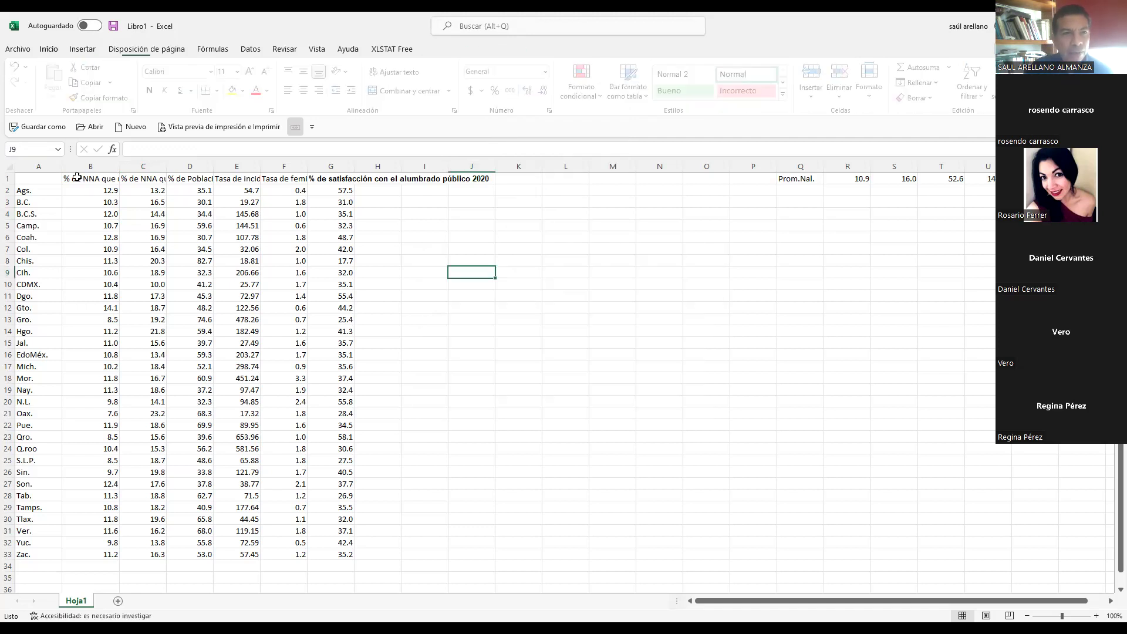
Insert a scatter chart from the internet and computer use percentages in B1:C33, and delete that chart.
click(47, 177)
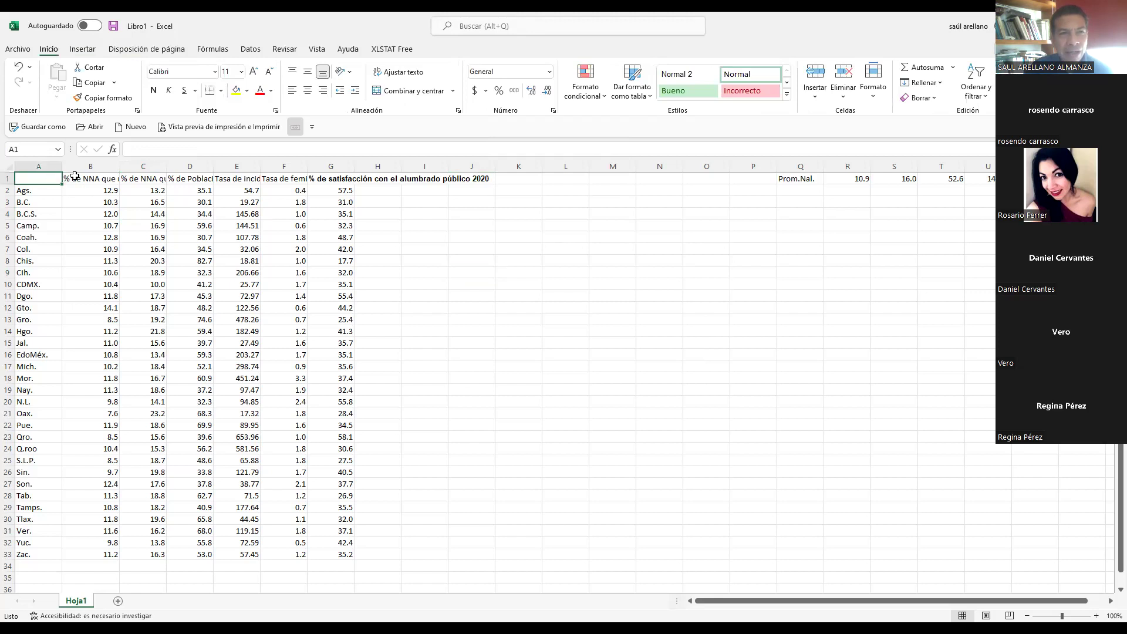
drag(91, 177, 145, 552)
key(shift+Up)
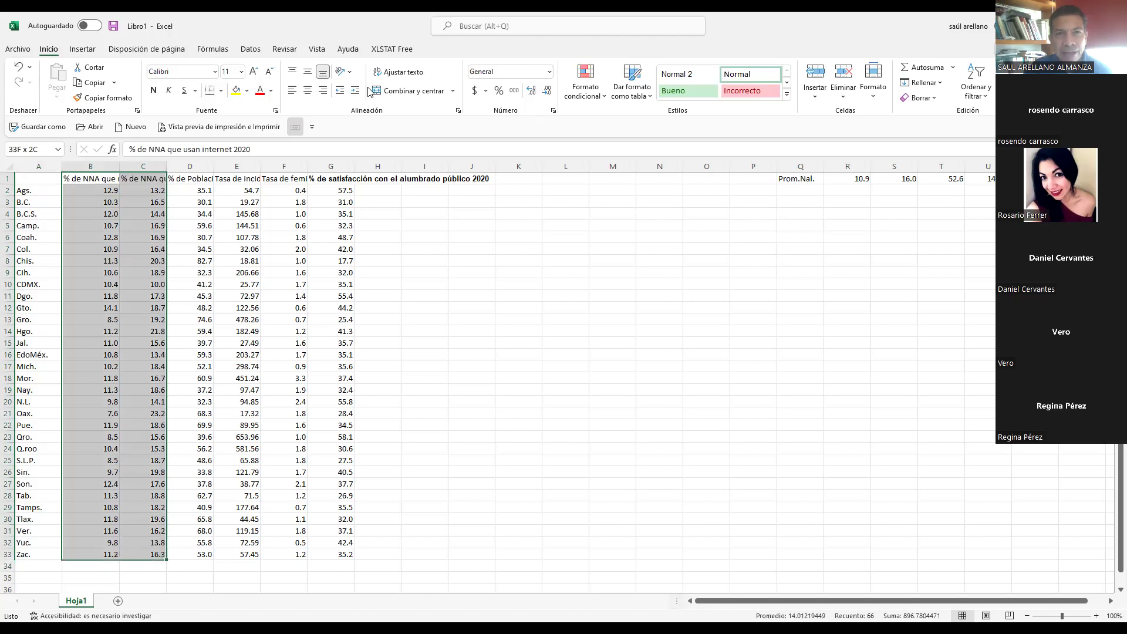
click(85, 52)
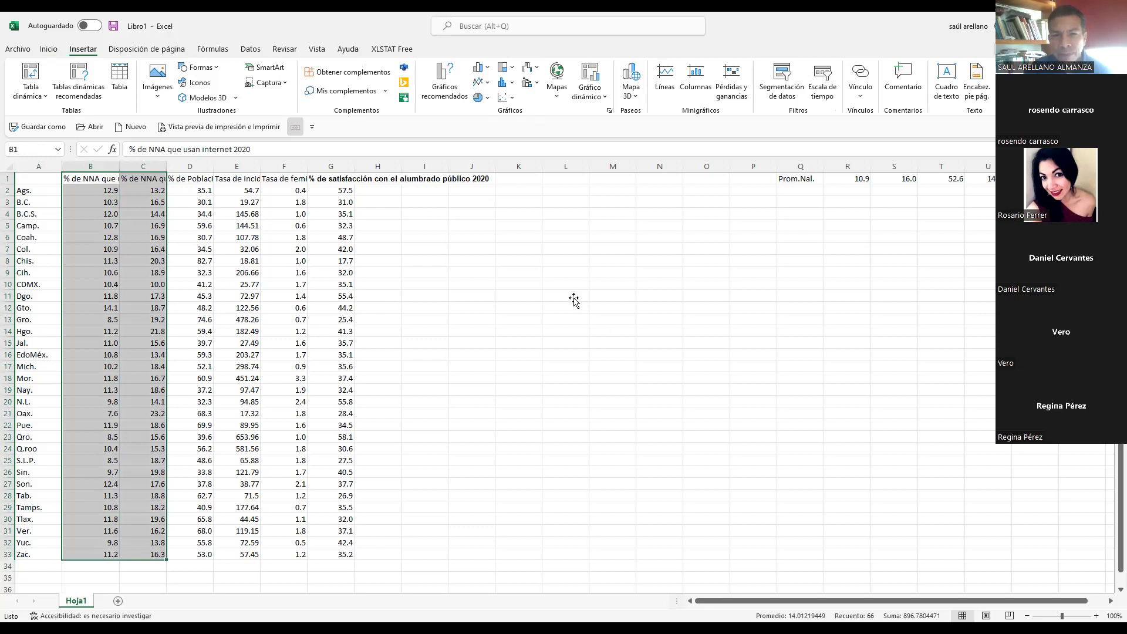
click(556, 218)
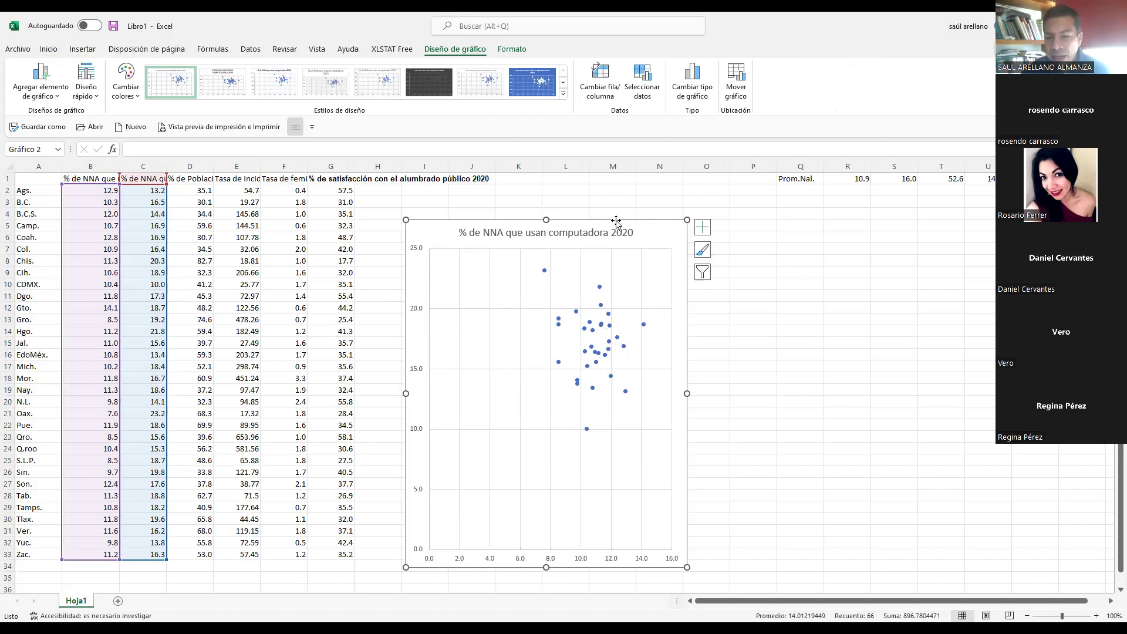
key(Delete)
Insert a scatter chart from A1:C33, including the state names along with the internet and computer use columns.
click(57, 183)
shift+click(144, 563)
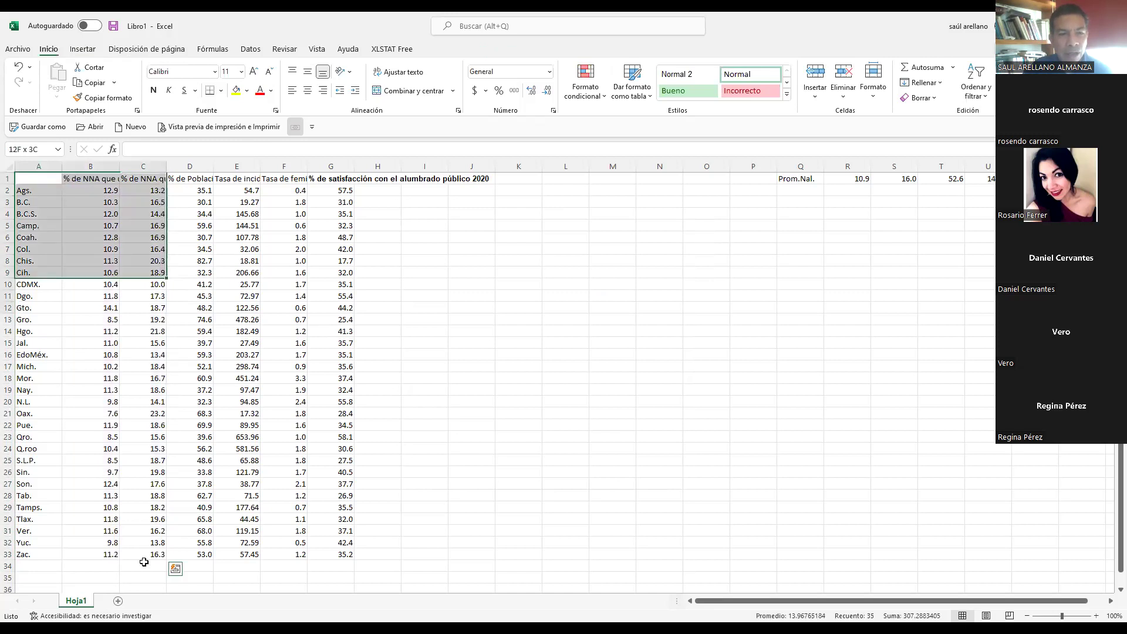
drag(44, 177, 155, 554)
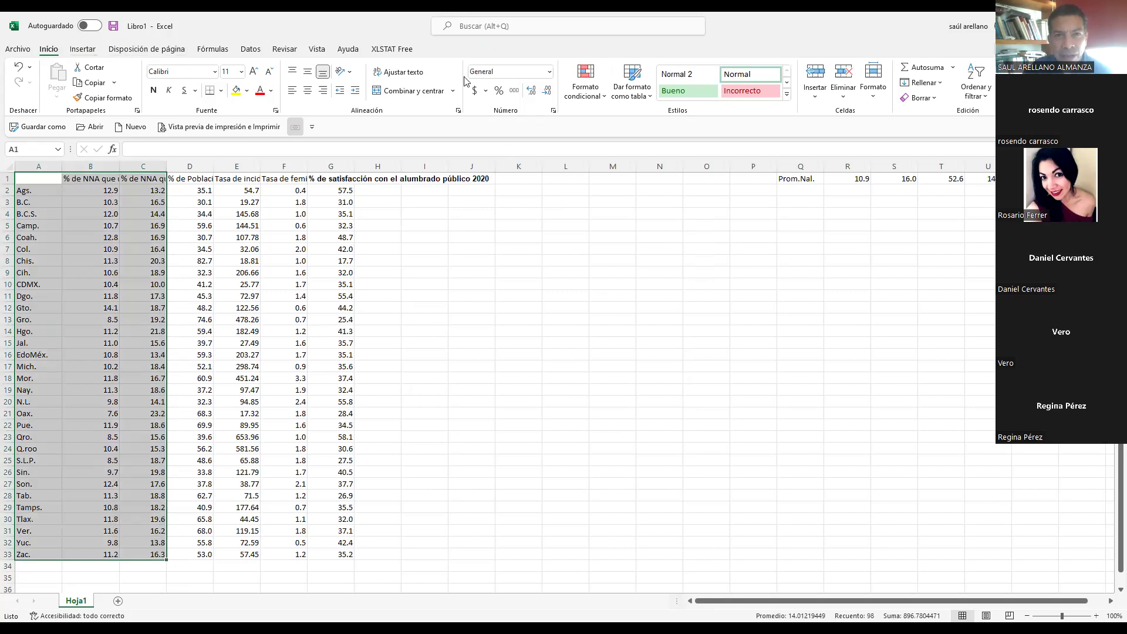
scroll(506, 101, down, 1)
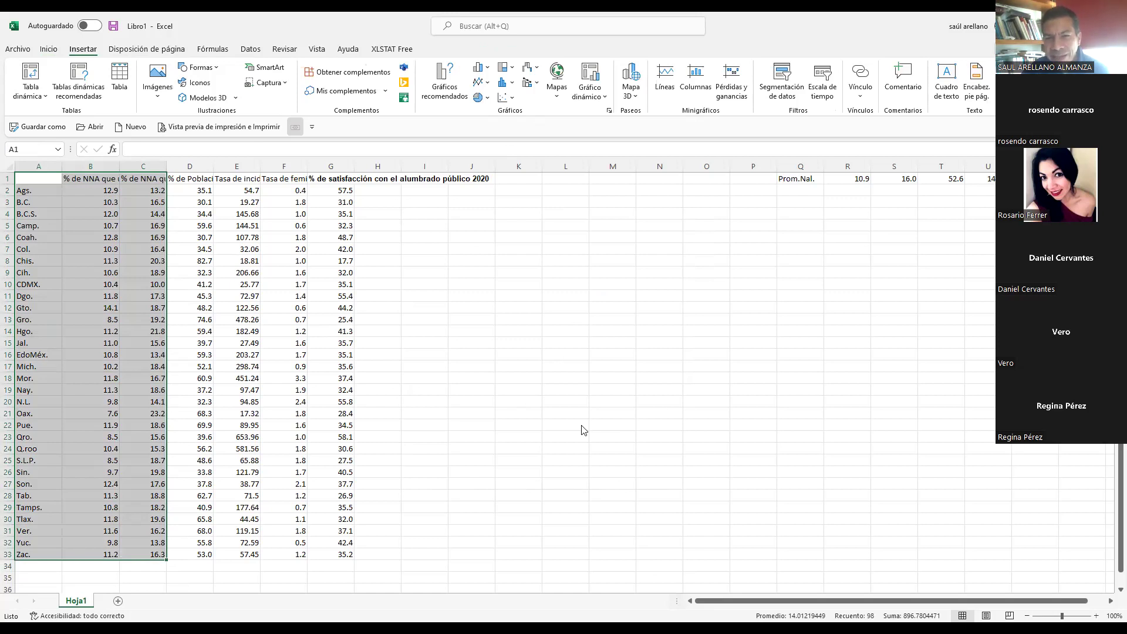
key(alt+F1)
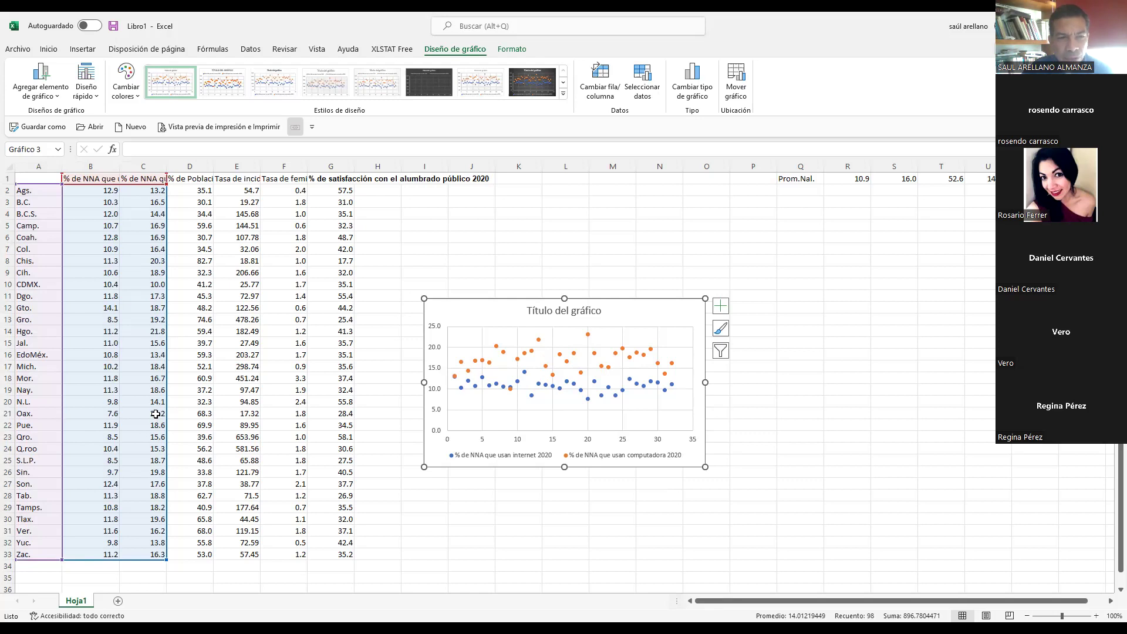
Widen the two-series scatter chart and move it up, starting at about row 5 beside the data.
click(109, 415)
click(106, 180)
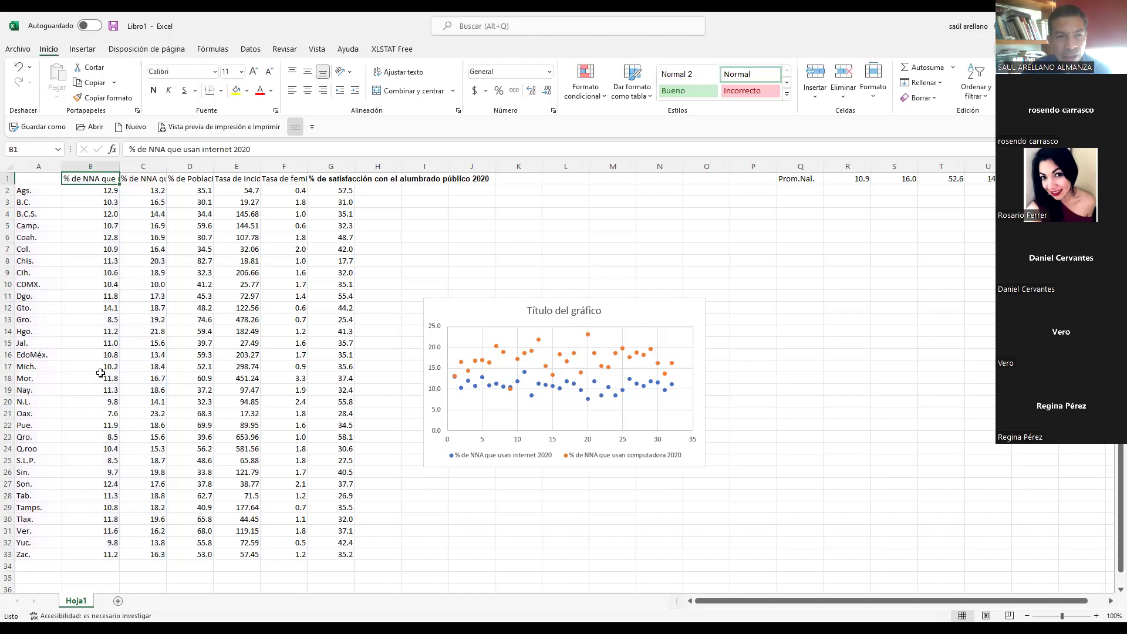
click(141, 411)
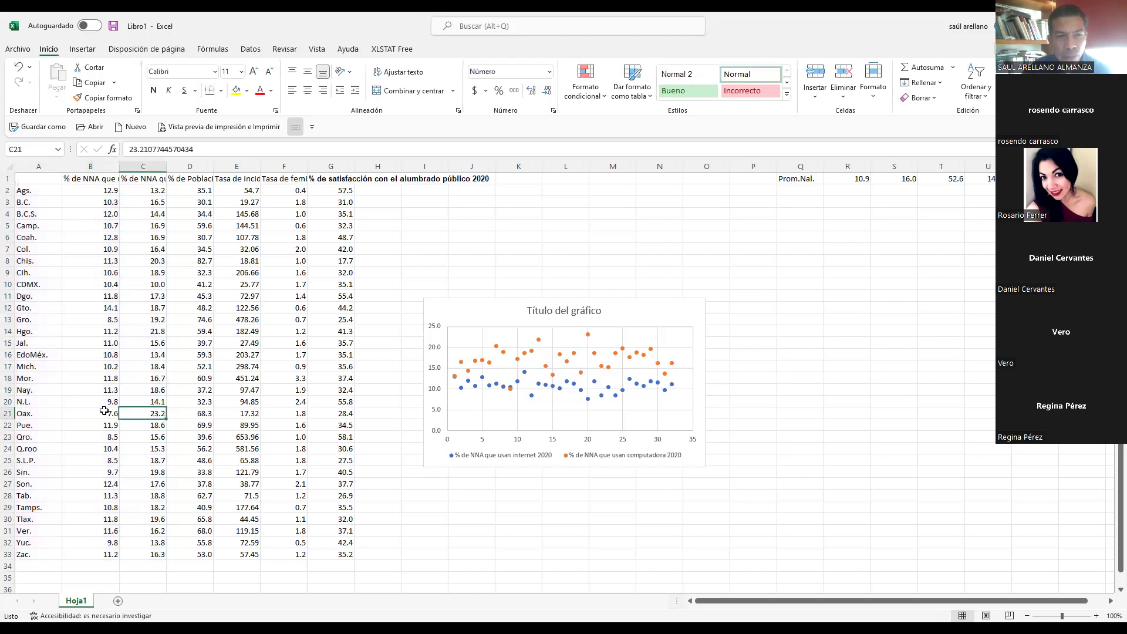
key(Left)
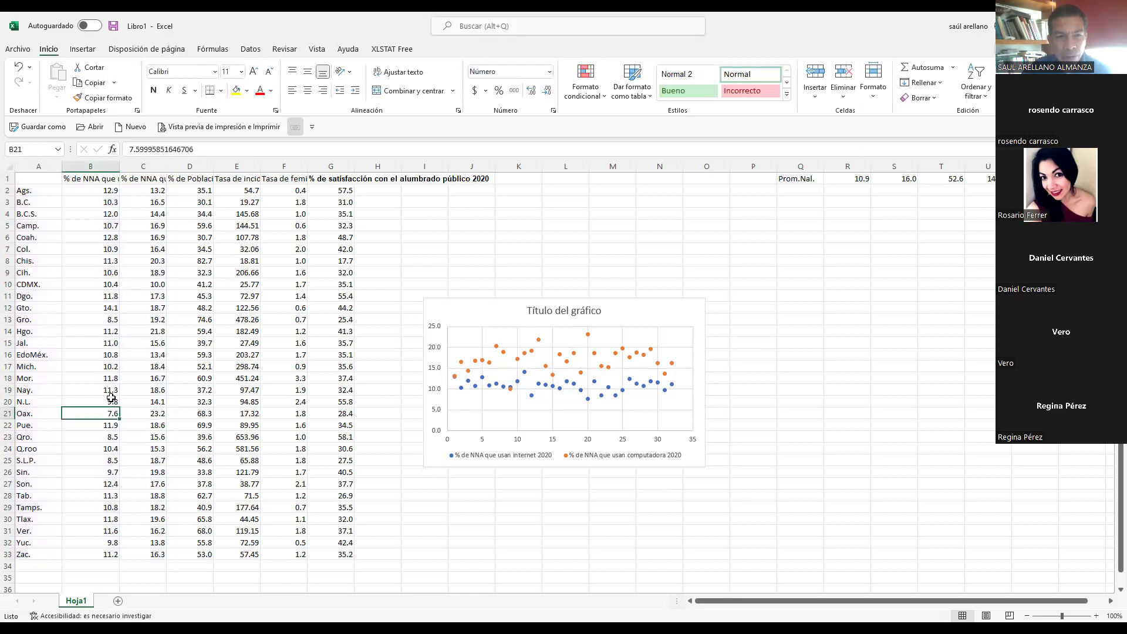
key(Up)
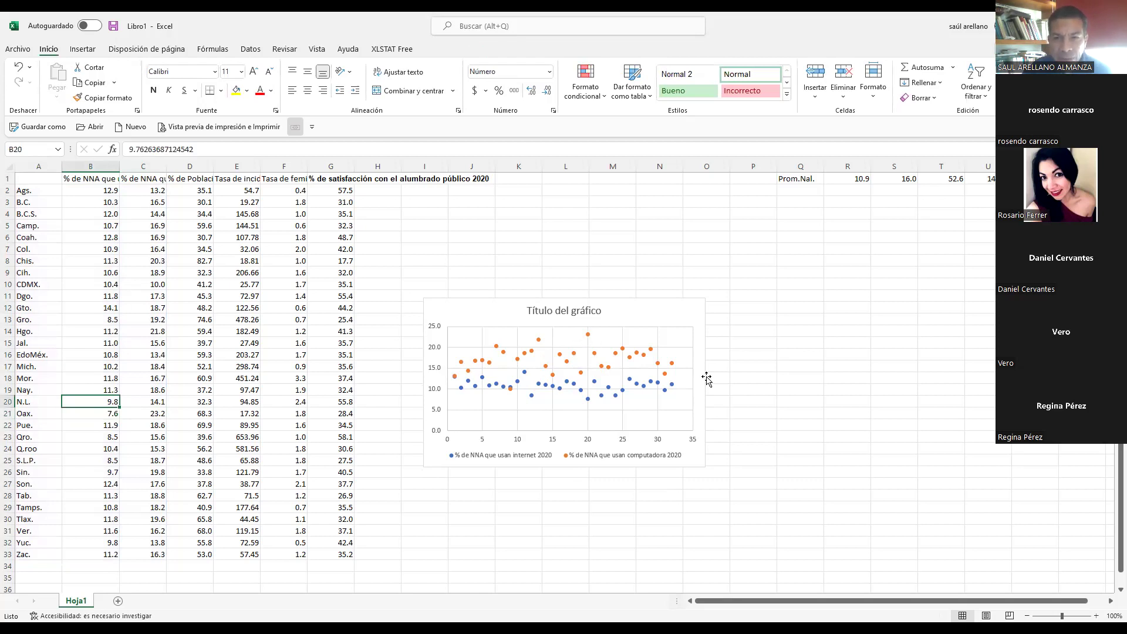
click(595, 384)
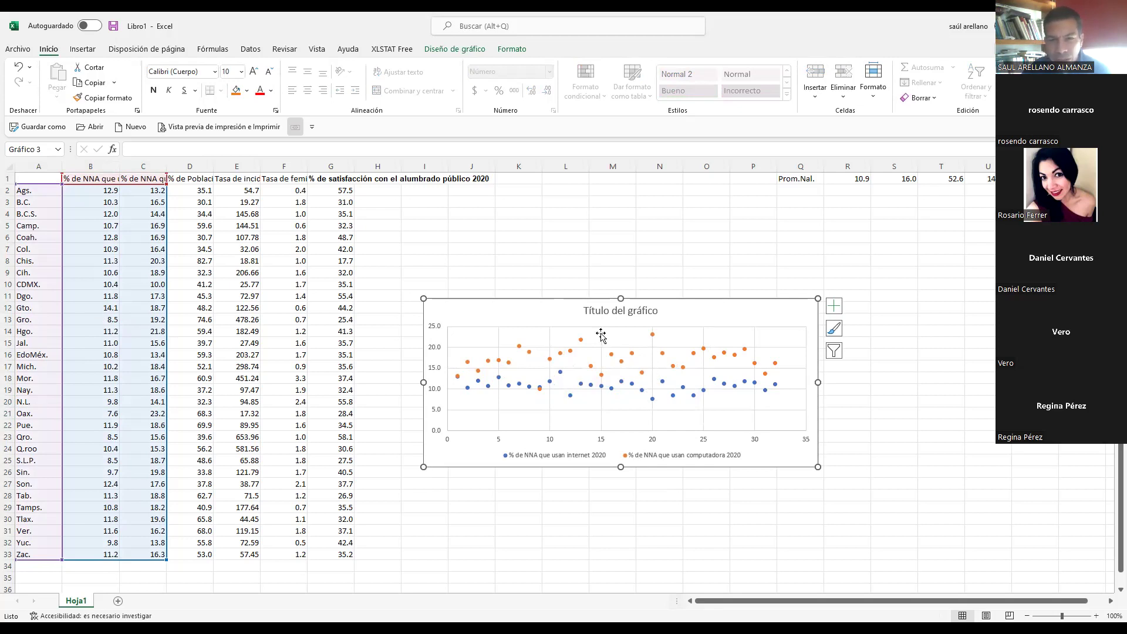
drag(660, 327, 641, 298)
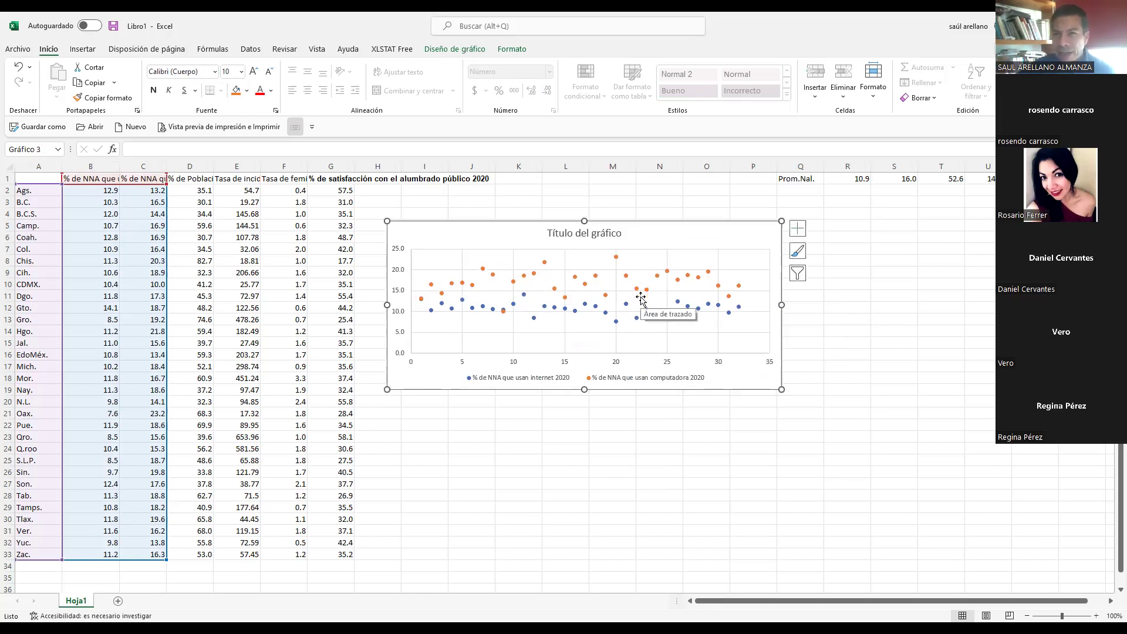
Add a linear trendline to the chart based on the series % de NNA que usan internet 2020.
click(678, 295)
click(731, 255)
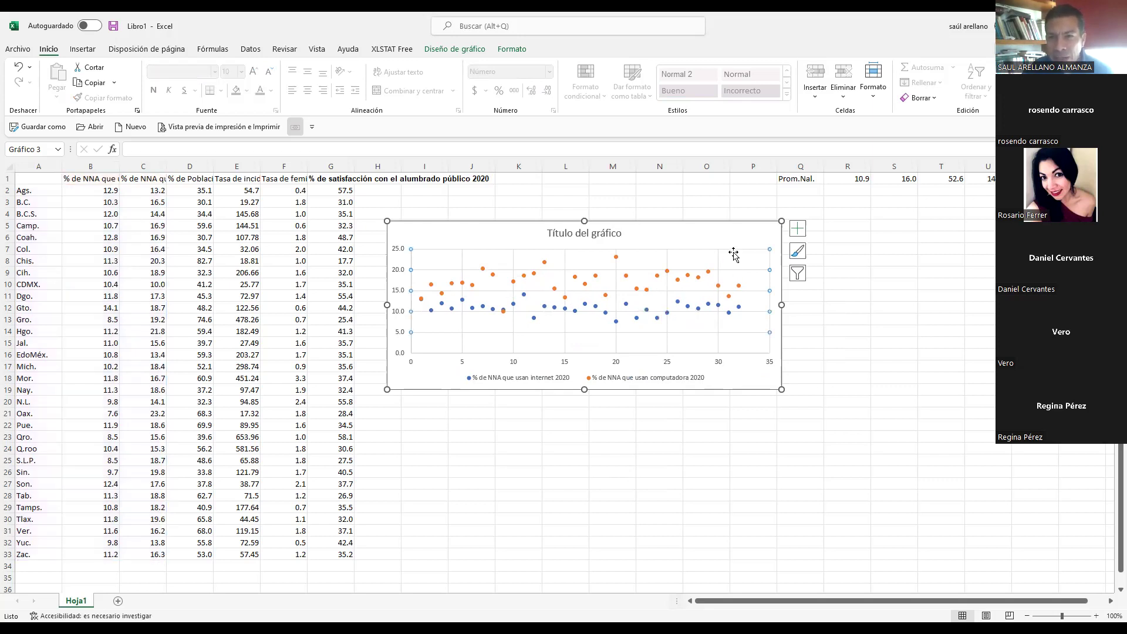
click(764, 274)
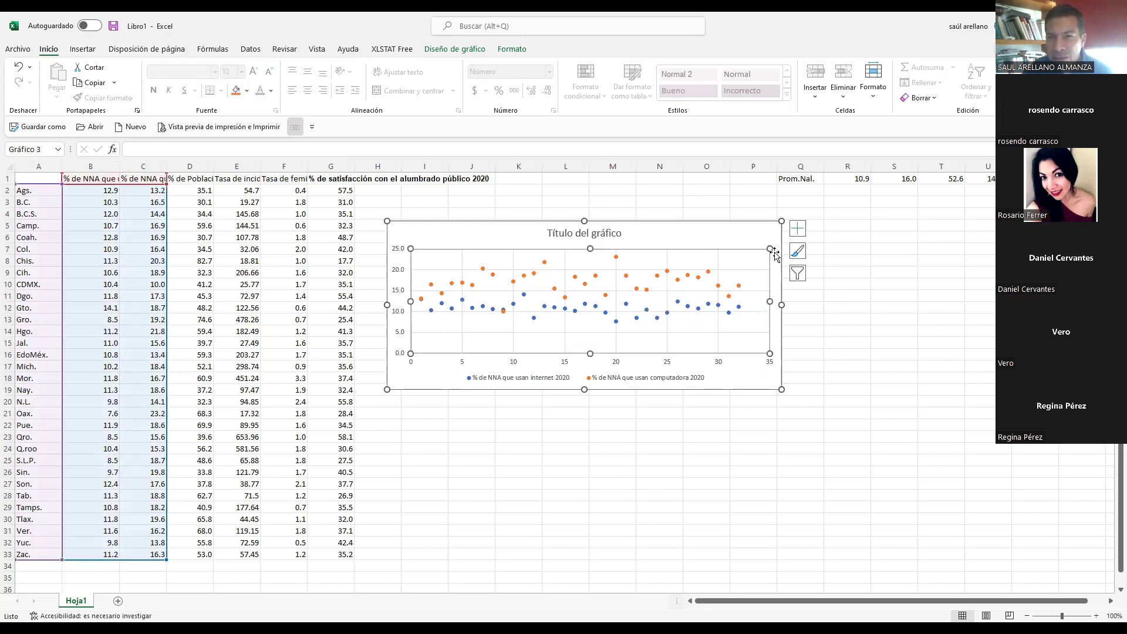
click(797, 230)
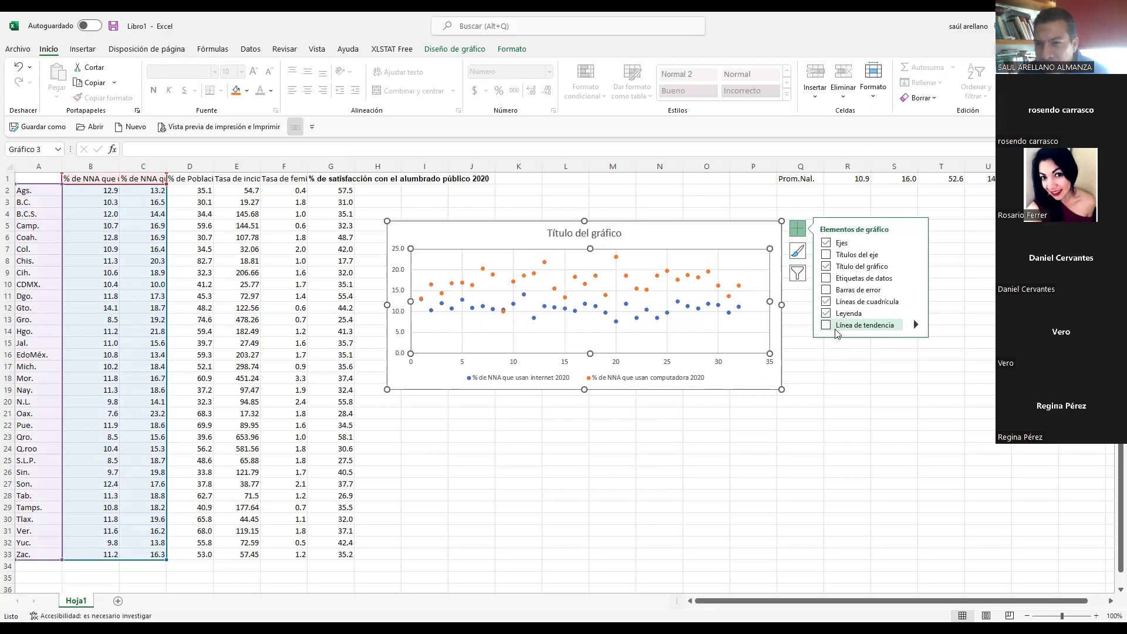
click(826, 326)
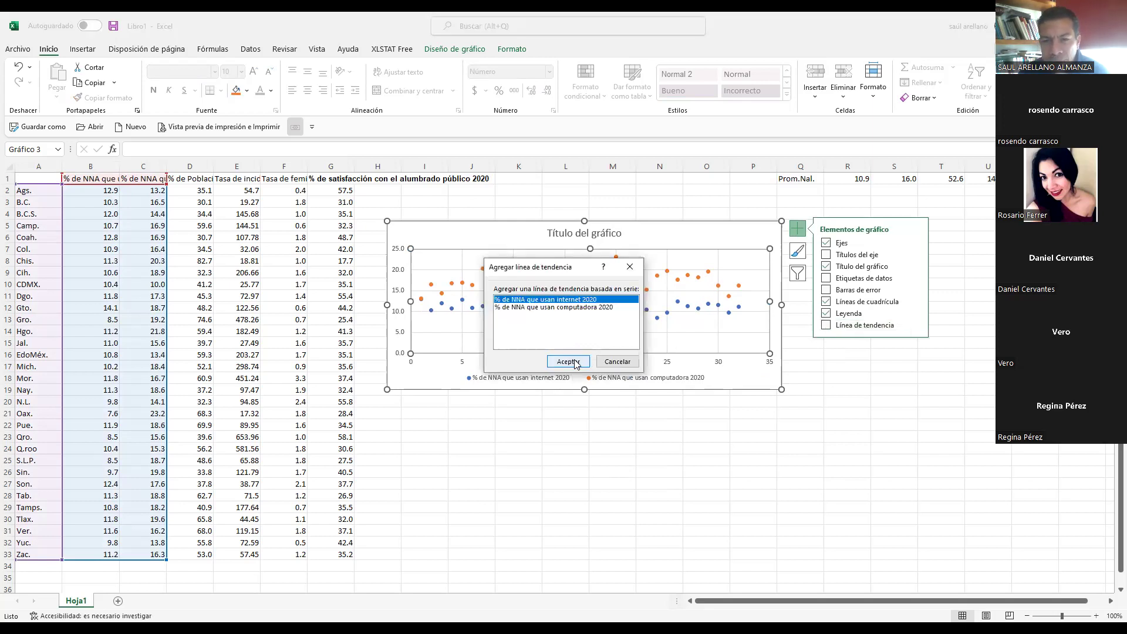
key(Down)
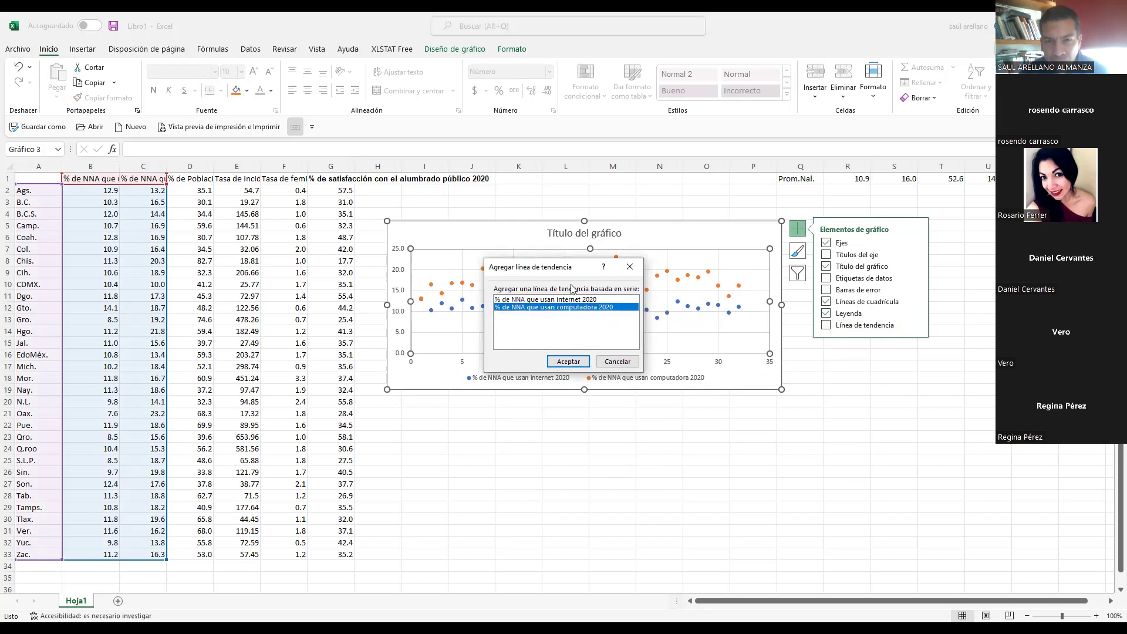
click(568, 300)
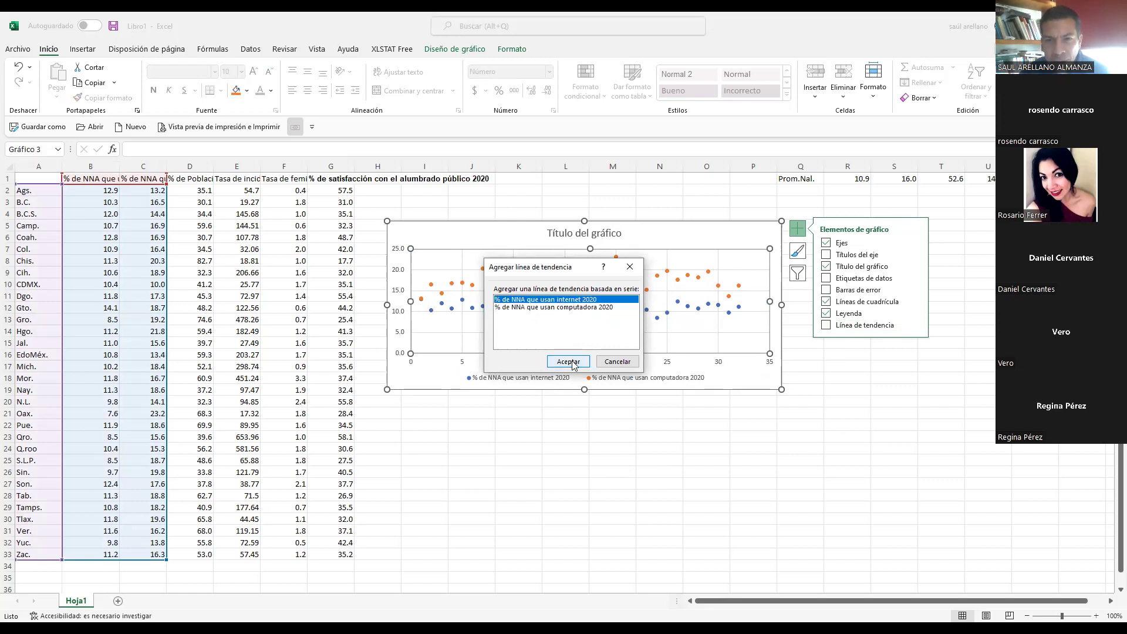
double_click(516, 302)
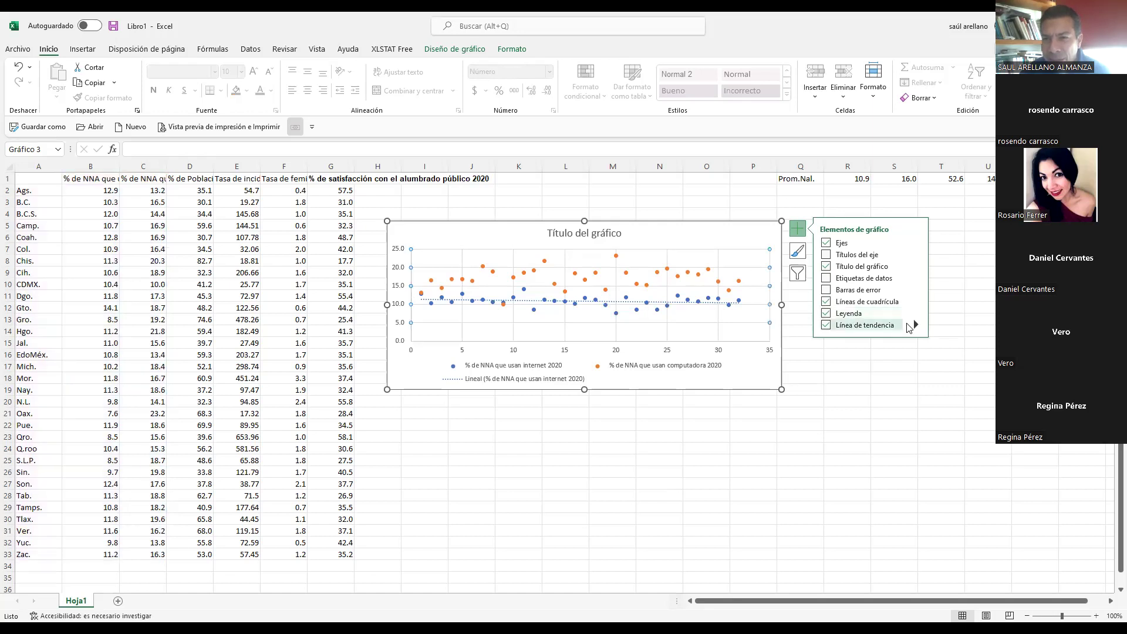
Replace the trendline with one based on % de NNA que usan computadora 2020, and delete the whole chart.
click(865, 333)
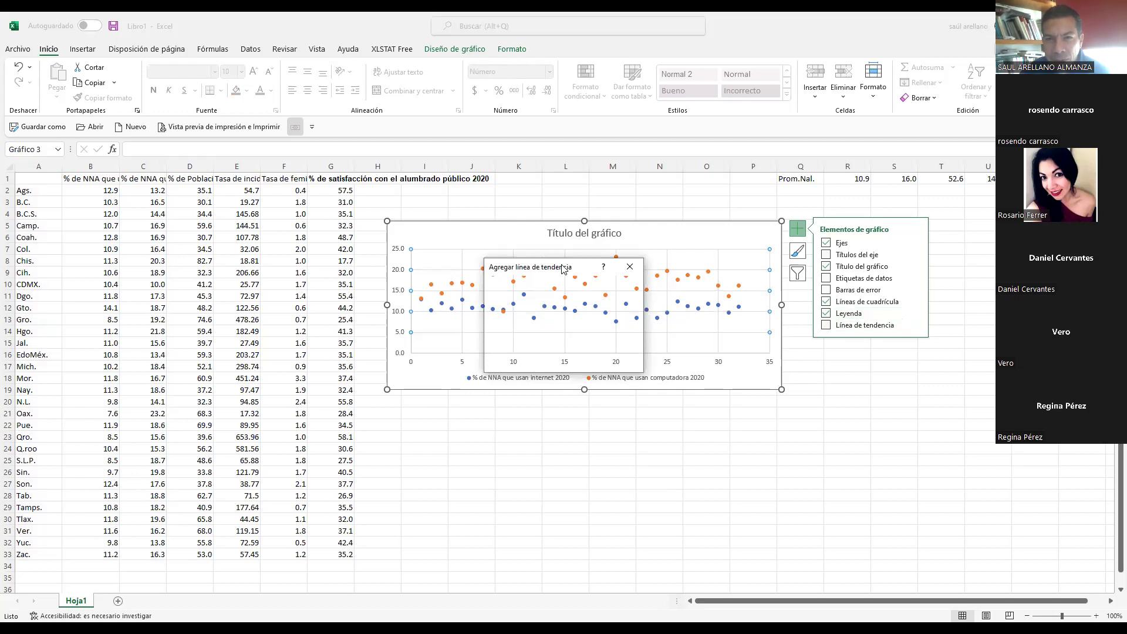
drag(565, 265, 617, 242)
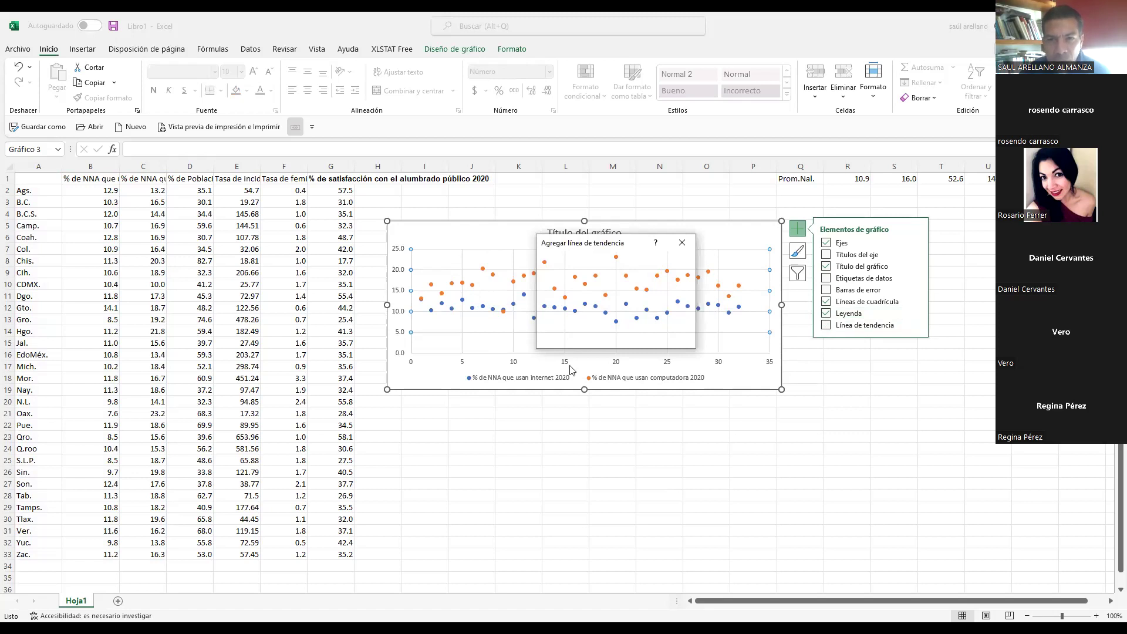
key(Return)
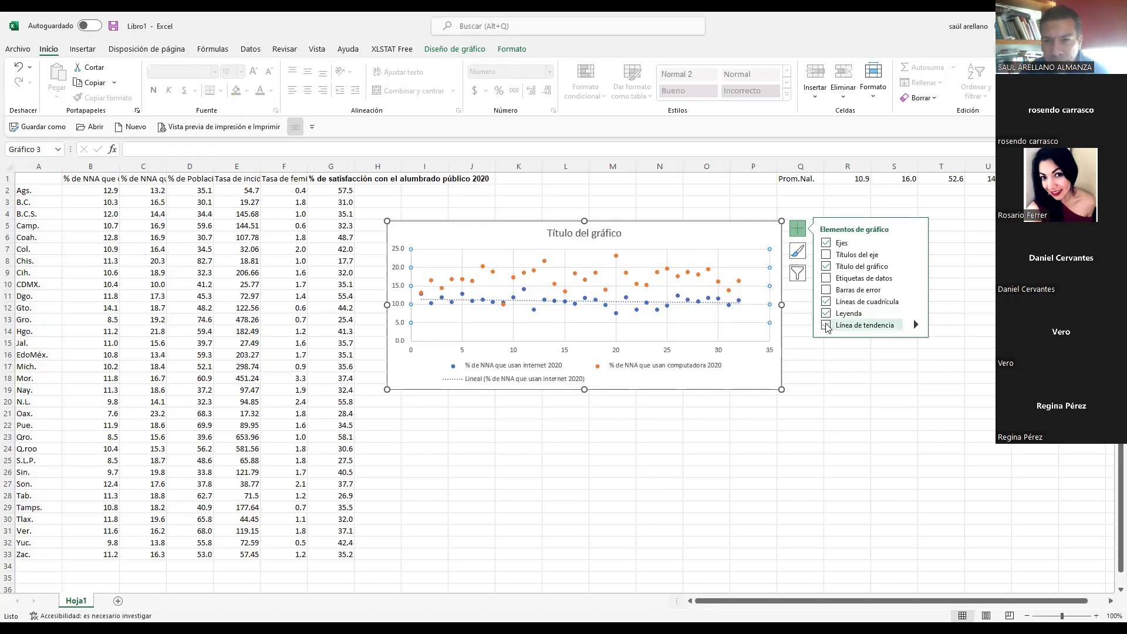
click(826, 325)
click(826, 325)
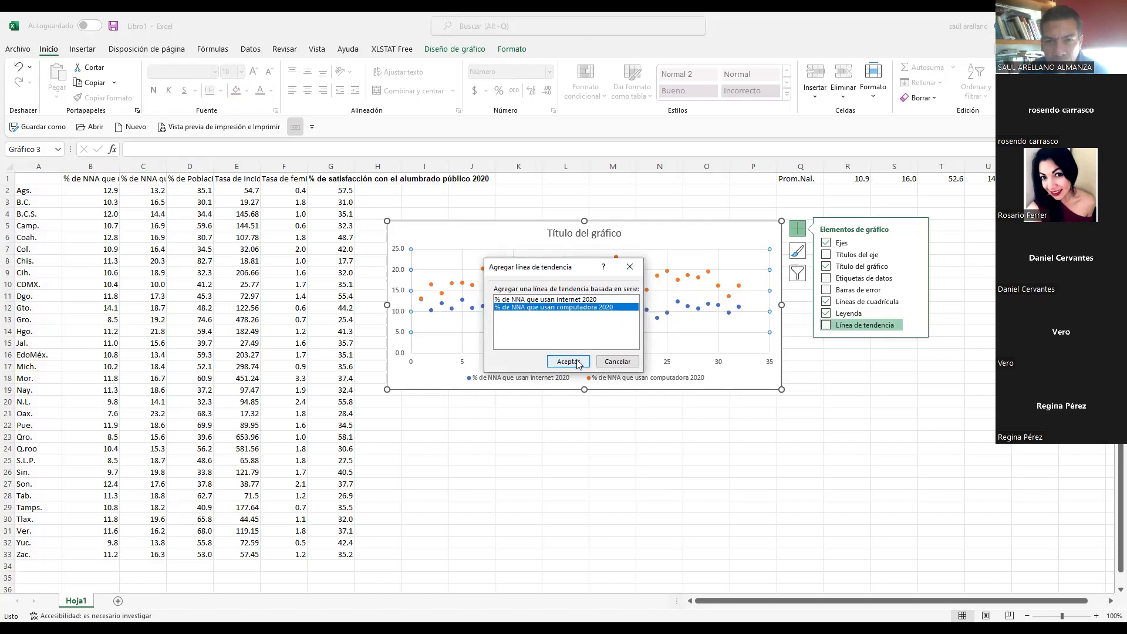
key(Return)
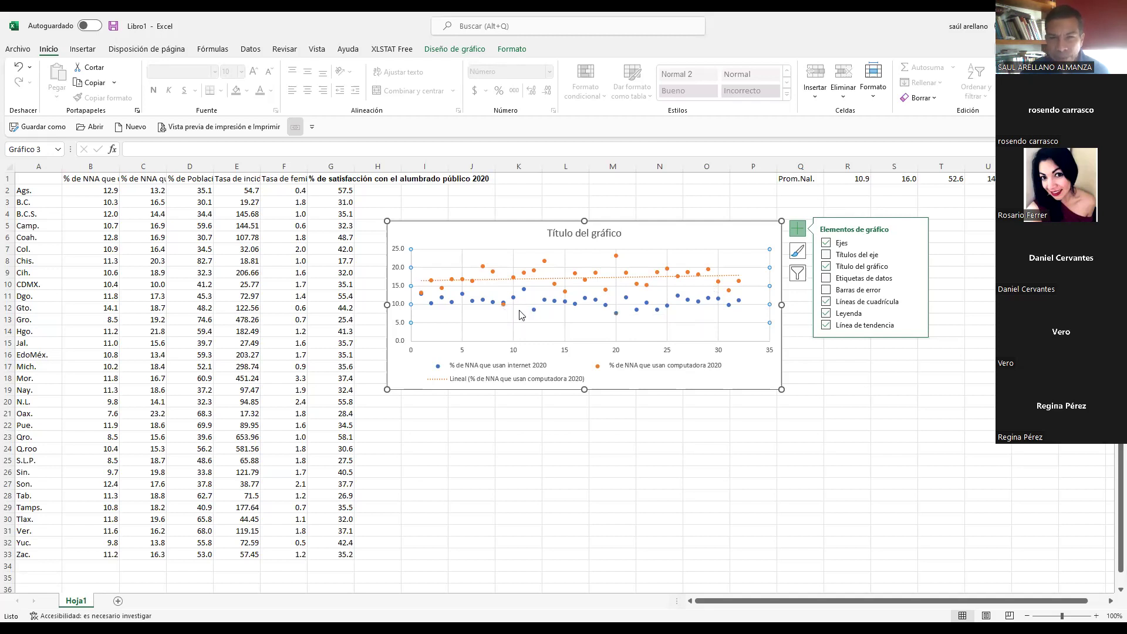
click(660, 221)
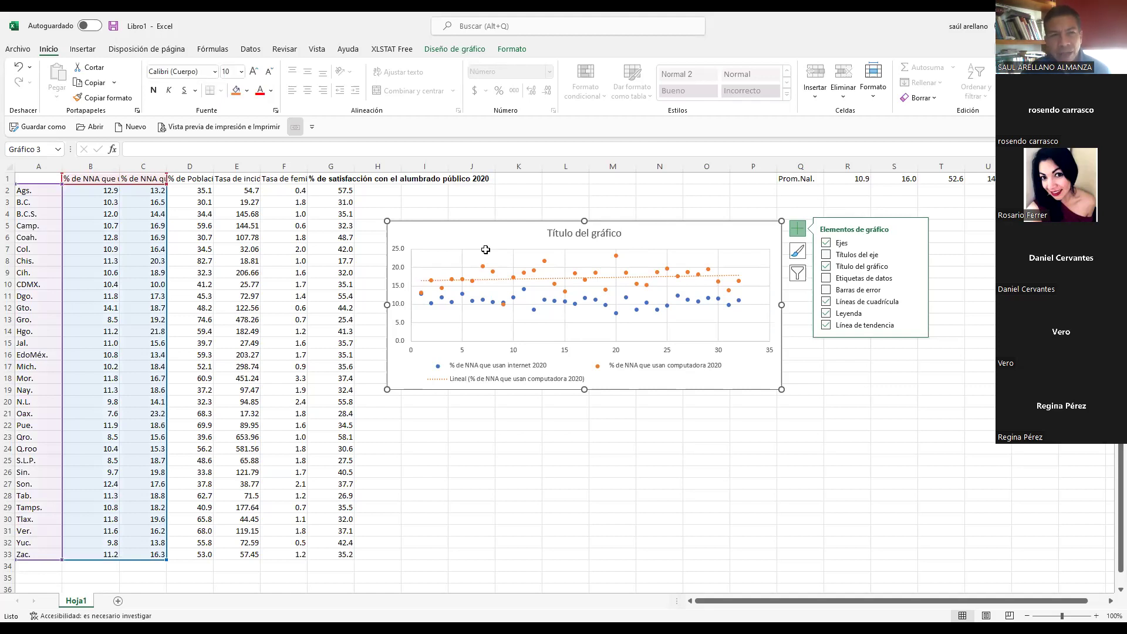
key(Delete)
Run an XLSTAT Pearson correlation on Hoja1 B1:C33 with a scatter plot matrix, Q-Q plots, regression lines and colouring by correlation.
click(425, 284)
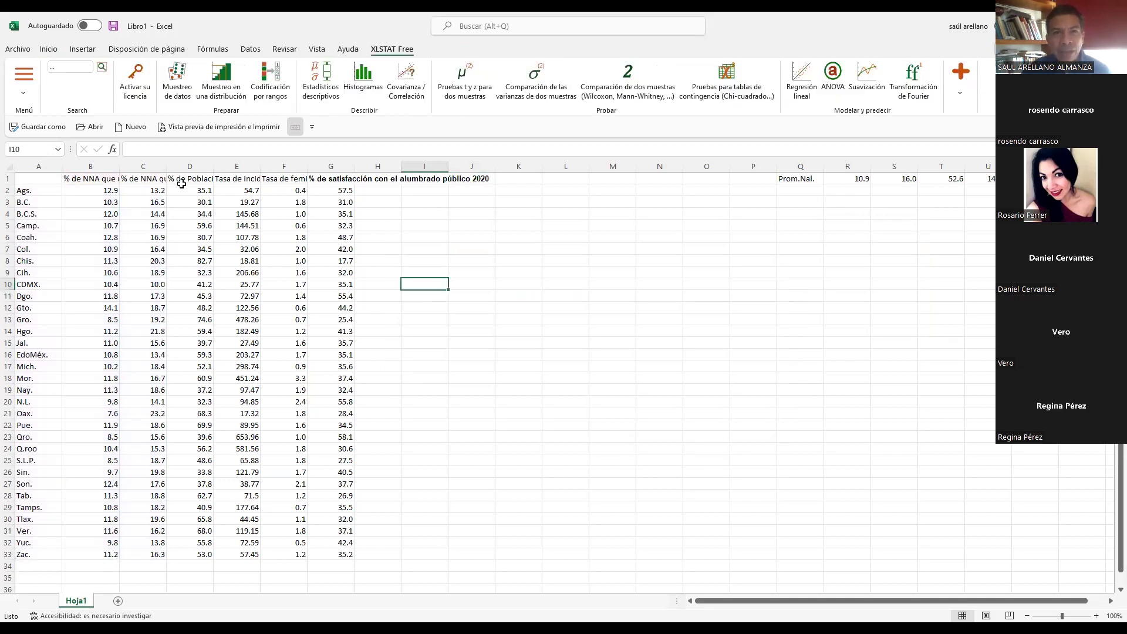
click(411, 96)
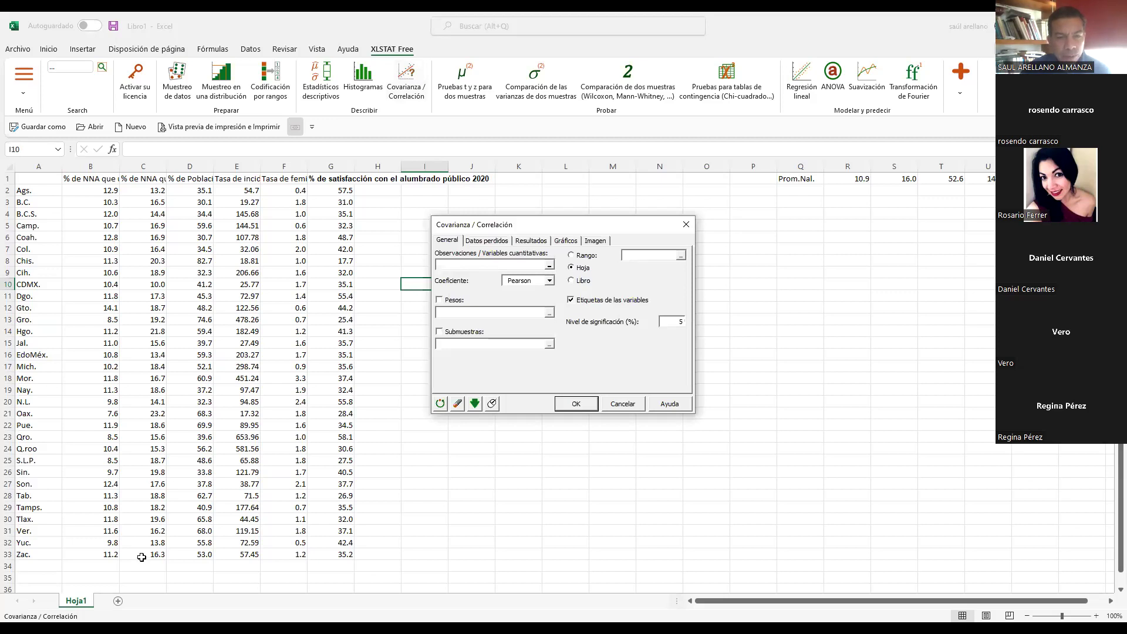
drag(91, 178, 141, 557)
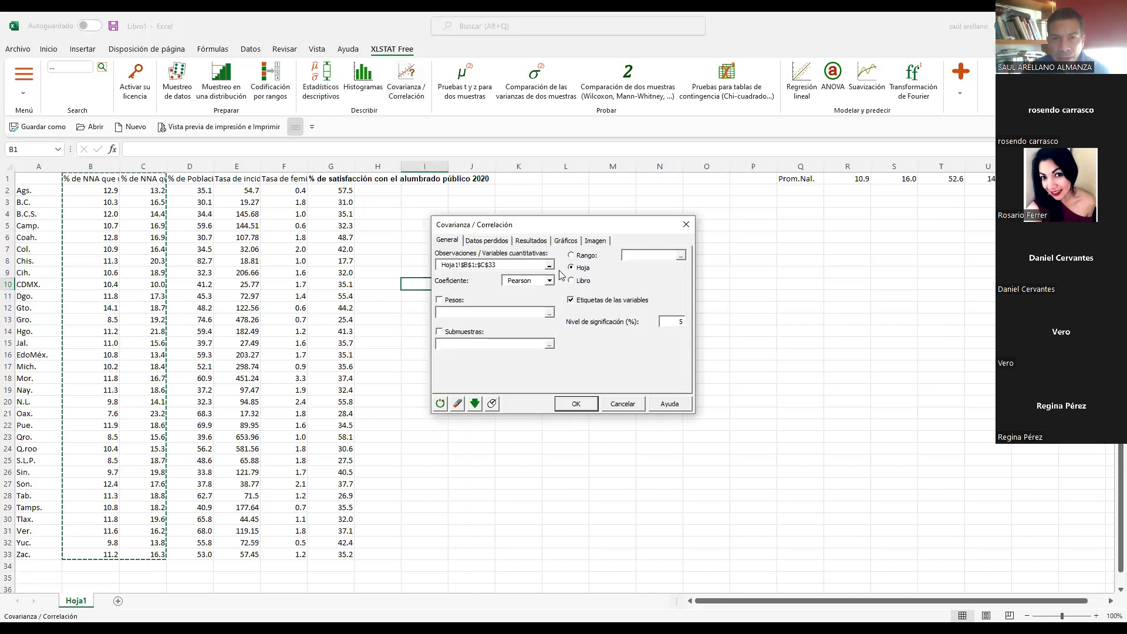
click(565, 242)
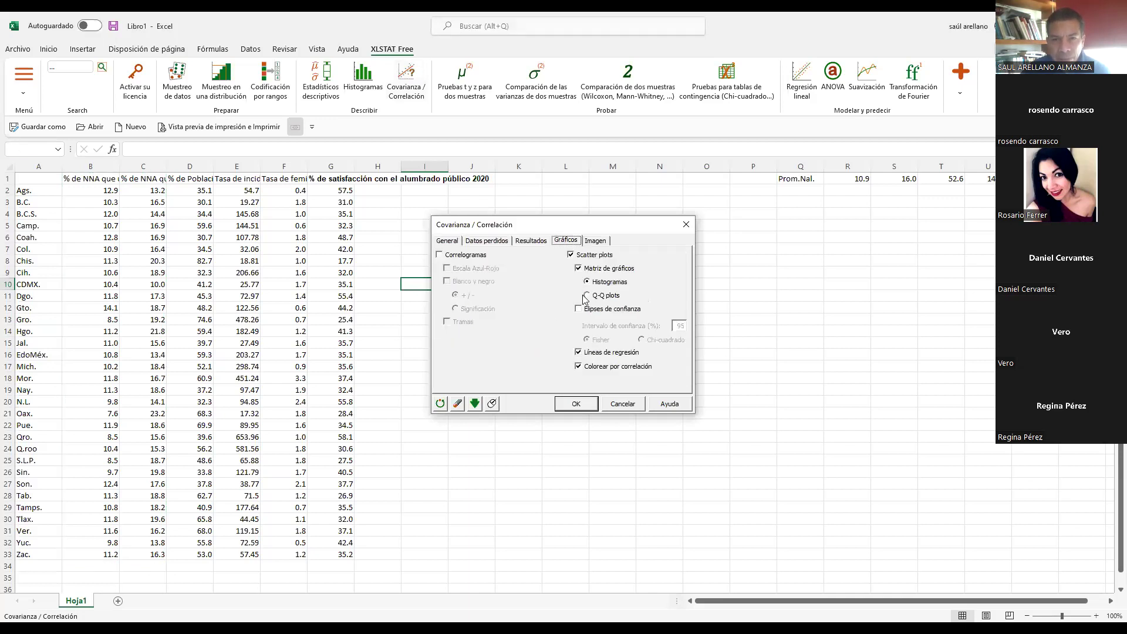
click(588, 296)
click(574, 402)
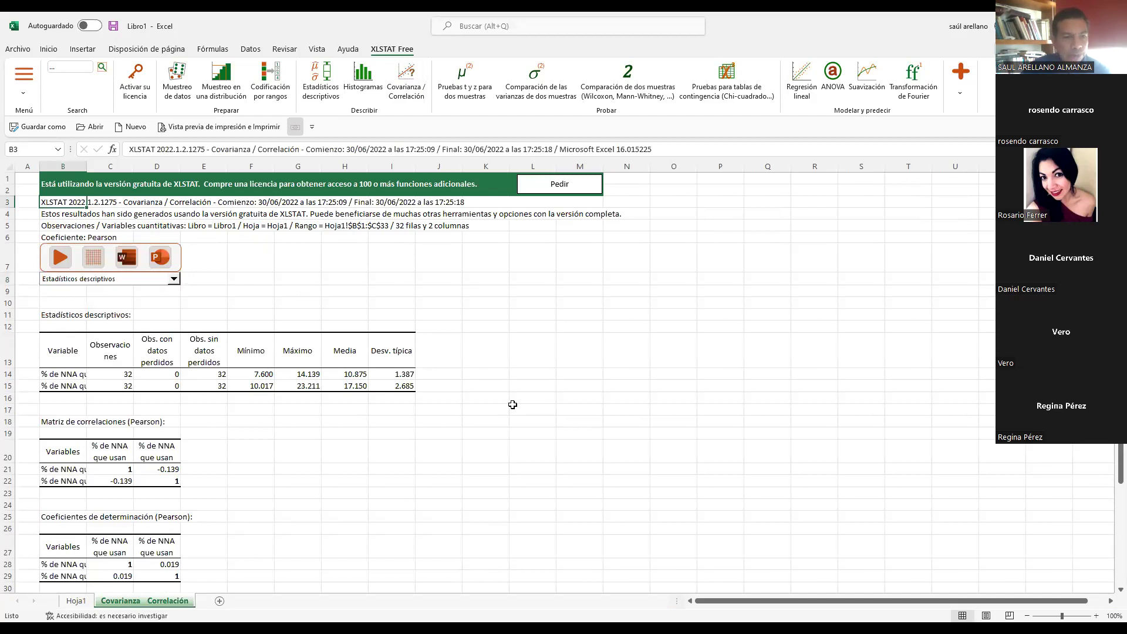
Examine the internet–computer use results: descriptive statistics, Pearson correlation matrix, determination coefficients and scatter plots.
scroll(513, 404, down, 2)
scroll(513, 405, down, 1)
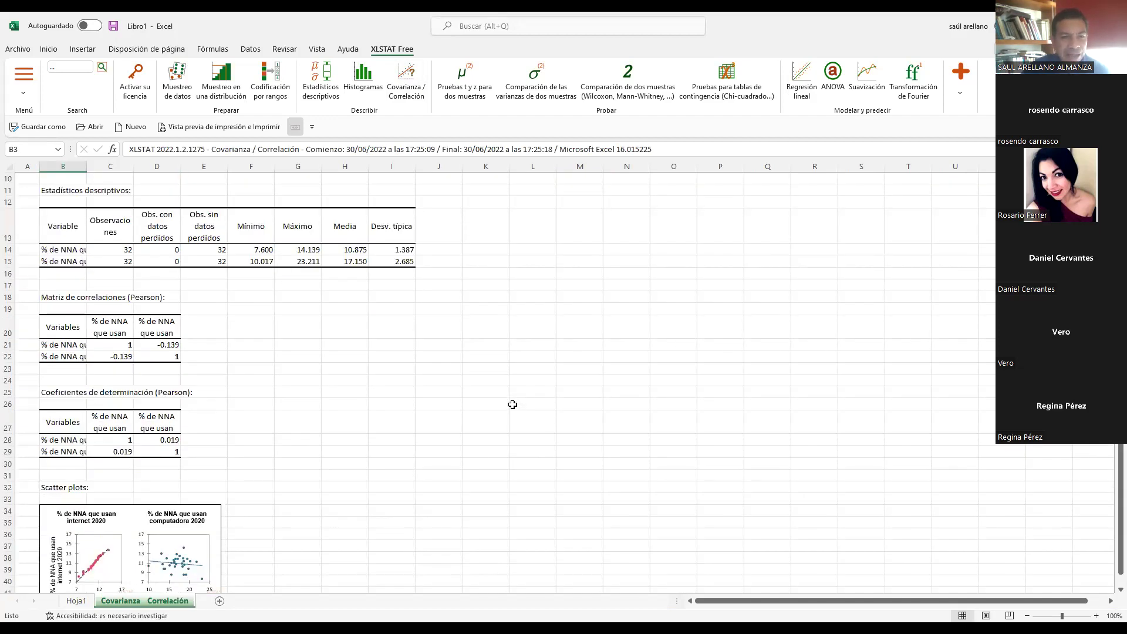
scroll(512, 405, down, 2)
scroll(491, 403, up, 1)
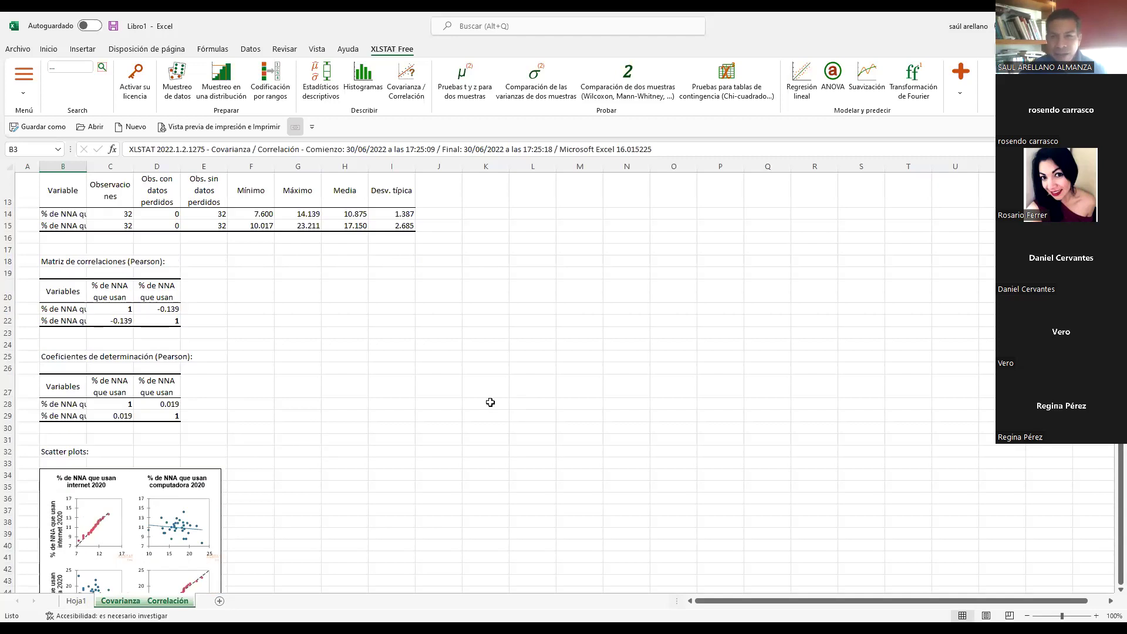
scroll(490, 402, up, 1)
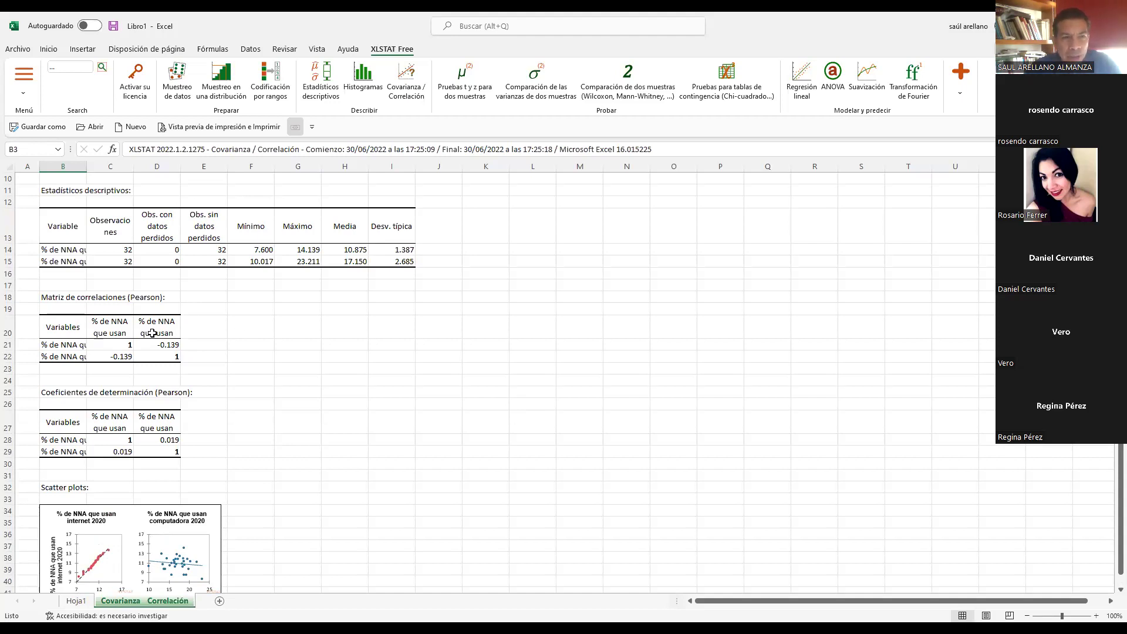
click(168, 345)
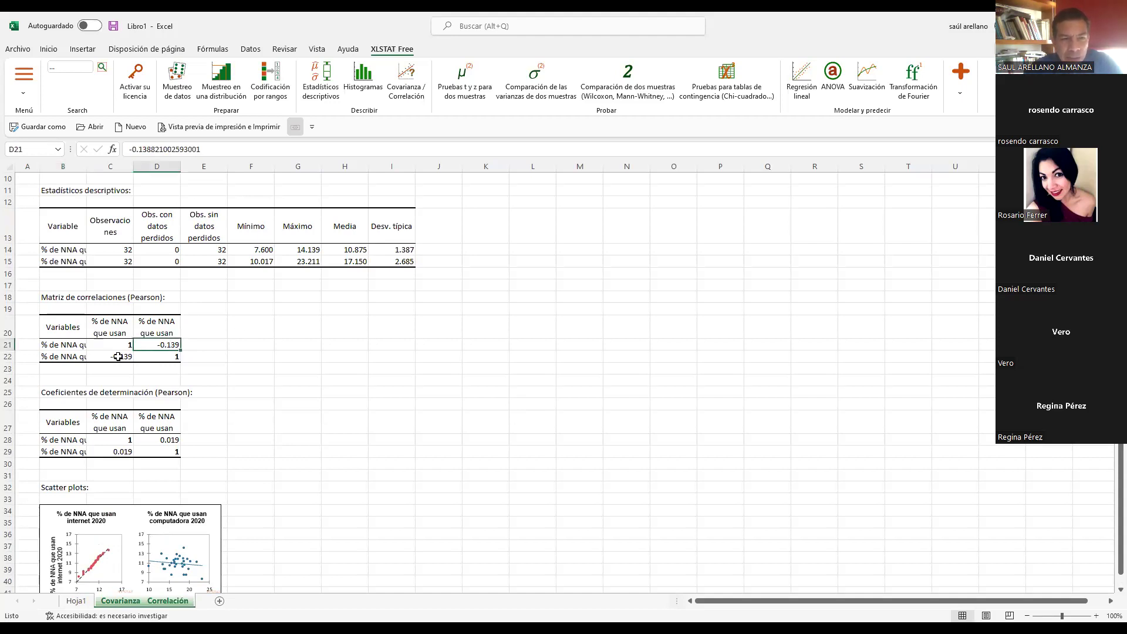
click(118, 356)
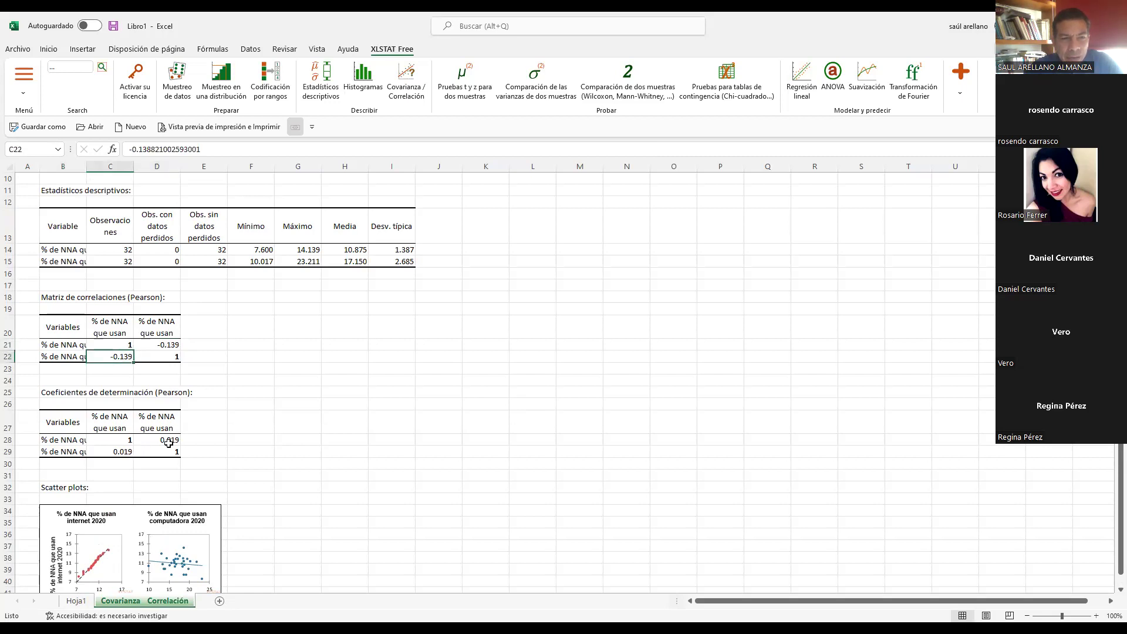
click(168, 440)
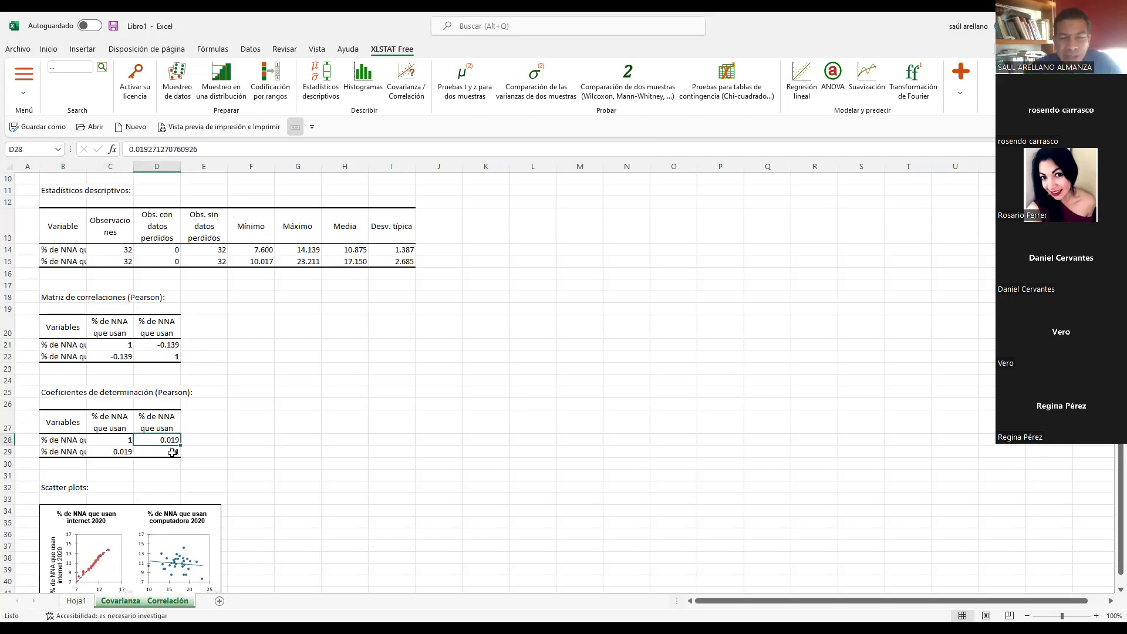
key(Down)
key(Left)
scroll(233, 408, down, 1)
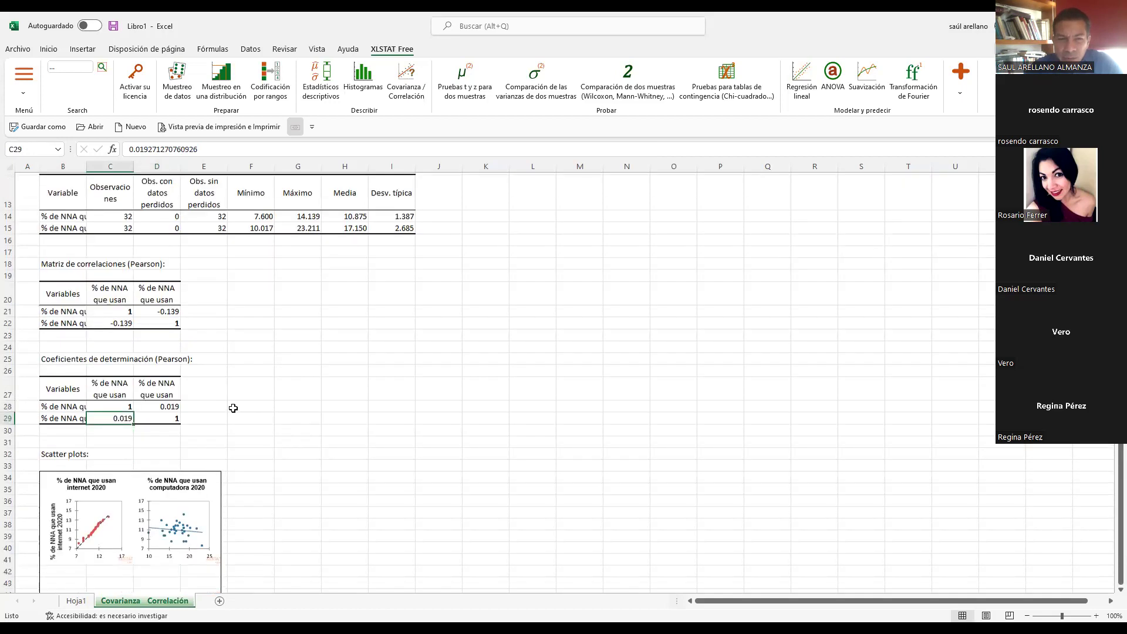
scroll(233, 408, down, 4)
scroll(149, 264, down, 1)
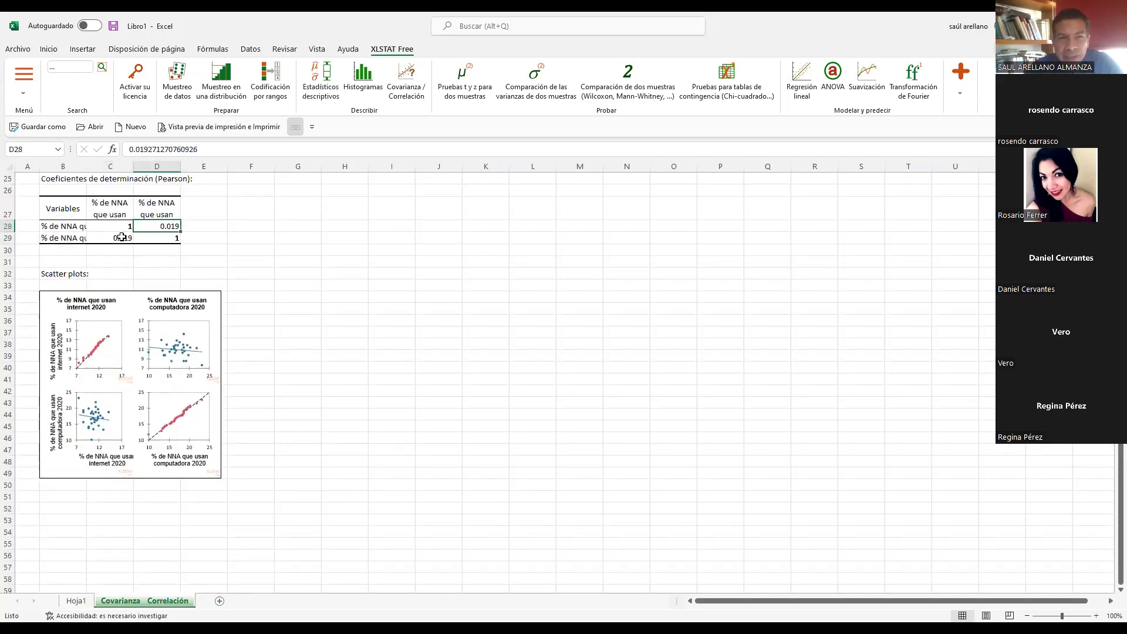
click(163, 227)
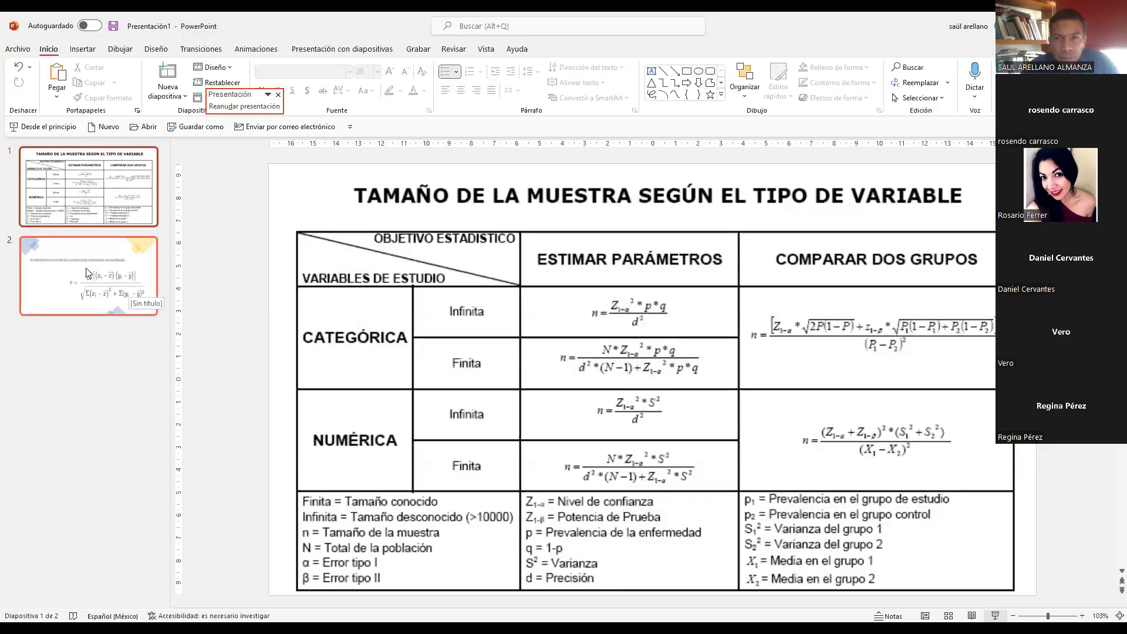
Switch to PowerPoint and show slide 2 with the formula for the sample correlation coefficient.
click(85, 267)
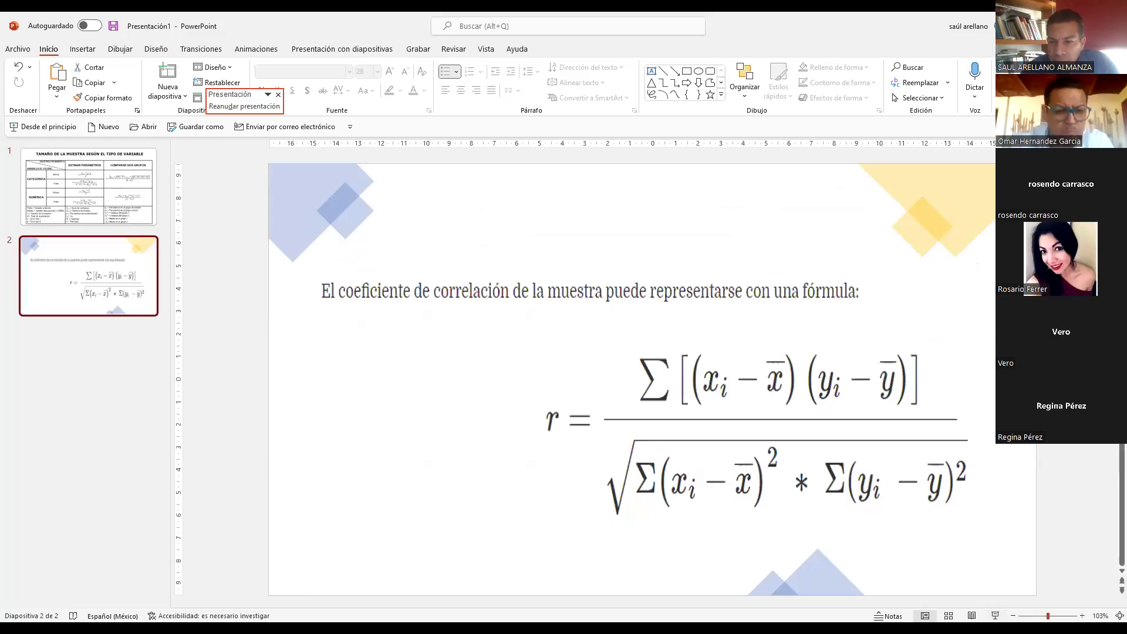
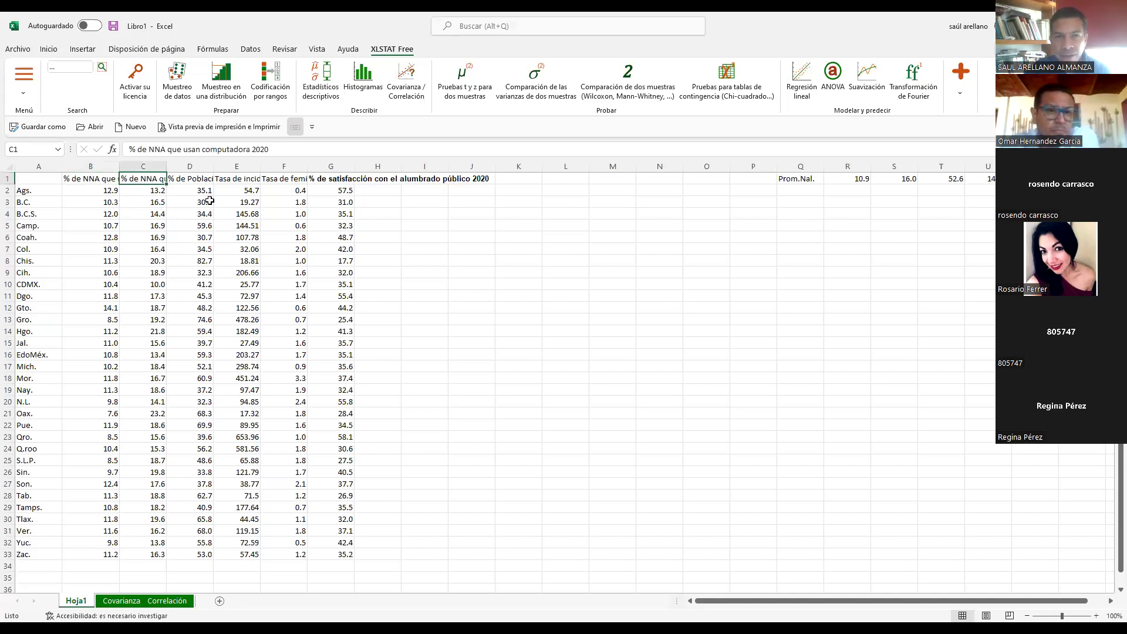
Return to Hoja1 in Excel and read the full headings of the family violence, child poverty and computer use columns.
click(238, 178)
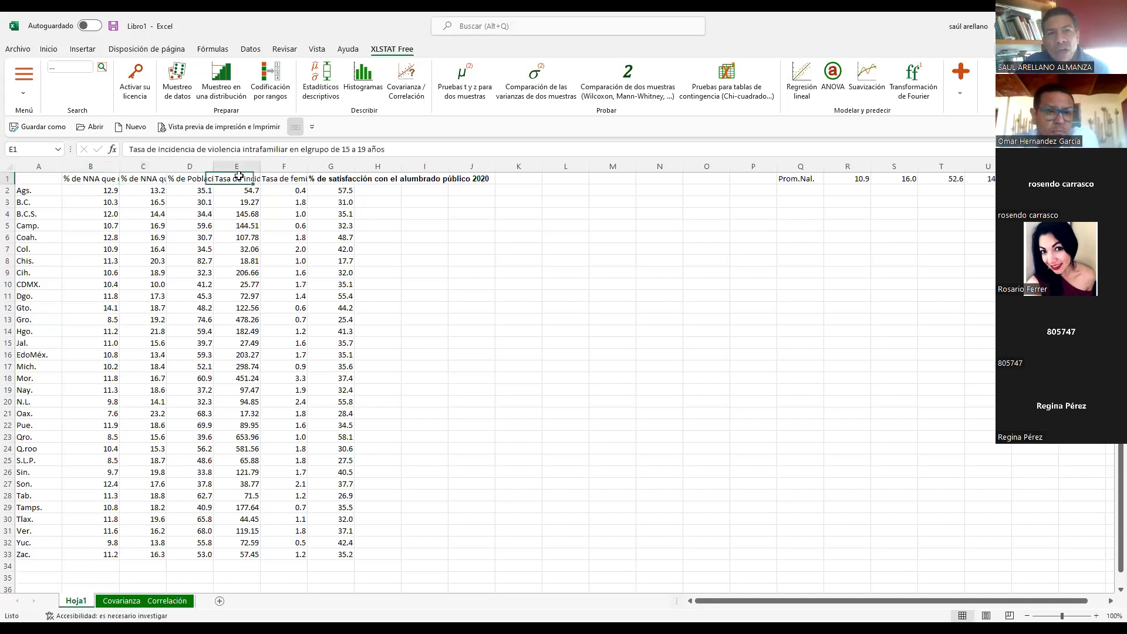
click(187, 180)
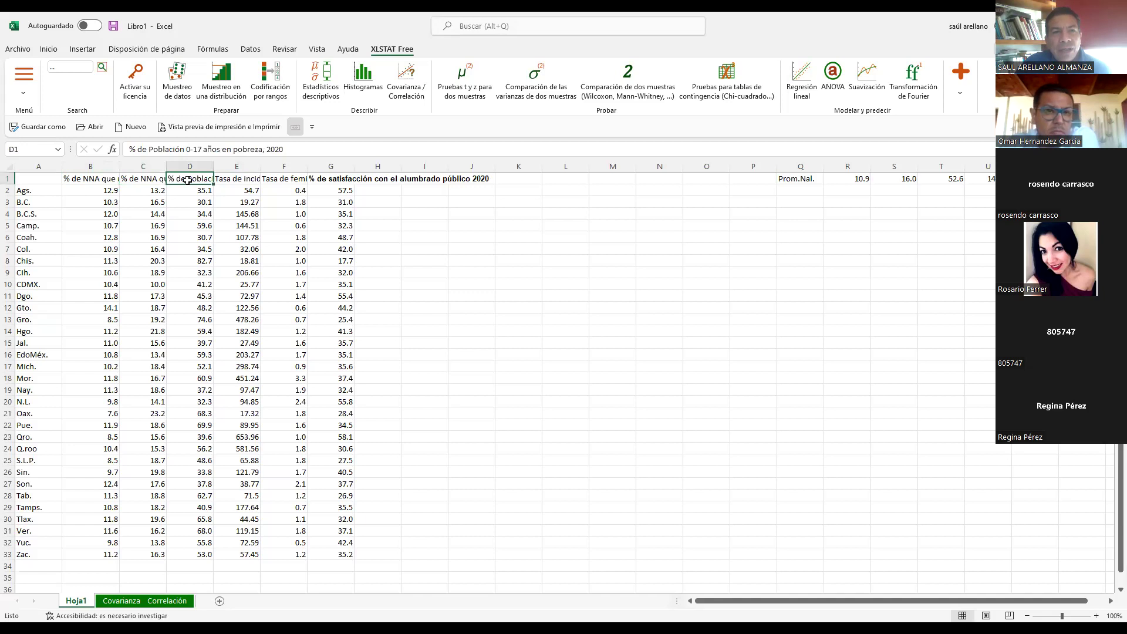
click(149, 179)
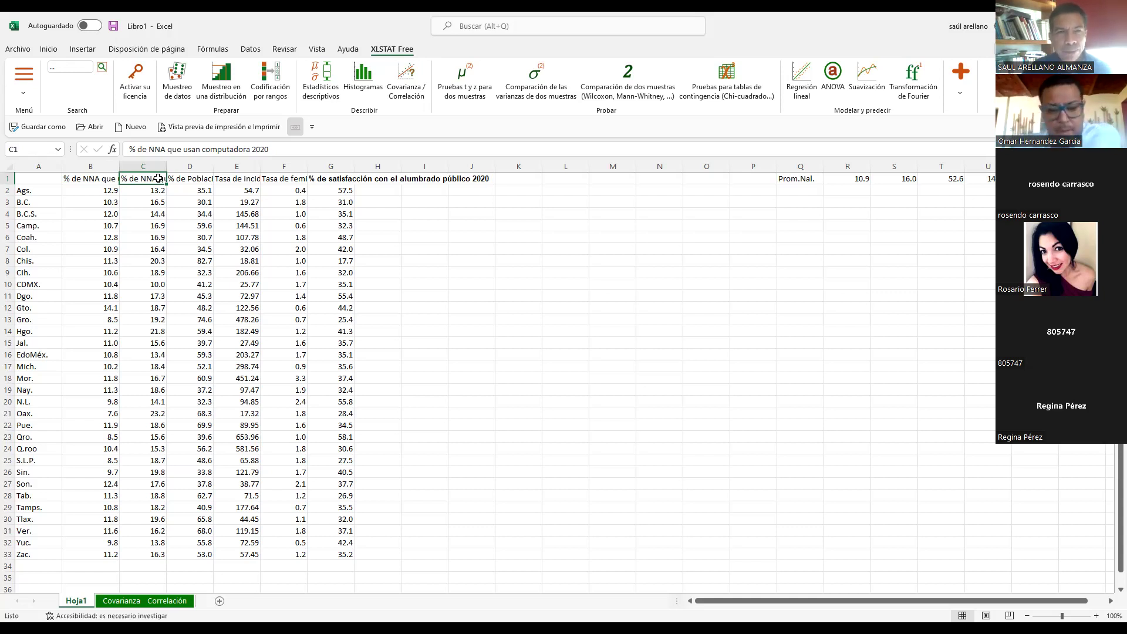
click(513, 233)
click(473, 233)
click(388, 233)
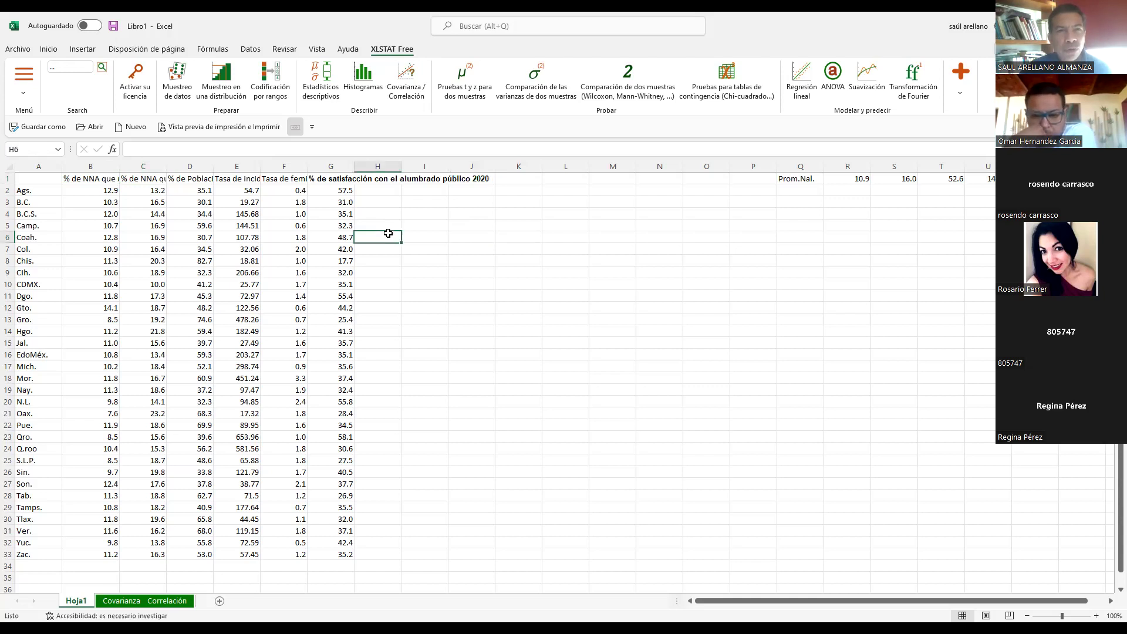
Insert a scatter chart from C1:D33 comparing computer use with child poverty, and extend its height down to about row 29.
click(152, 179)
drag(151, 178, 187, 553)
click(164, 179)
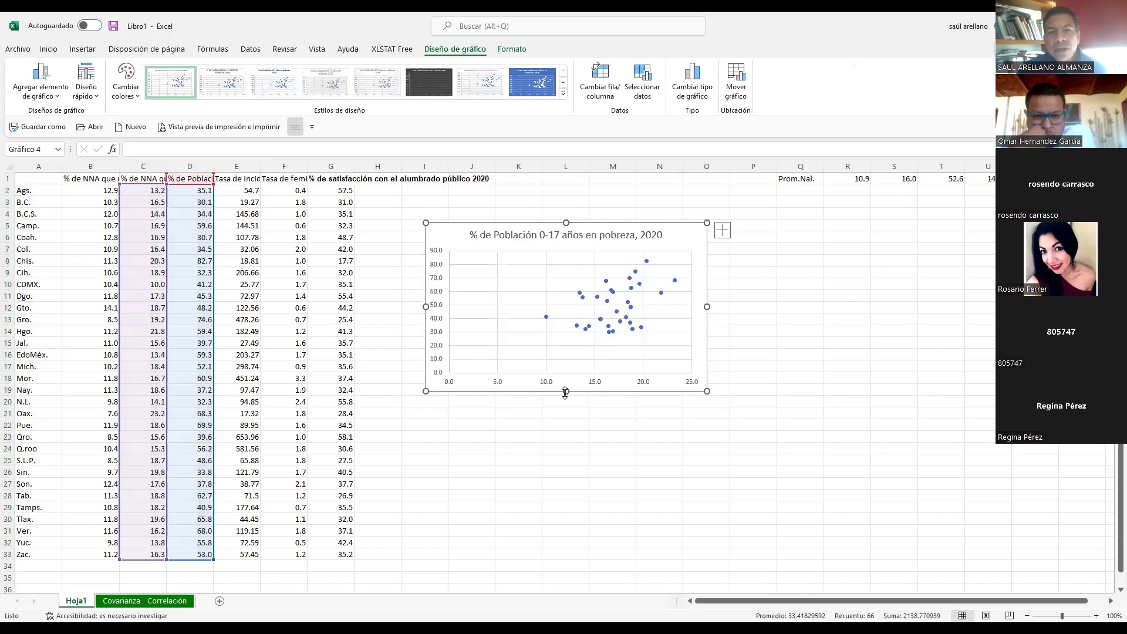
drag(566, 391, 566, 510)
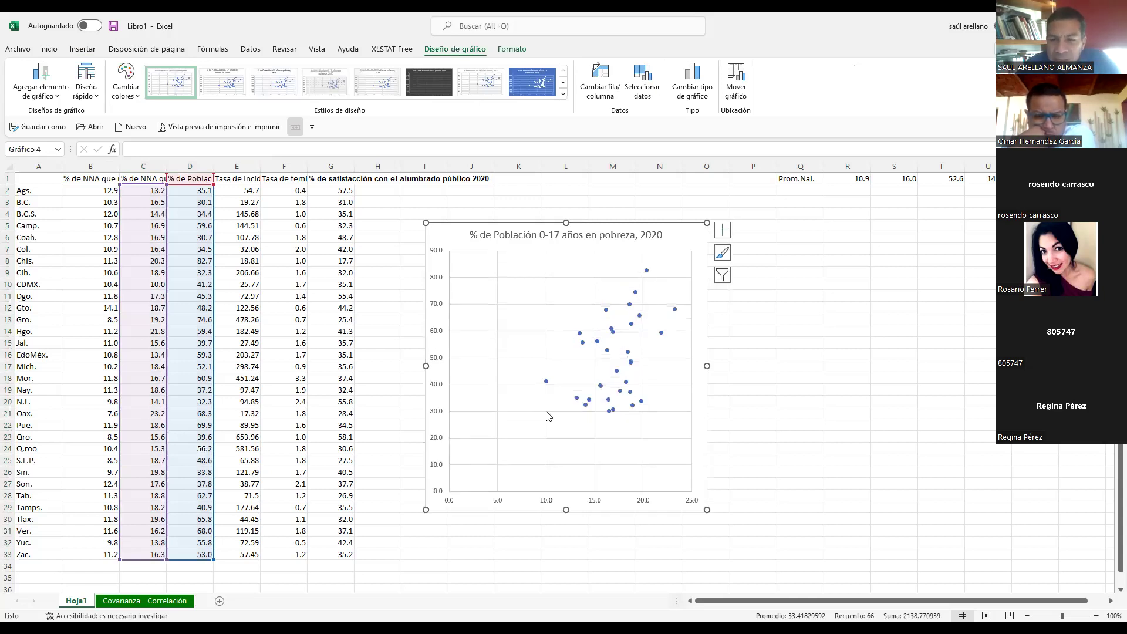
Add a linear trendline to the % de Población 0-17 años en pobreza, 2020 scatter chart.
click(675, 252)
click(728, 235)
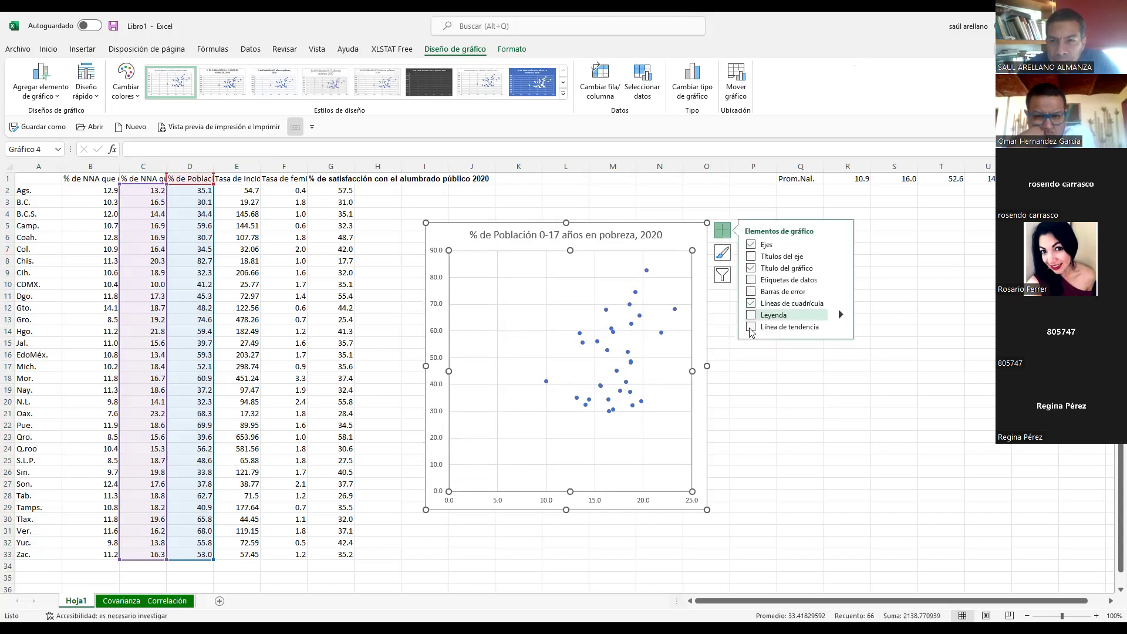
click(751, 329)
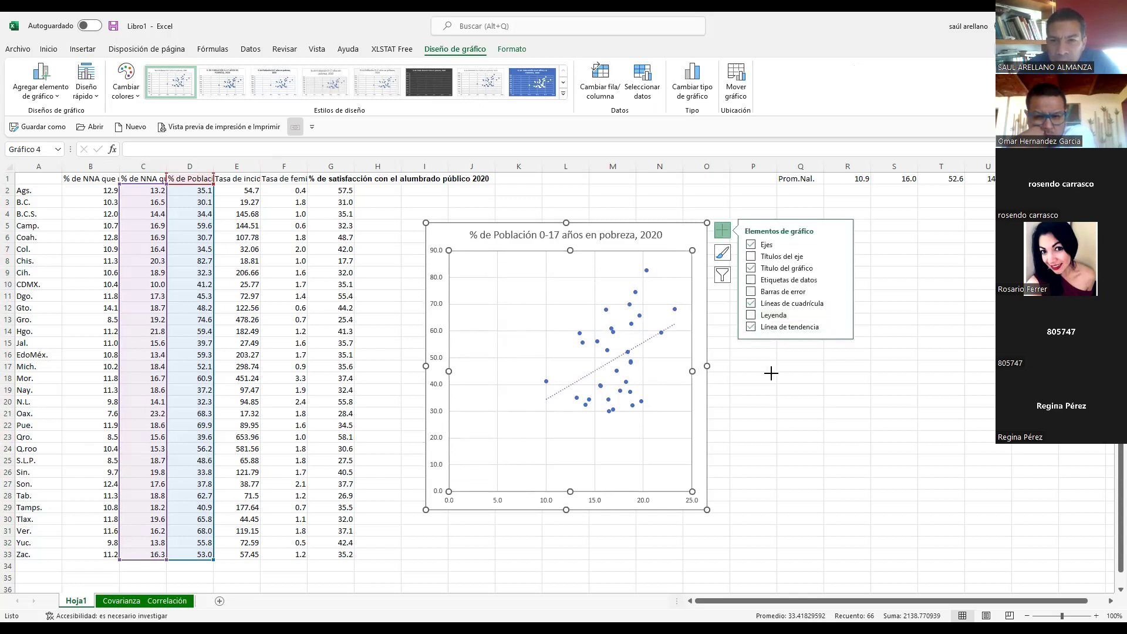
Widen the poverty scatter chart and move it closer to the data, starting in column H at about row 3.
drag(707, 366, 772, 373)
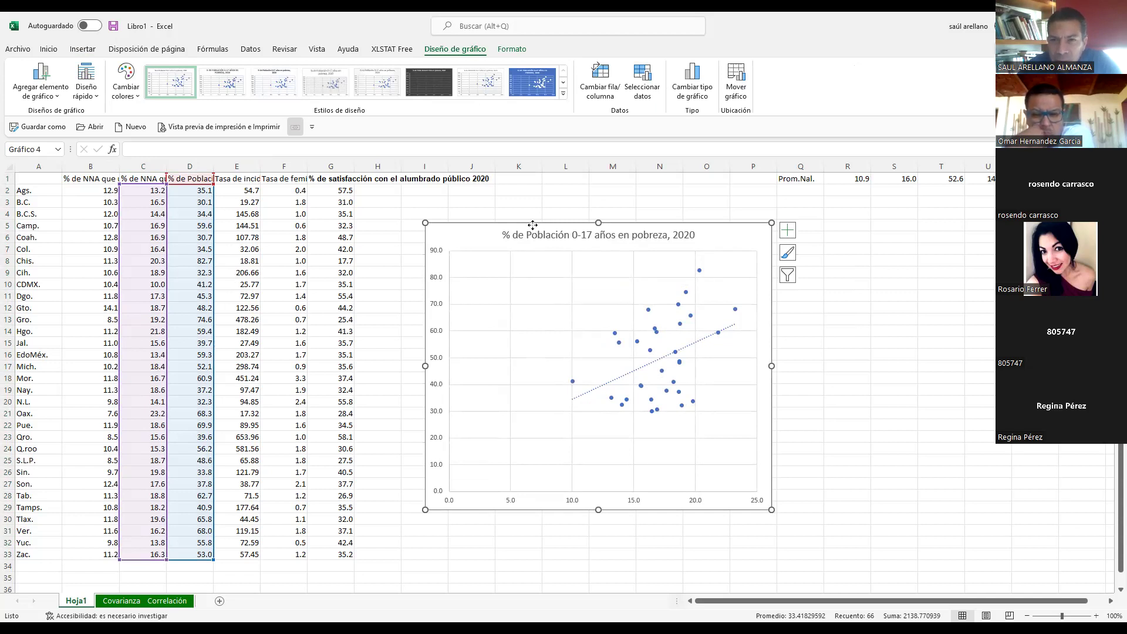
drag(477, 198, 477, 198)
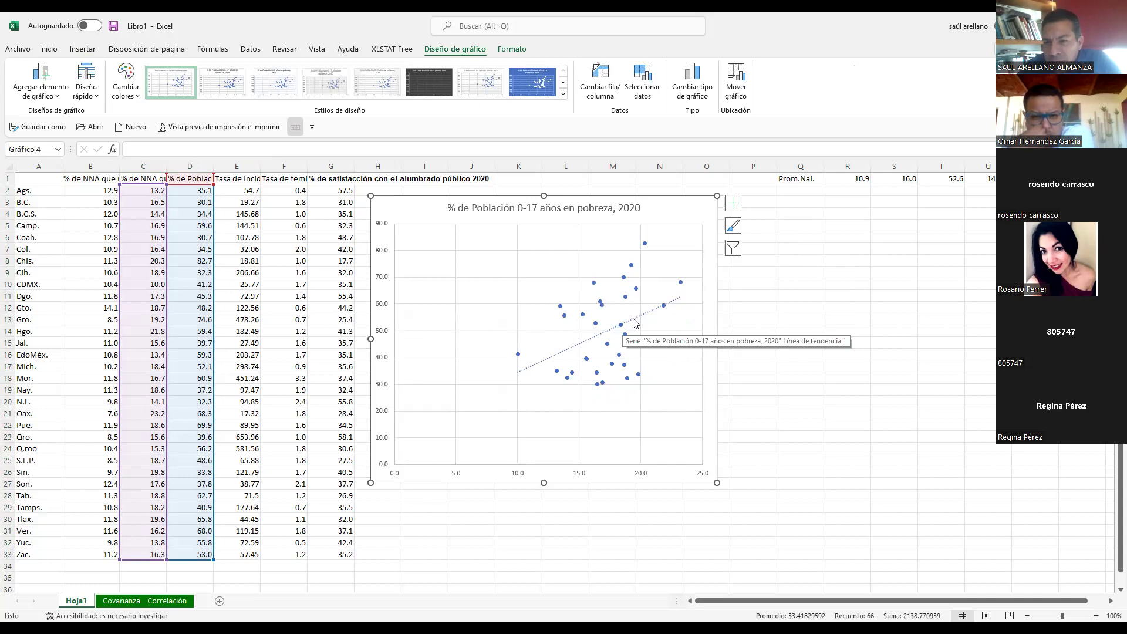
Inspect the poverty chart's trendline and its available options, and delete the whole chart.
click(678, 298)
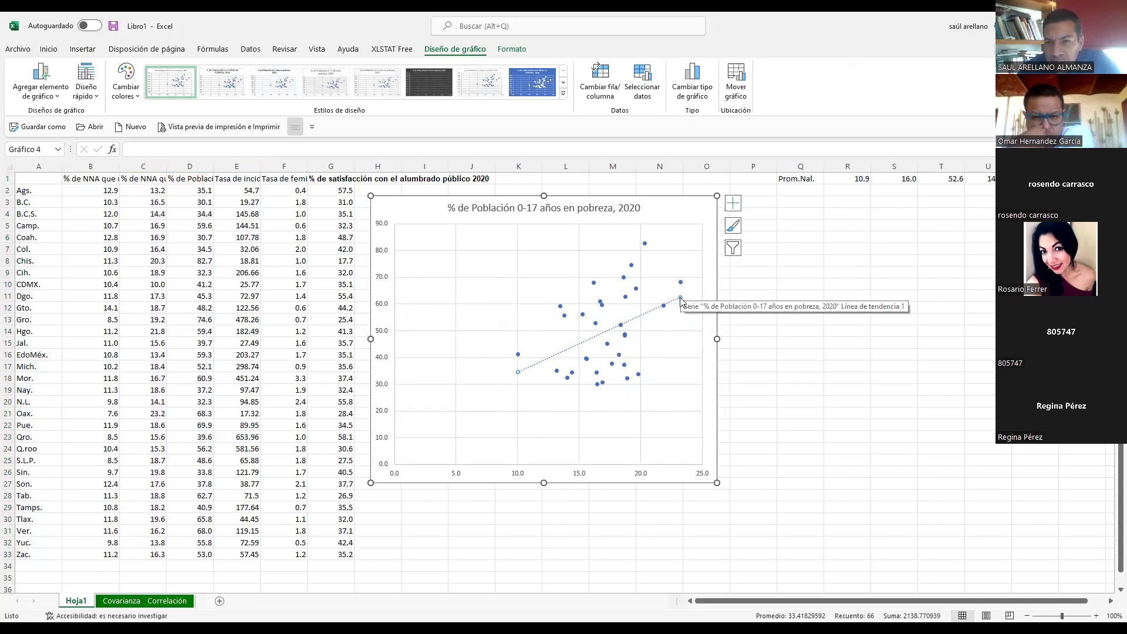
right_click(681, 300)
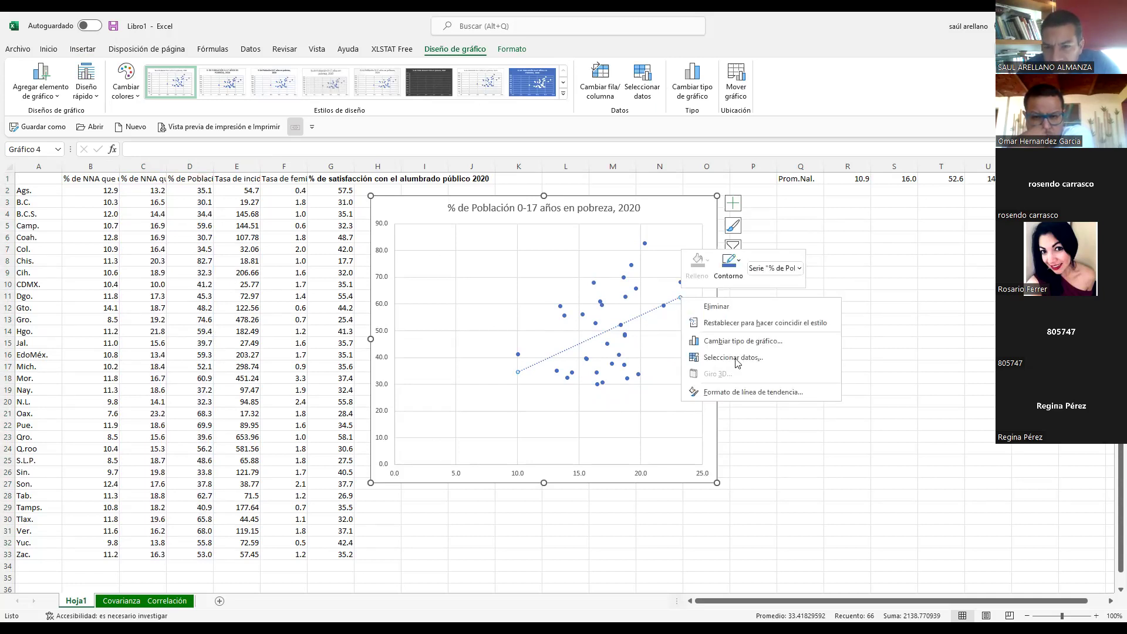
click(647, 197)
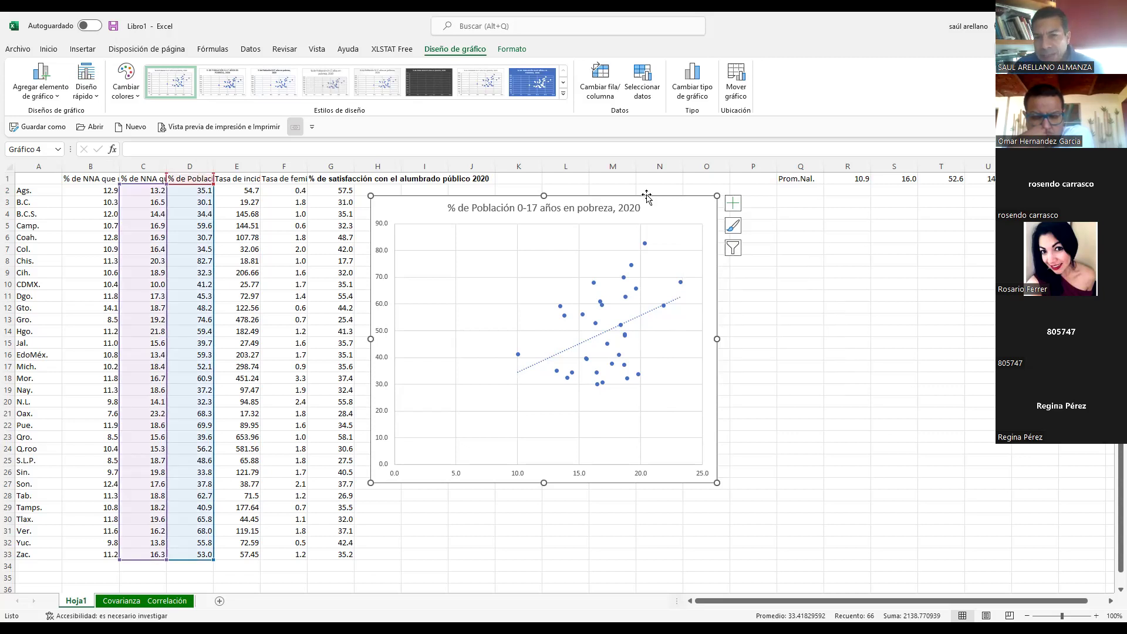
key(Delete)
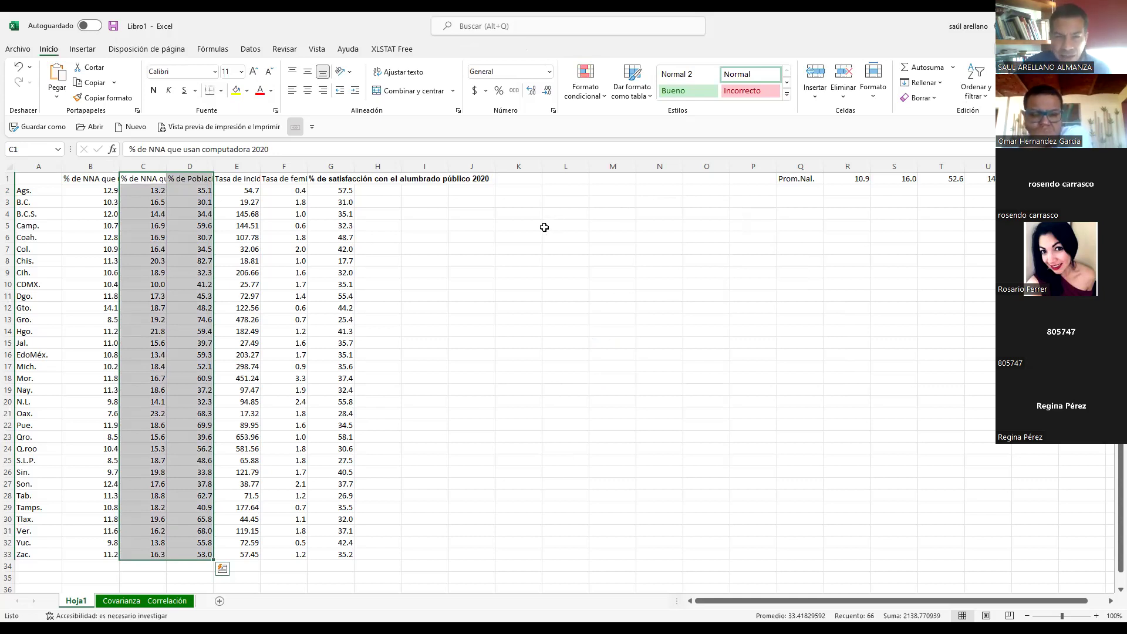
Run an XLSTAT Pearson correlation on Hoja1 C1:D33, with a scatter plot matrix that includes Q-Q plots.
click(380, 49)
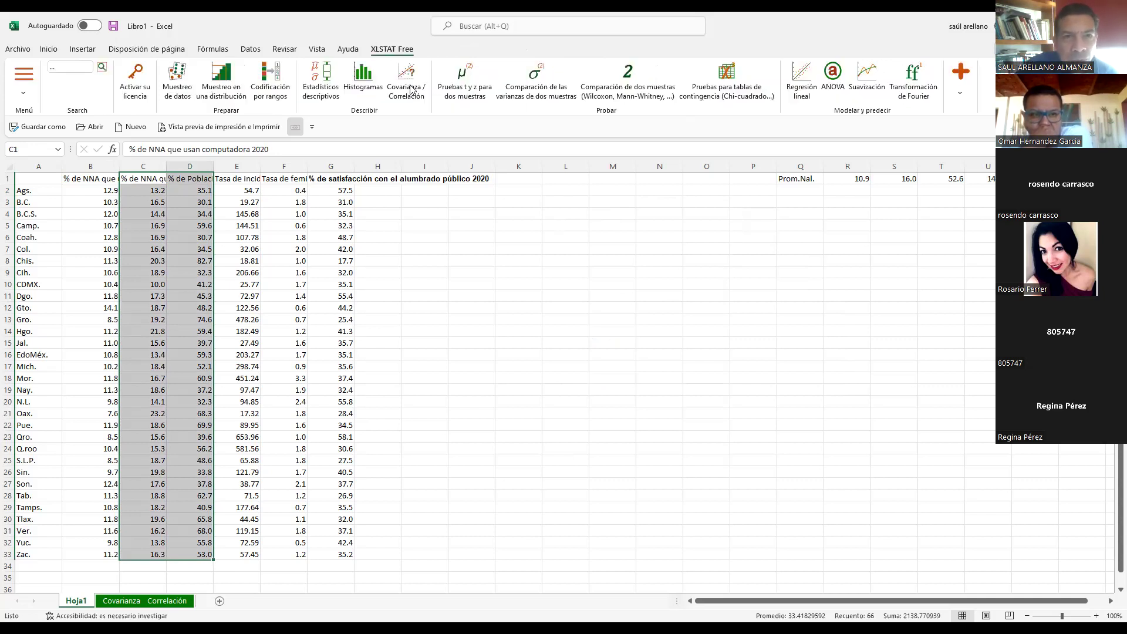
click(412, 90)
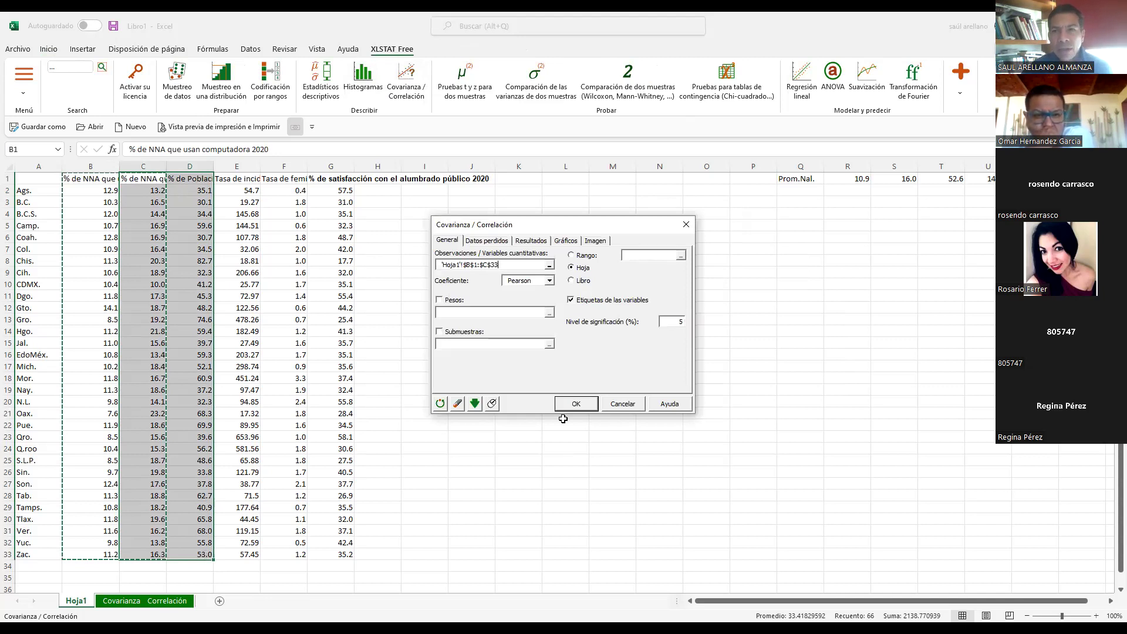
click(566, 242)
click(570, 255)
click(578, 268)
click(588, 295)
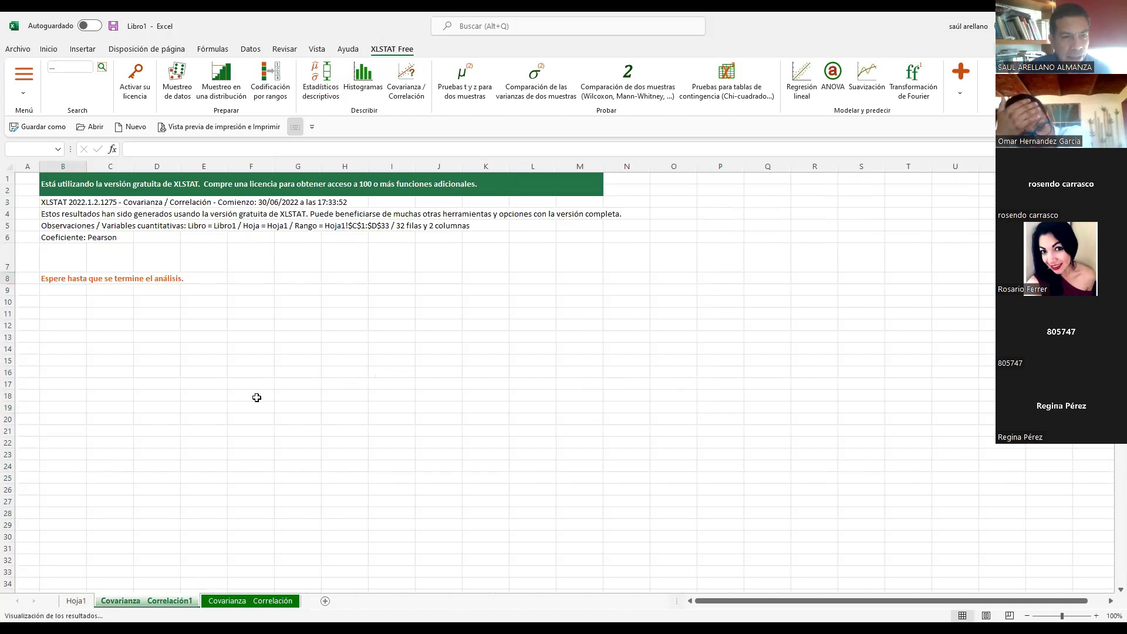
Examine the Pearson correlation and determination coefficients between NNA computer use and child poverty on the new results sheet.
scroll(312, 426, down, 1)
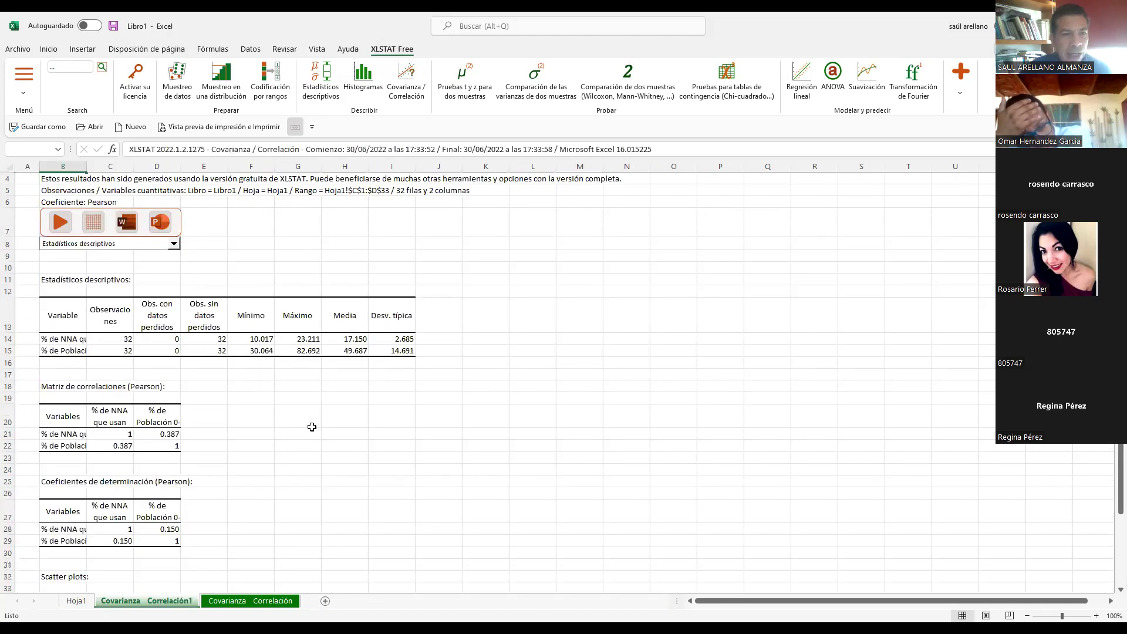
scroll(308, 422, down, 2)
scroll(160, 253, down, 2)
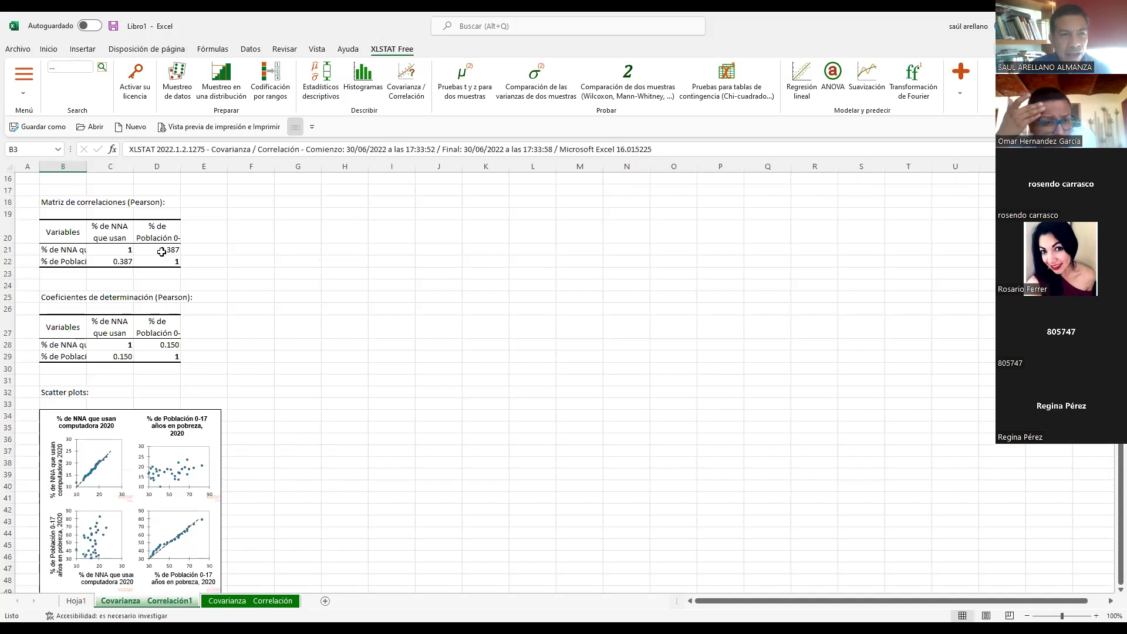
click(162, 251)
click(114, 261)
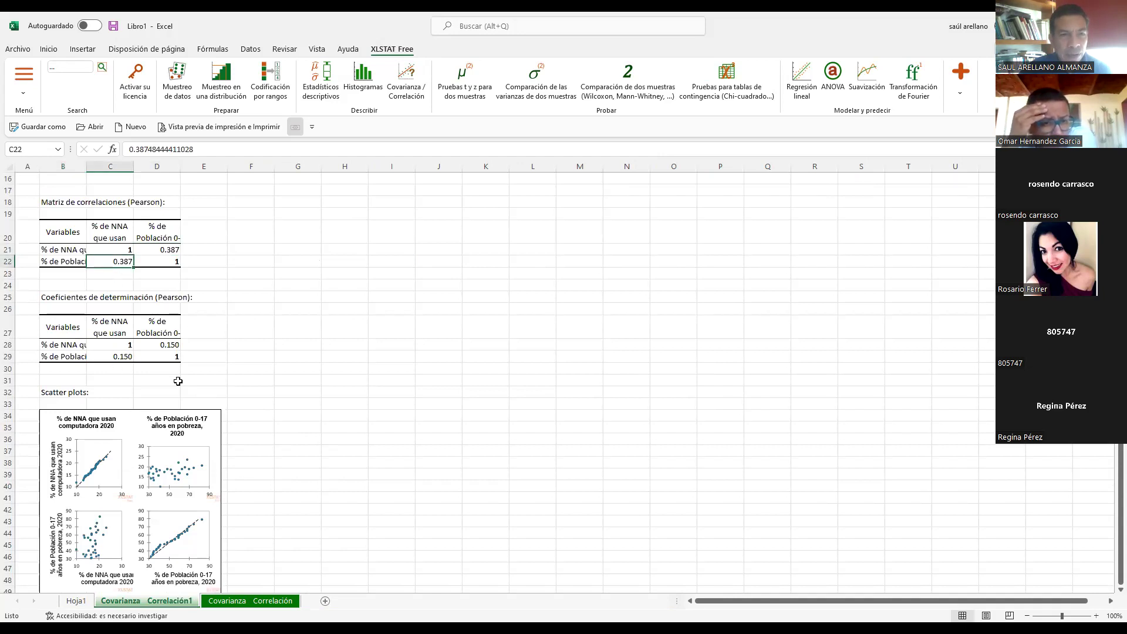
click(110, 356)
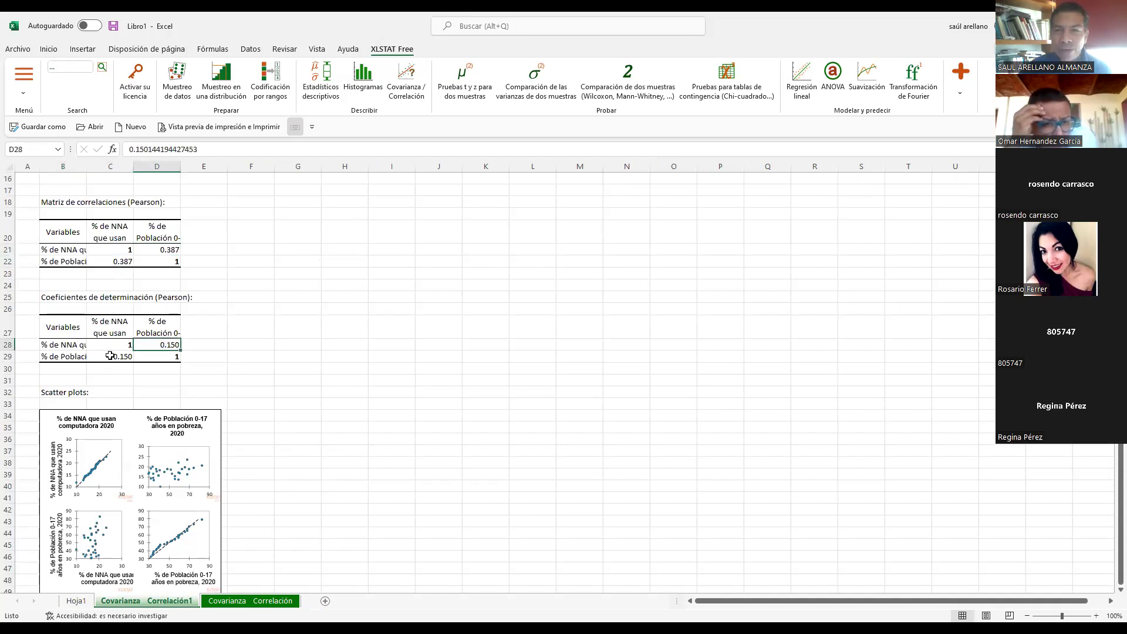
click(158, 346)
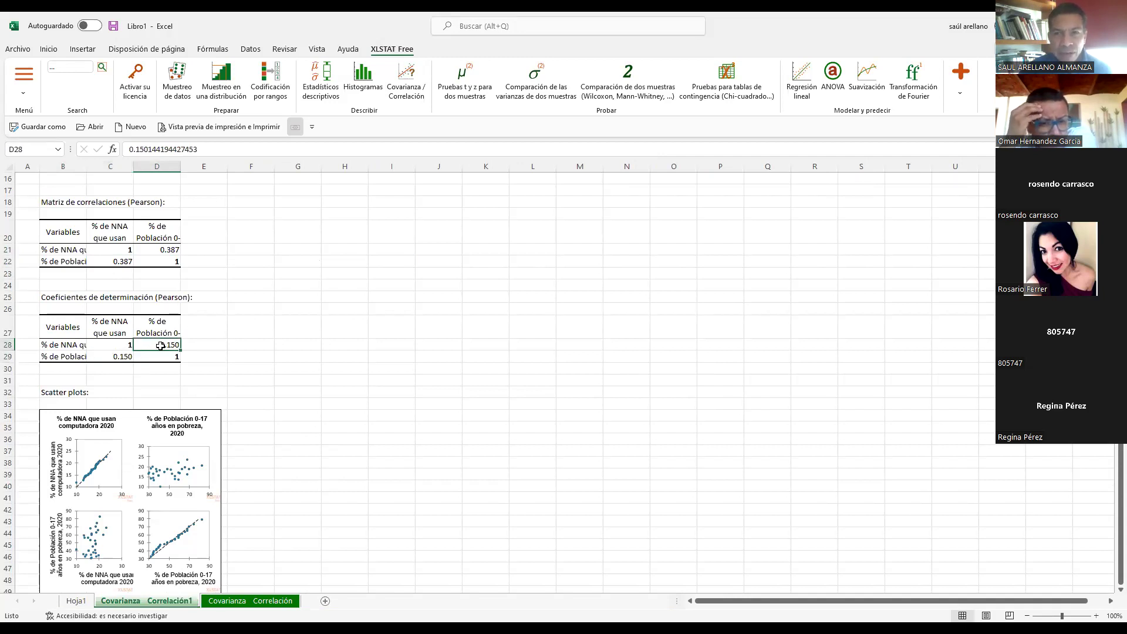
Examine the scatter plot matrix for computer use and poverty, and recheck the pair's determination and correlation coefficients.
scroll(141, 374, down, 3)
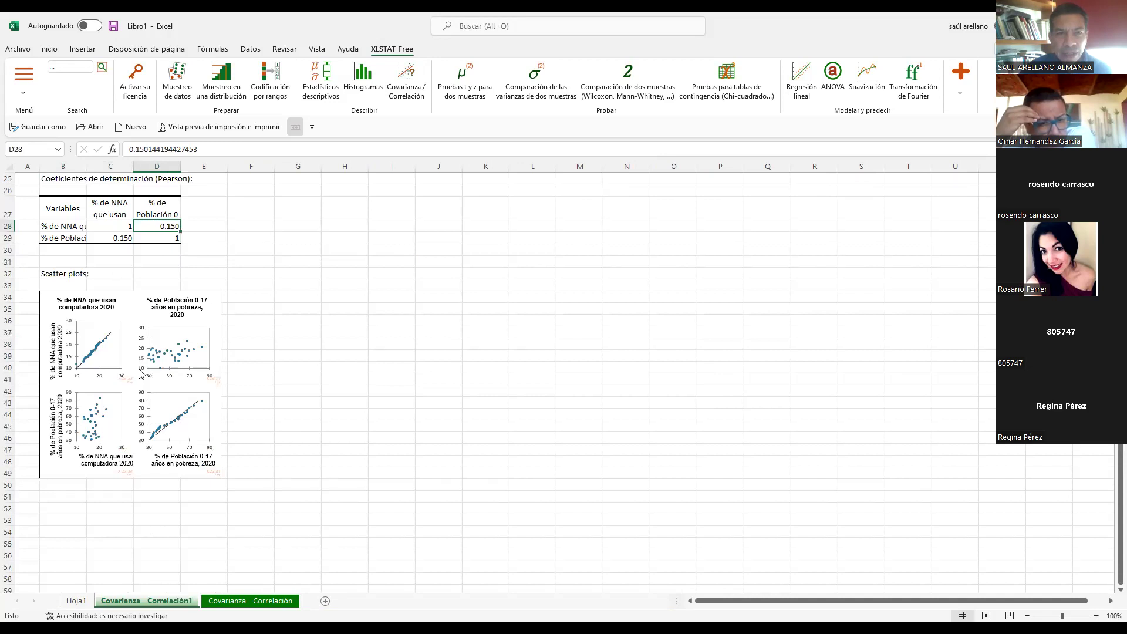
scroll(141, 373, down, 7)
scroll(156, 344, up, 6)
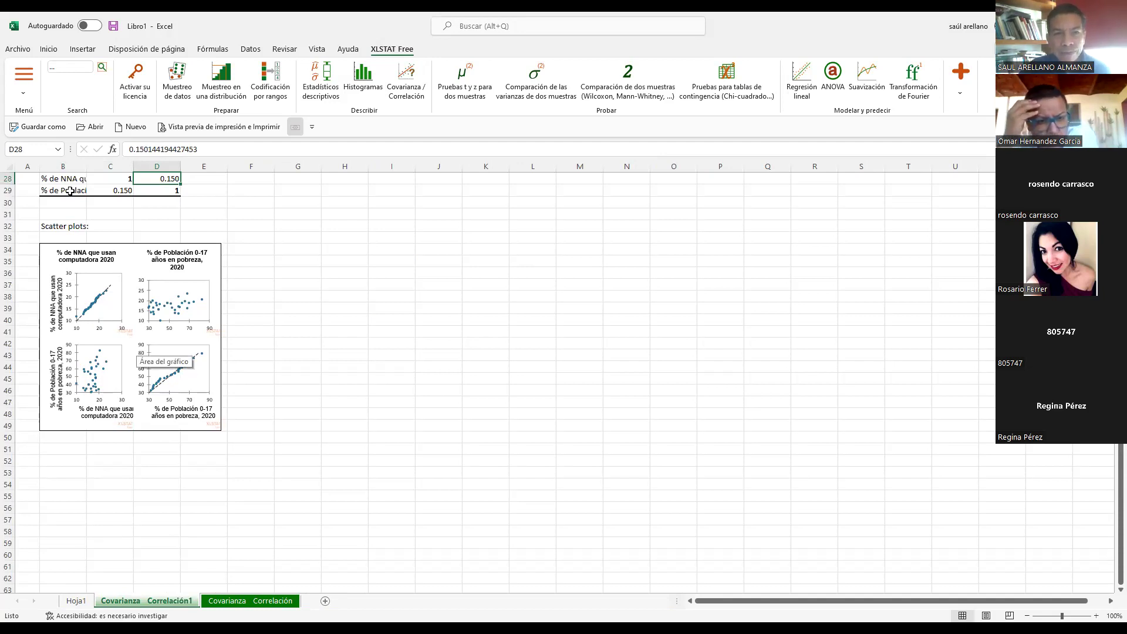
scroll(132, 343, up, 3)
scroll(161, 342, up, 1)
click(122, 356)
click(155, 345)
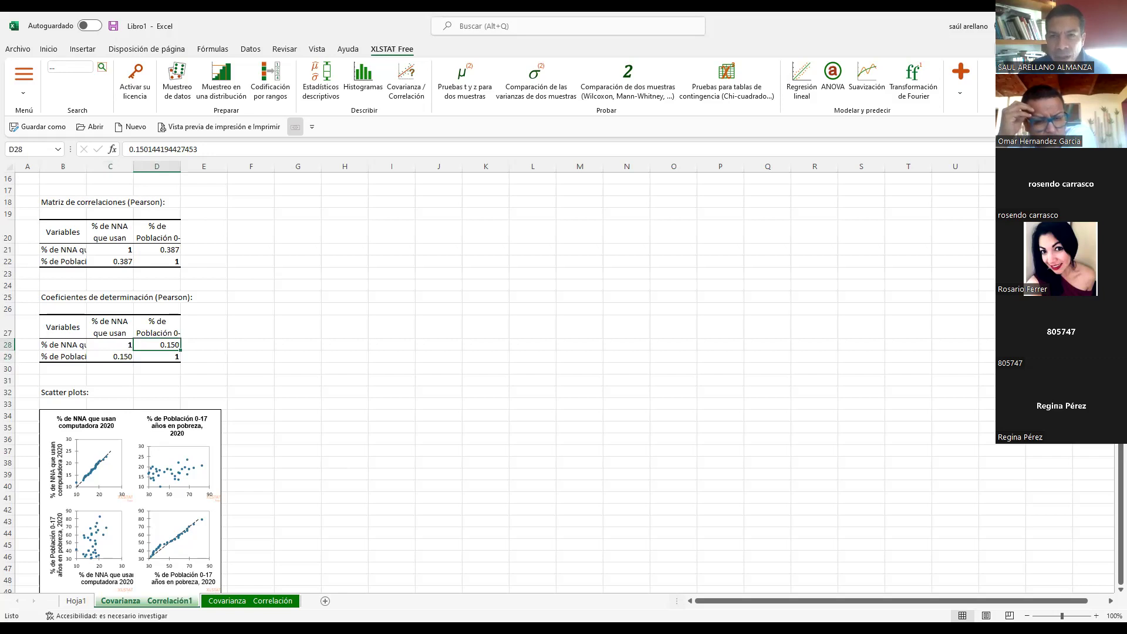
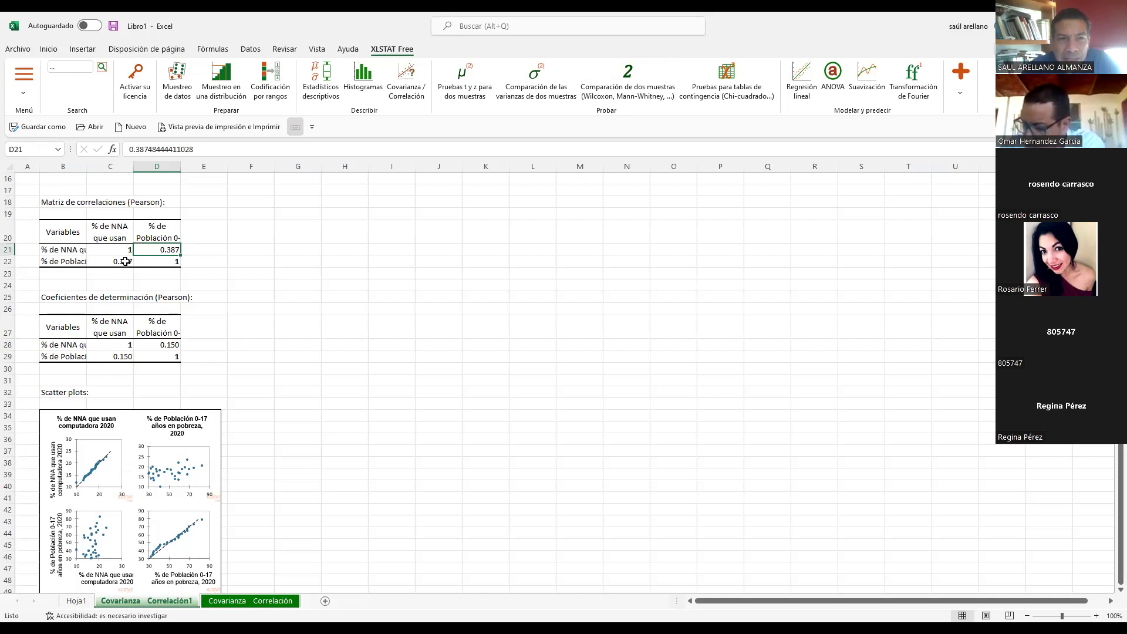
click(135, 262)
click(169, 247)
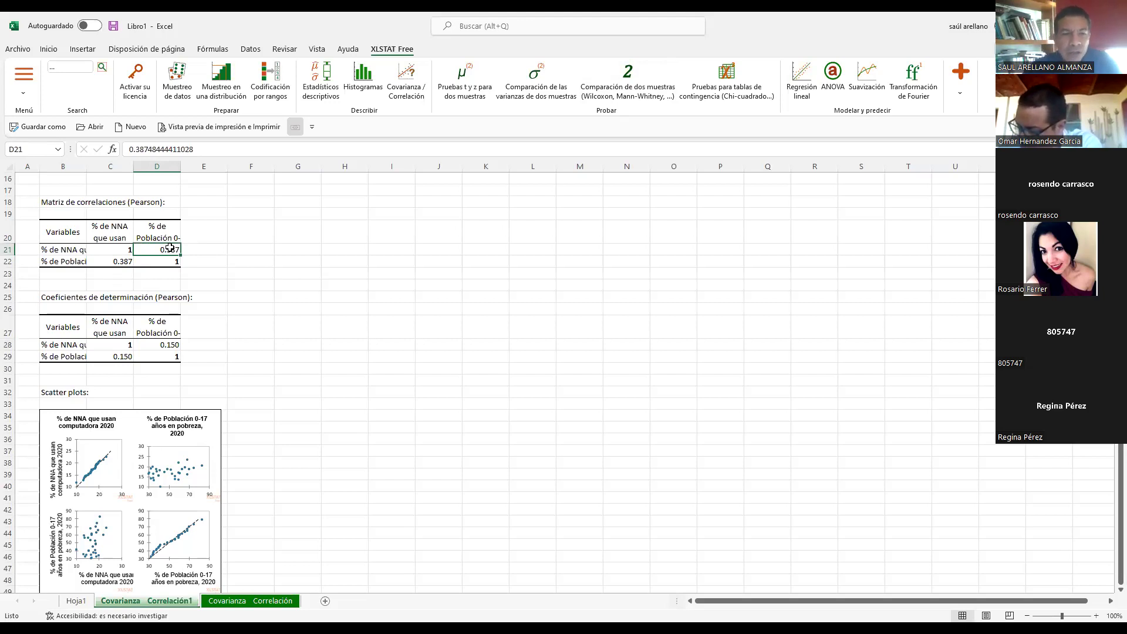
Return to Hoja1 and check the full header of the intrafamily violence rate variable in column E.
click(75, 602)
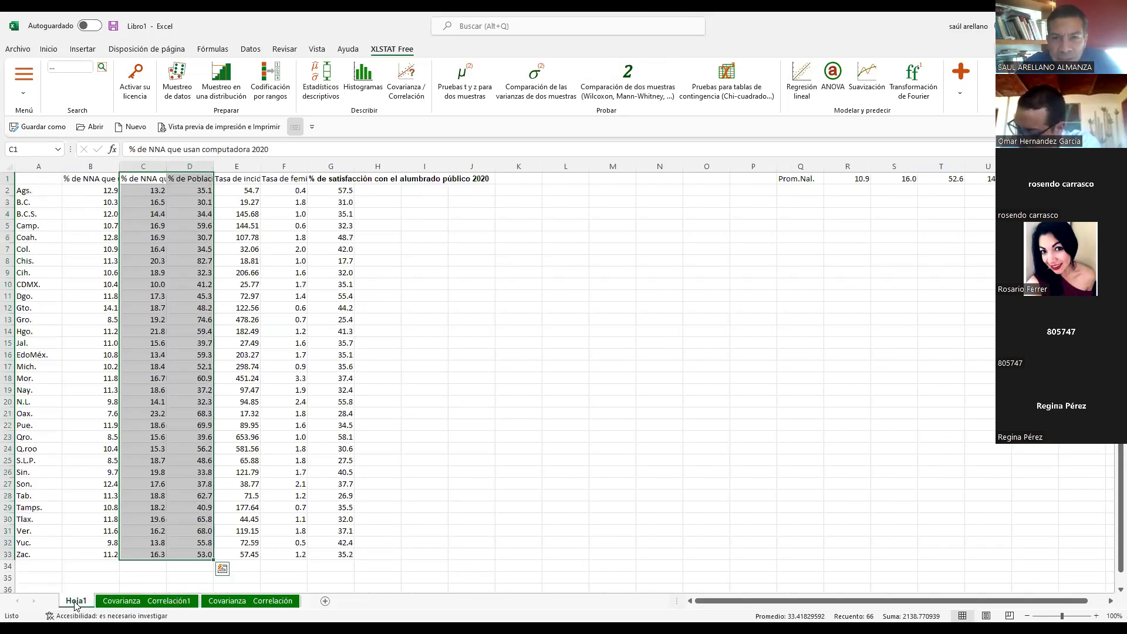
click(425, 314)
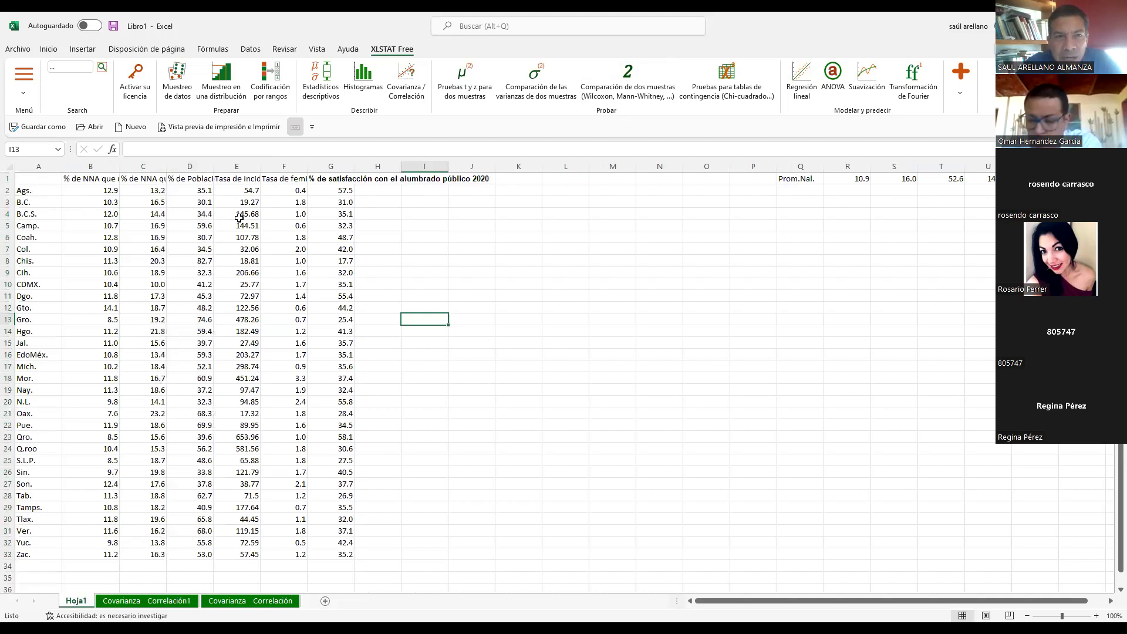
click(294, 179)
click(232, 182)
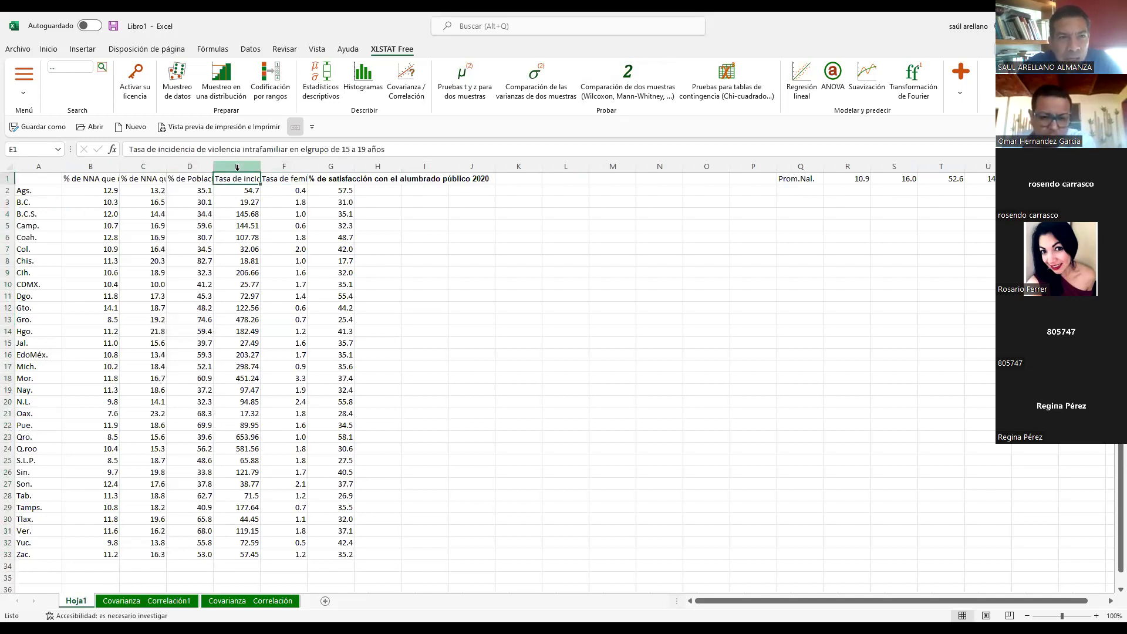
click(280, 228)
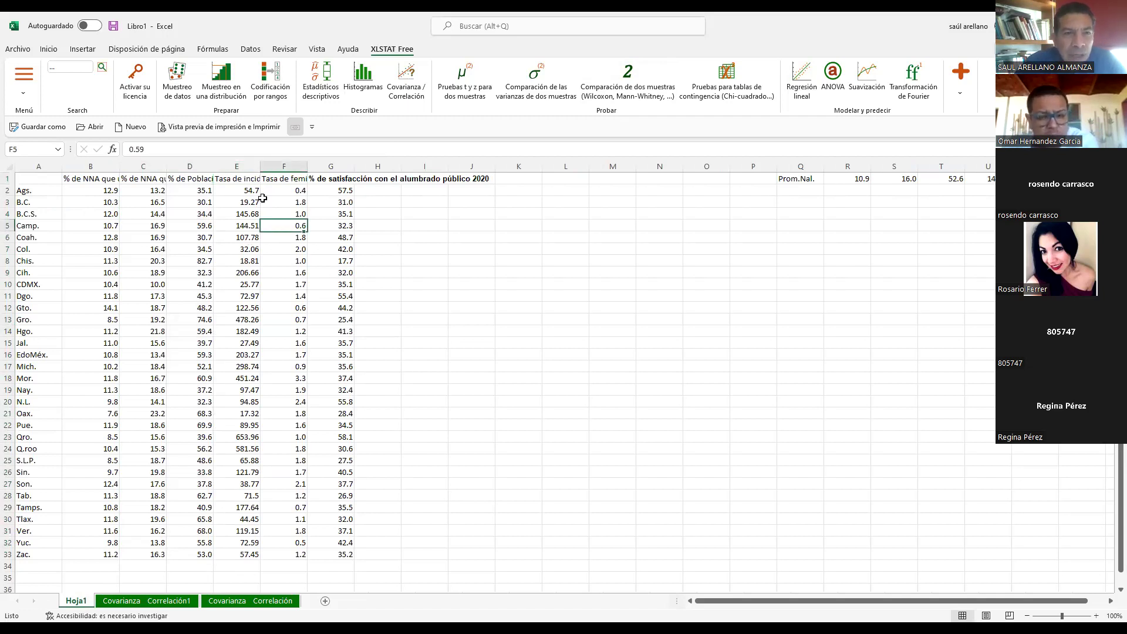
right_click(238, 167)
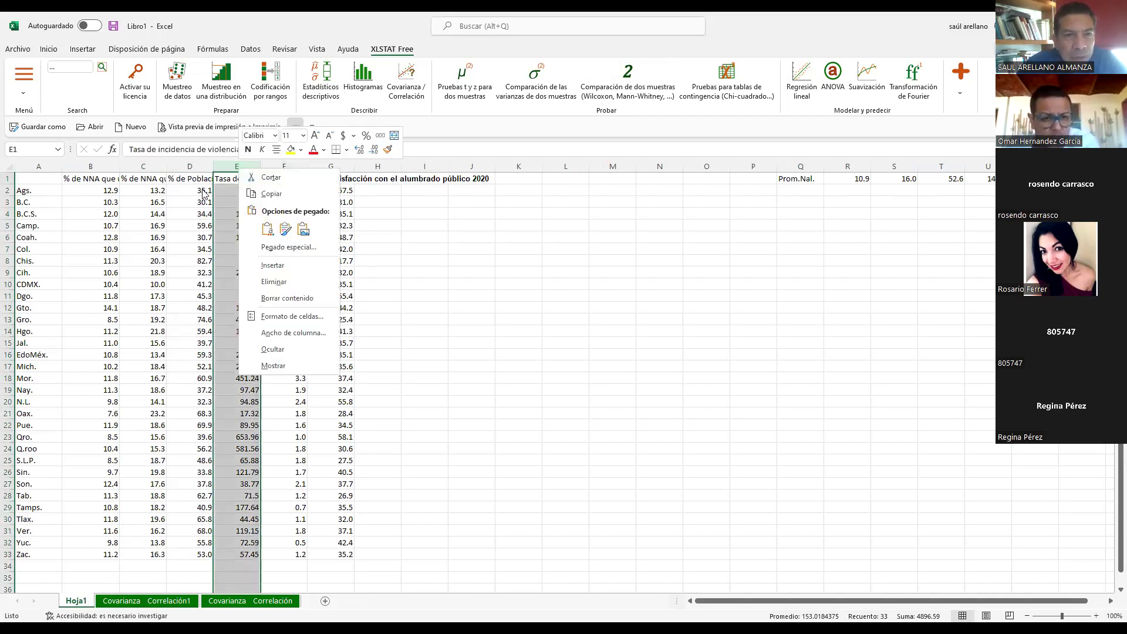
click(242, 179)
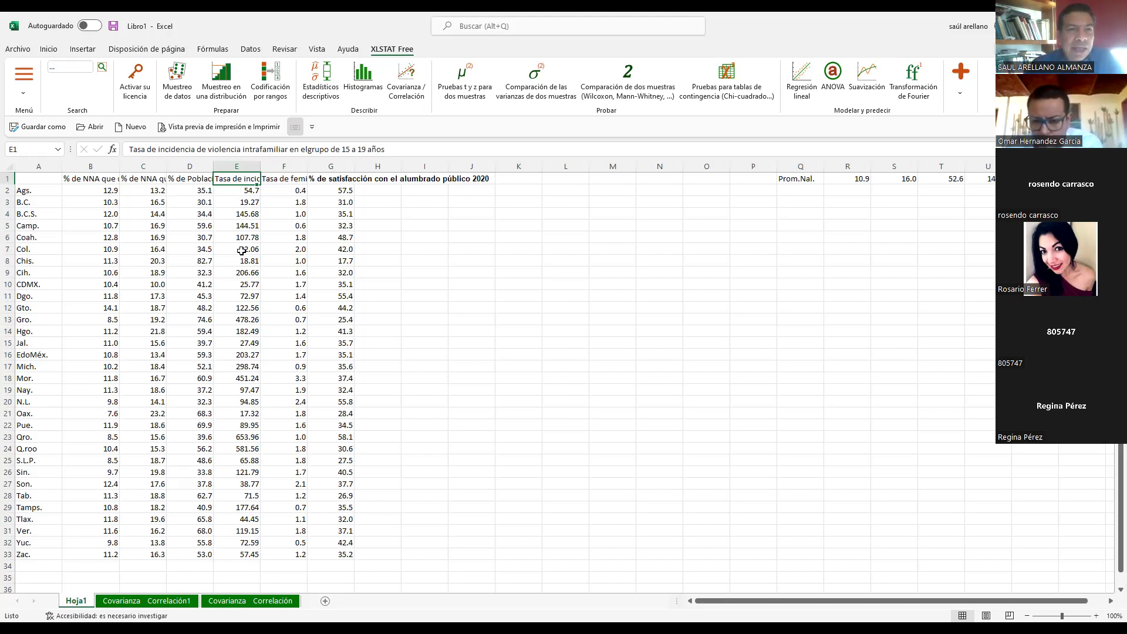
Run an XLSTAT Pearson correlation on Hoja1 D1:E33, pairing child poverty with the intrafamily violence rate, with variable labels enabled.
click(217, 305)
drag(200, 179, 230, 556)
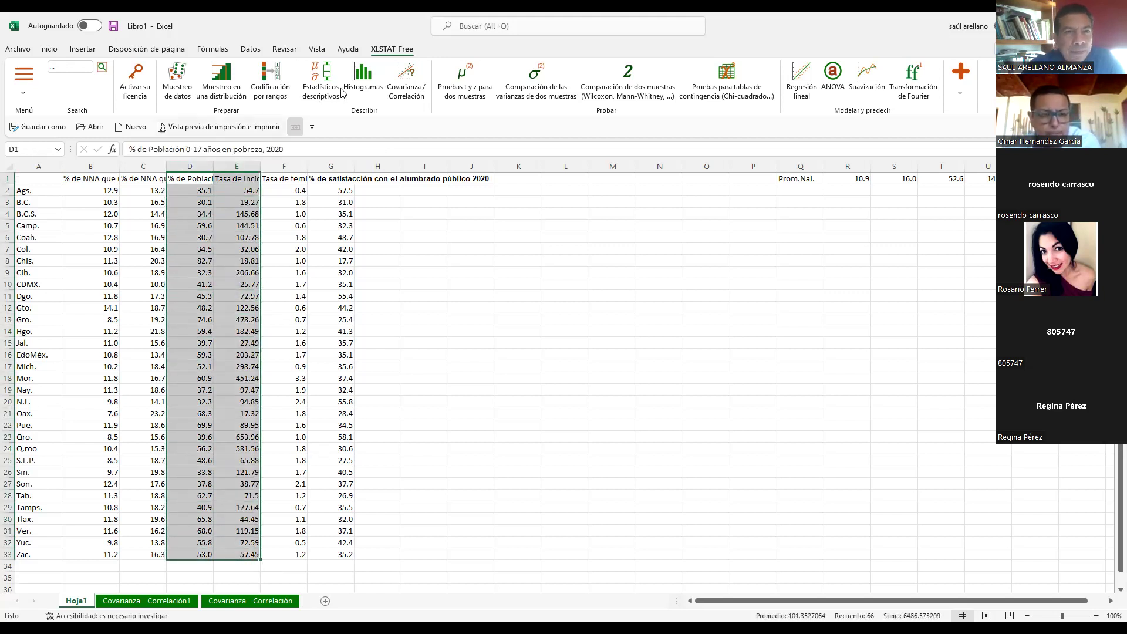
click(412, 91)
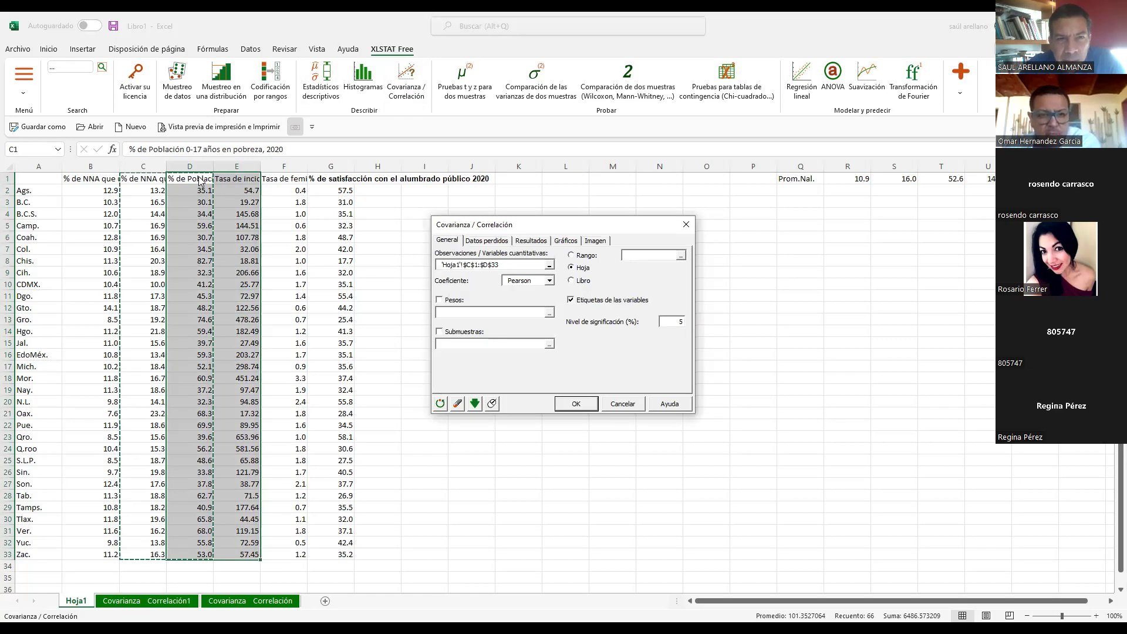
drag(230, 190, 227, 553)
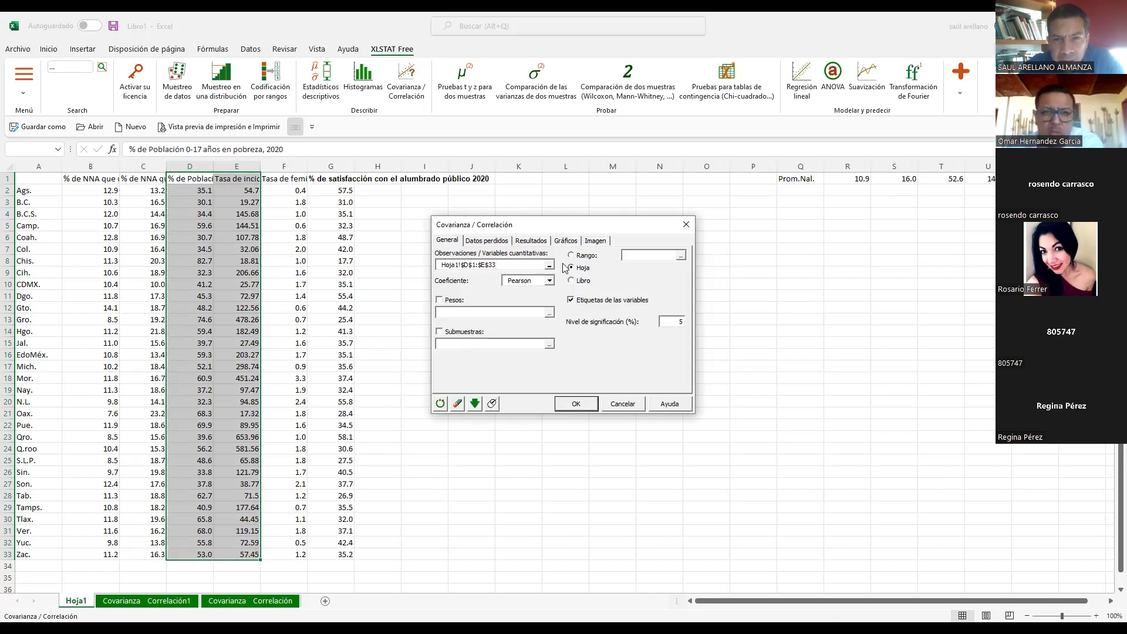
click(467, 240)
click(447, 240)
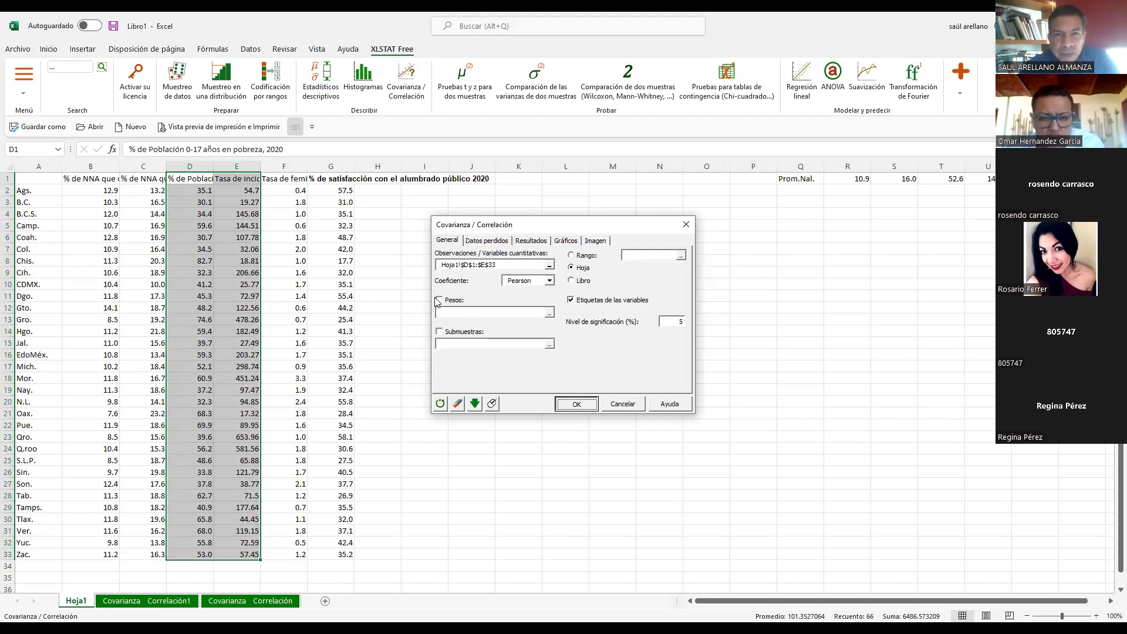
click(576, 404)
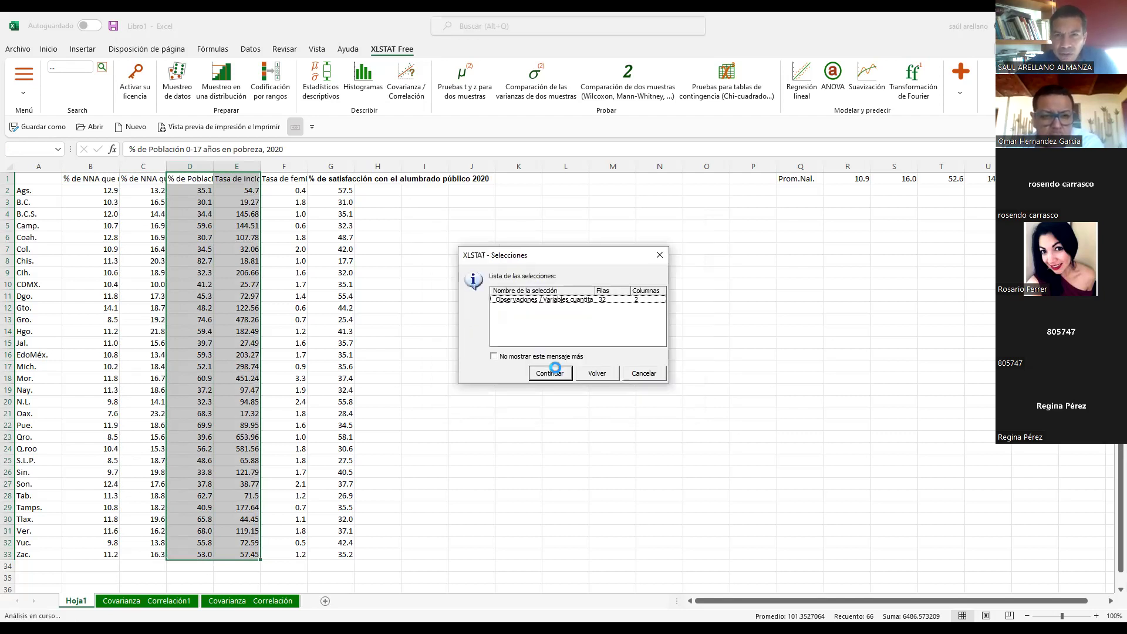
click(550, 373)
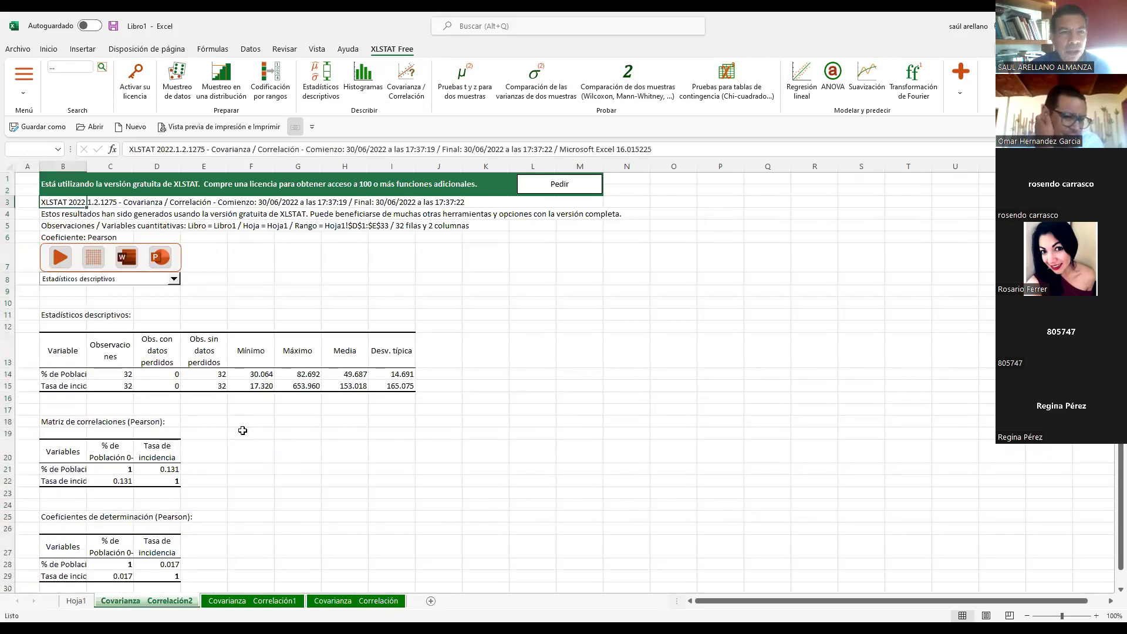
Examine the Pearson correlation matrix for child poverty and the intrafamily violence rate, including the full variable header.
click(207, 418)
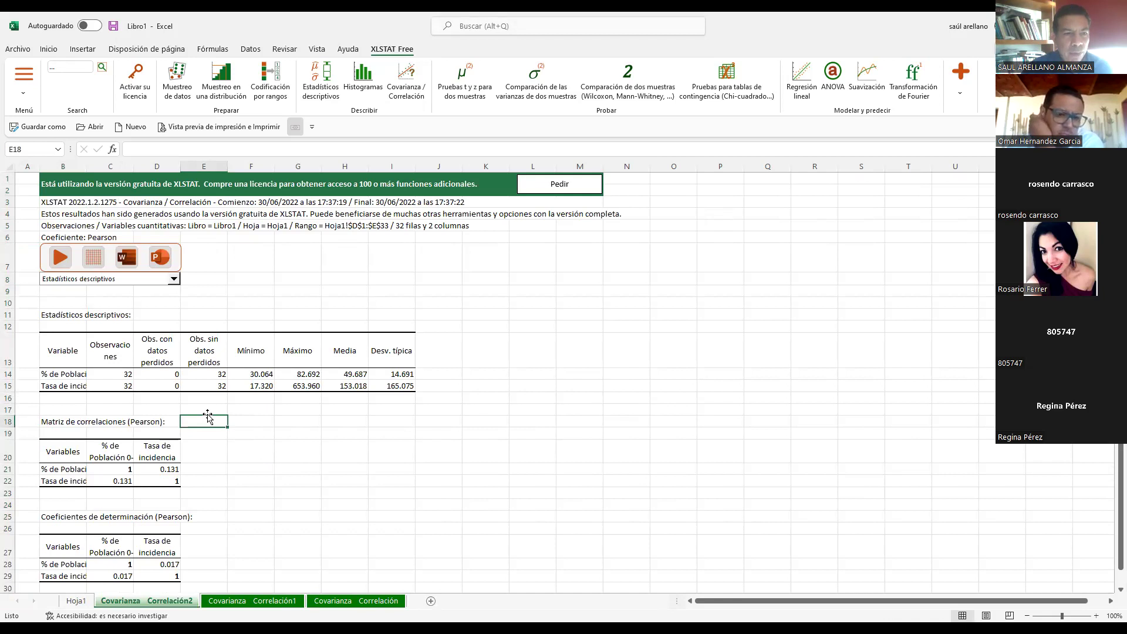
scroll(212, 405, down, 2)
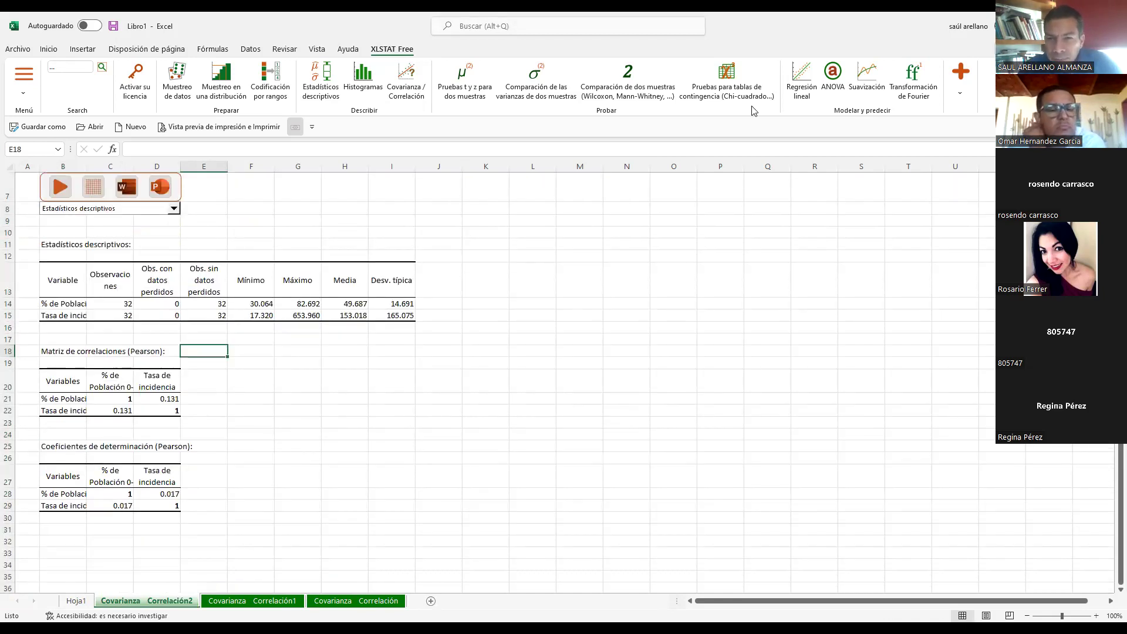
click(152, 409)
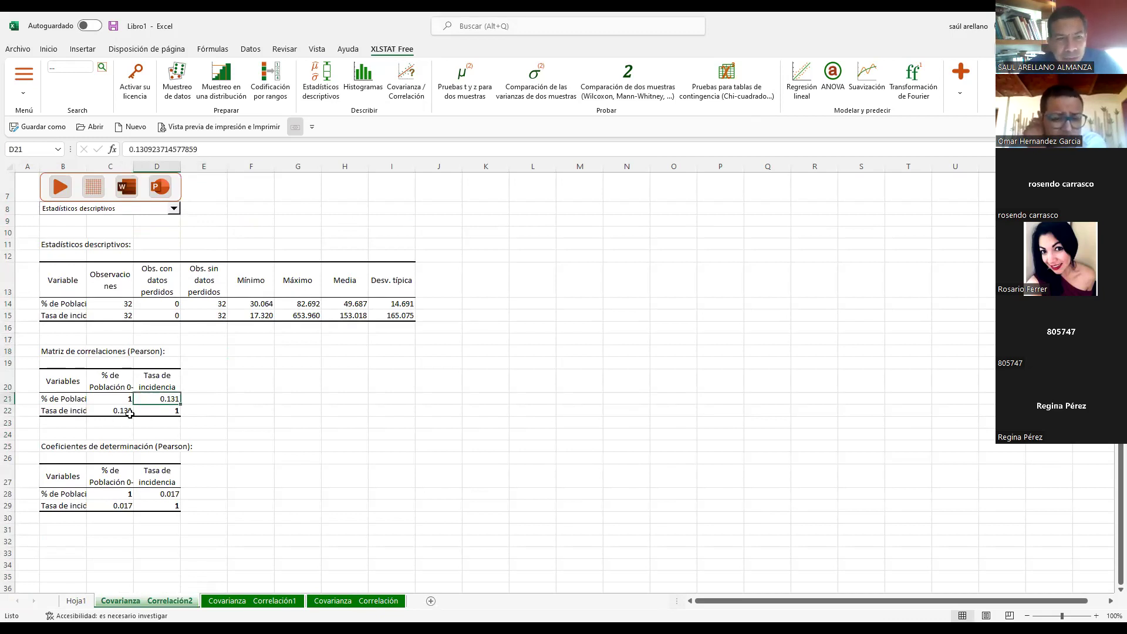
click(129, 420)
key(Up)
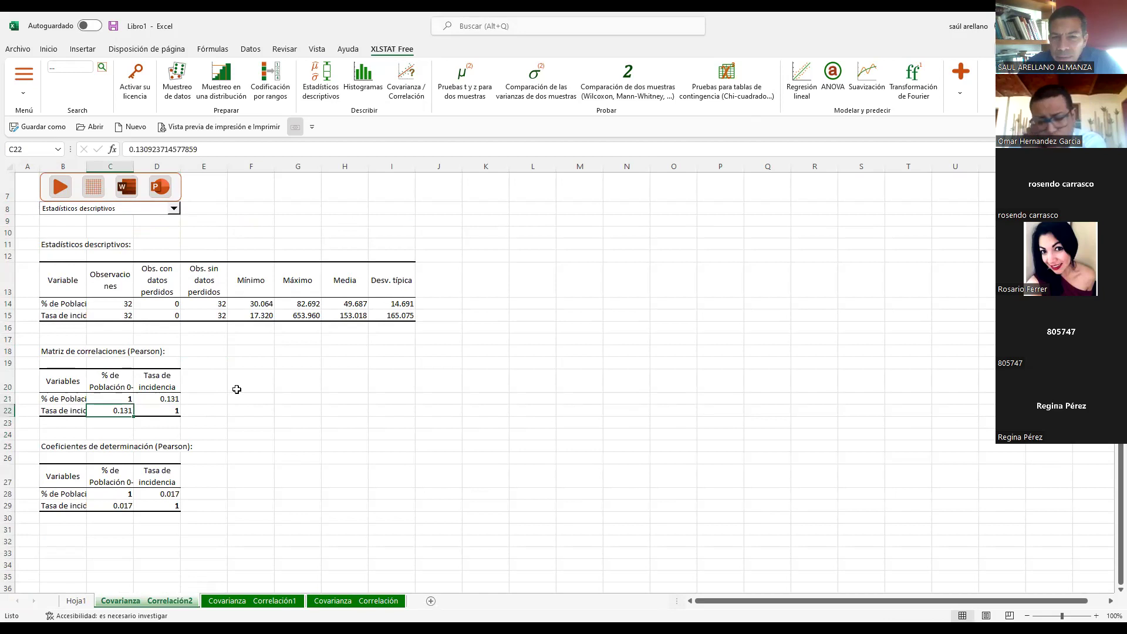
click(245, 382)
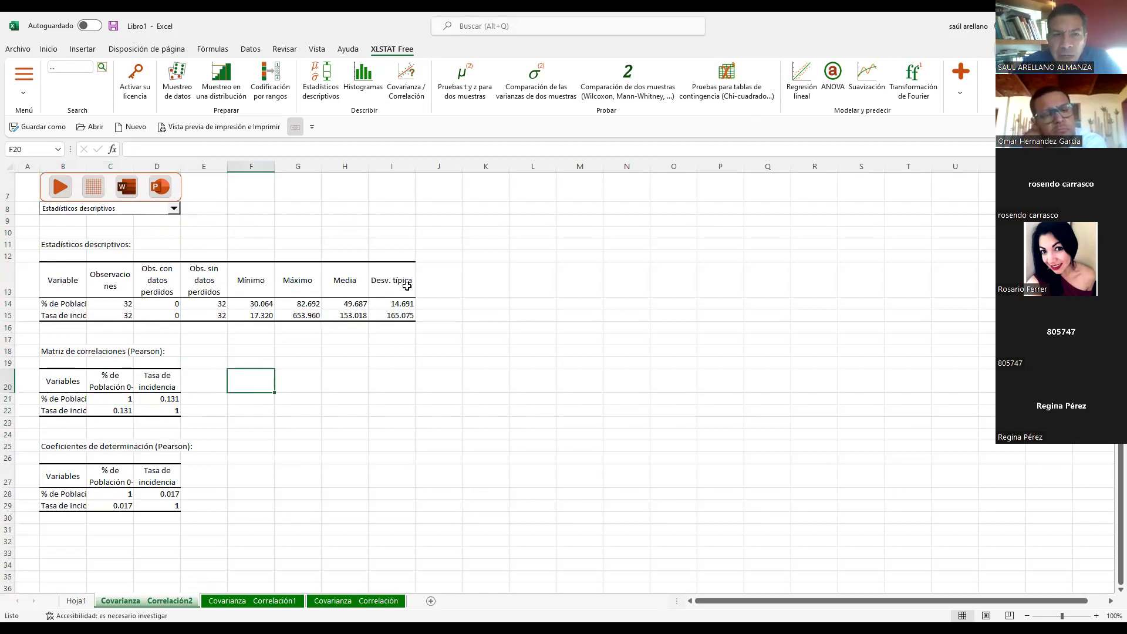
click(153, 398)
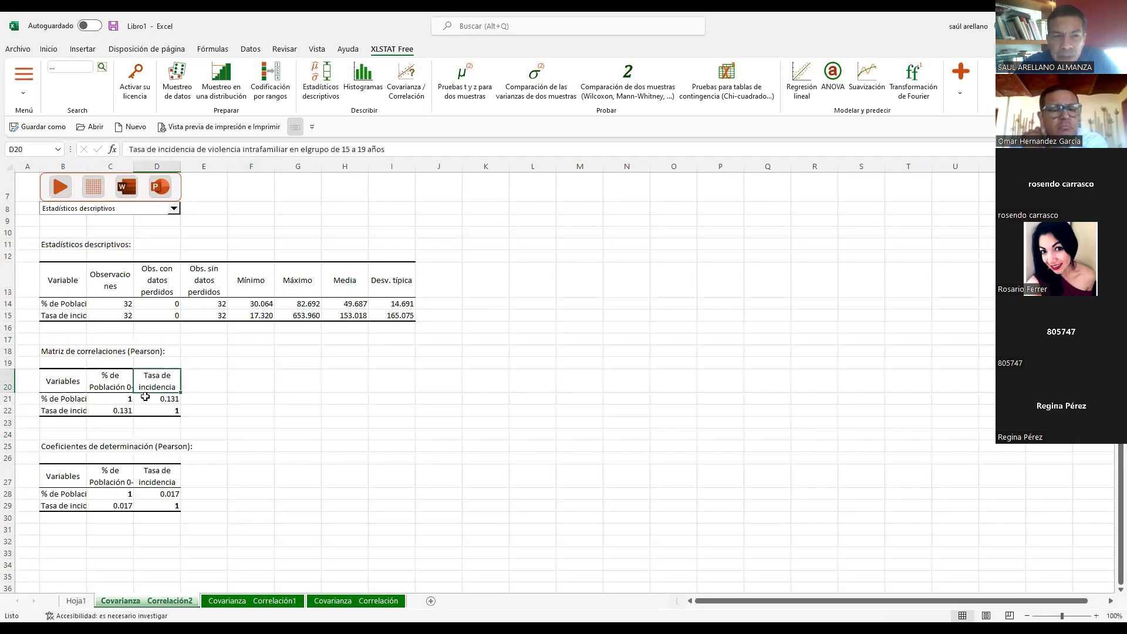
click(276, 385)
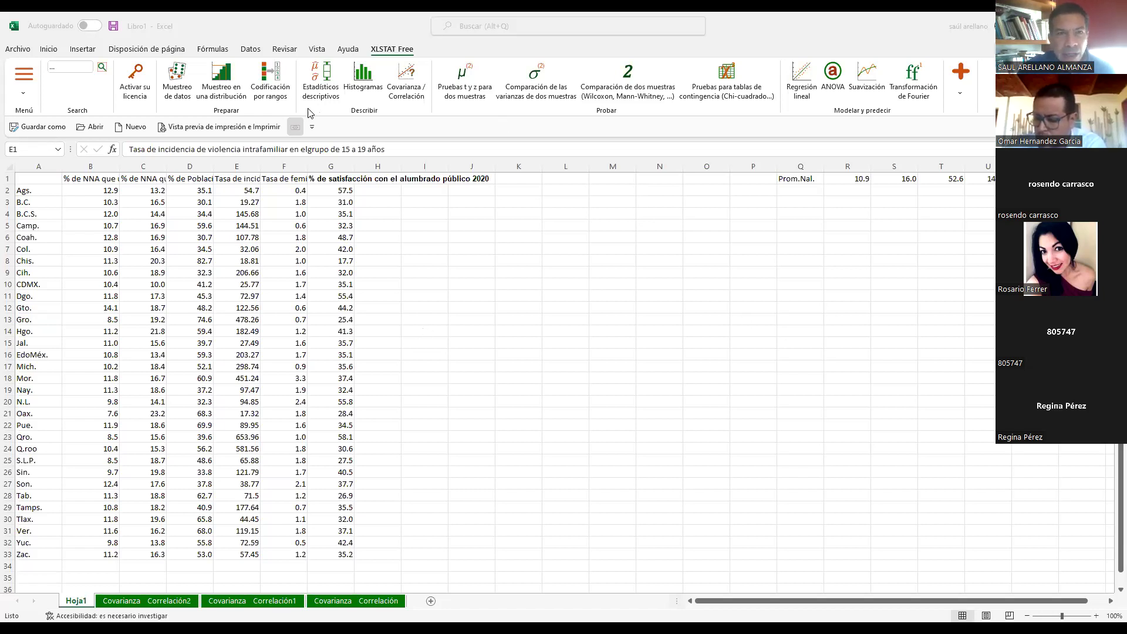
Try to run an XLSTAT Pearson correlation on Hoja1 A1:D33 after resetting the analysis options.
click(407, 91)
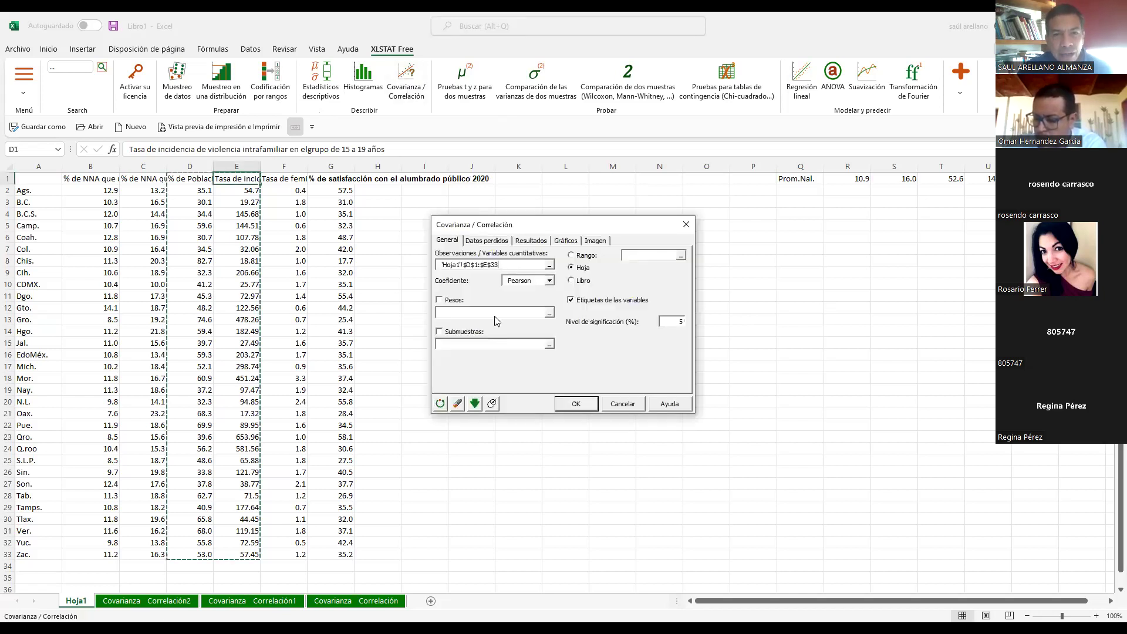
click(441, 403)
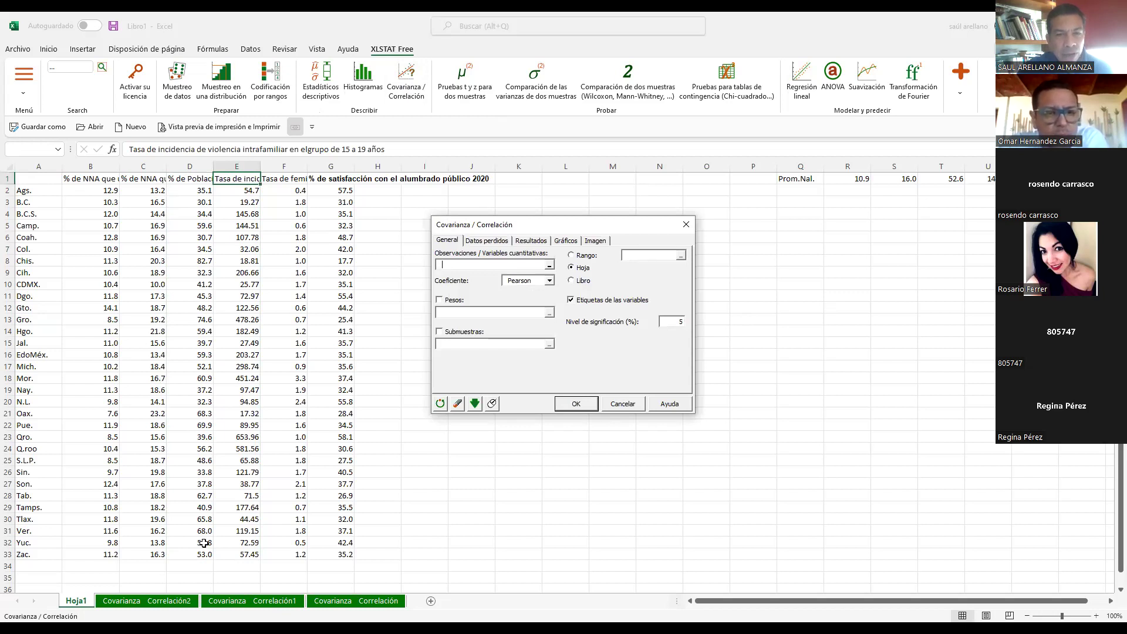
drag(204, 543, 204, 554)
click(575, 403)
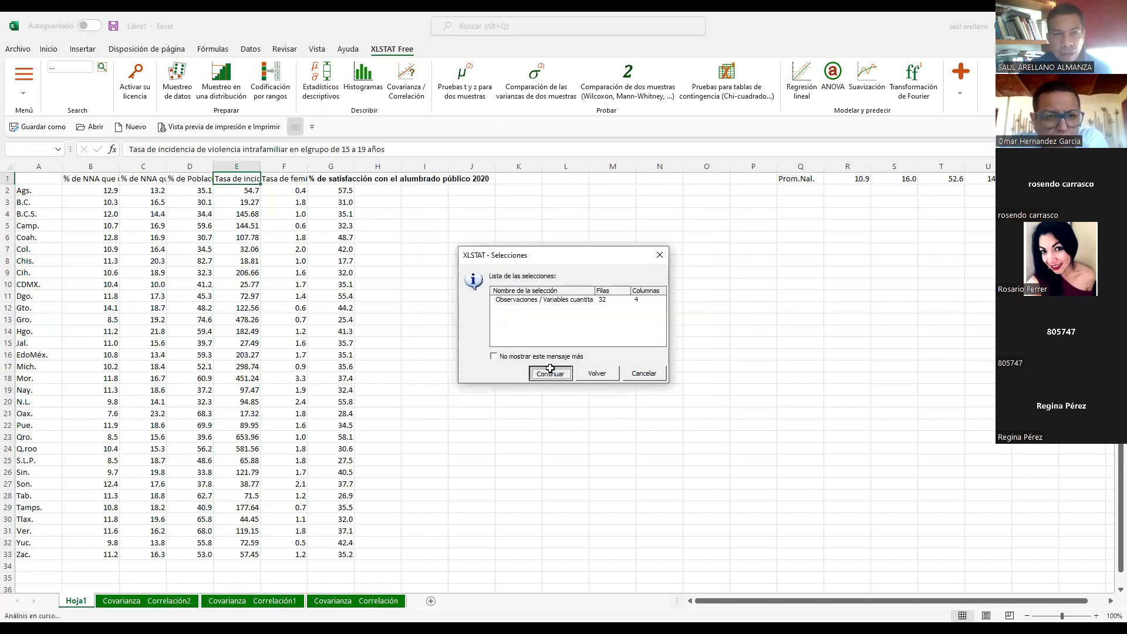
click(550, 372)
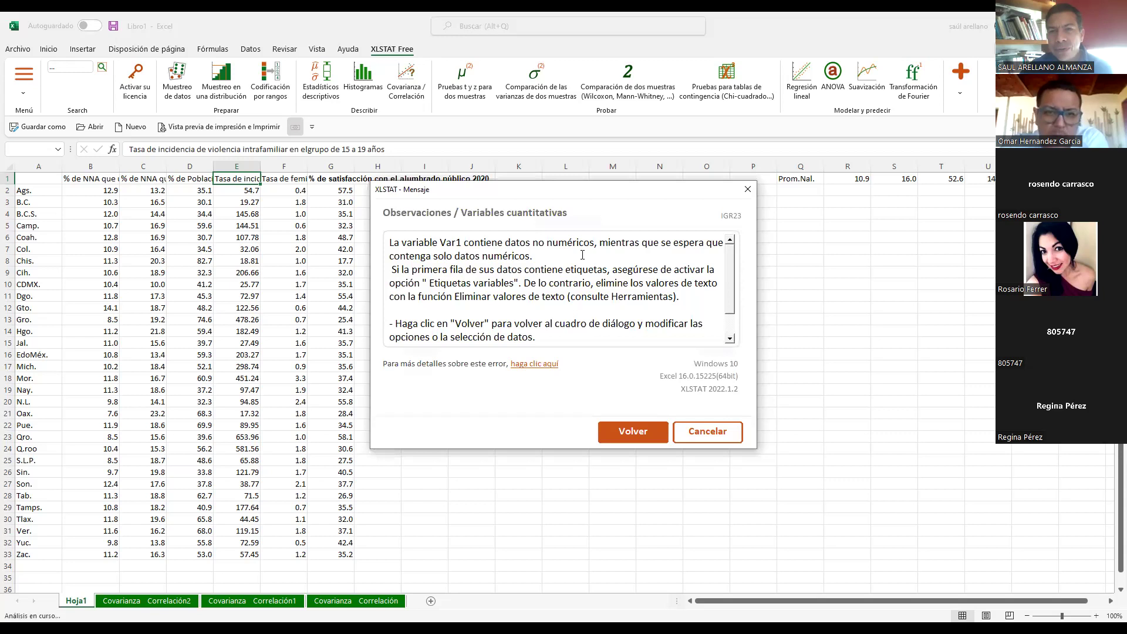
click(700, 433)
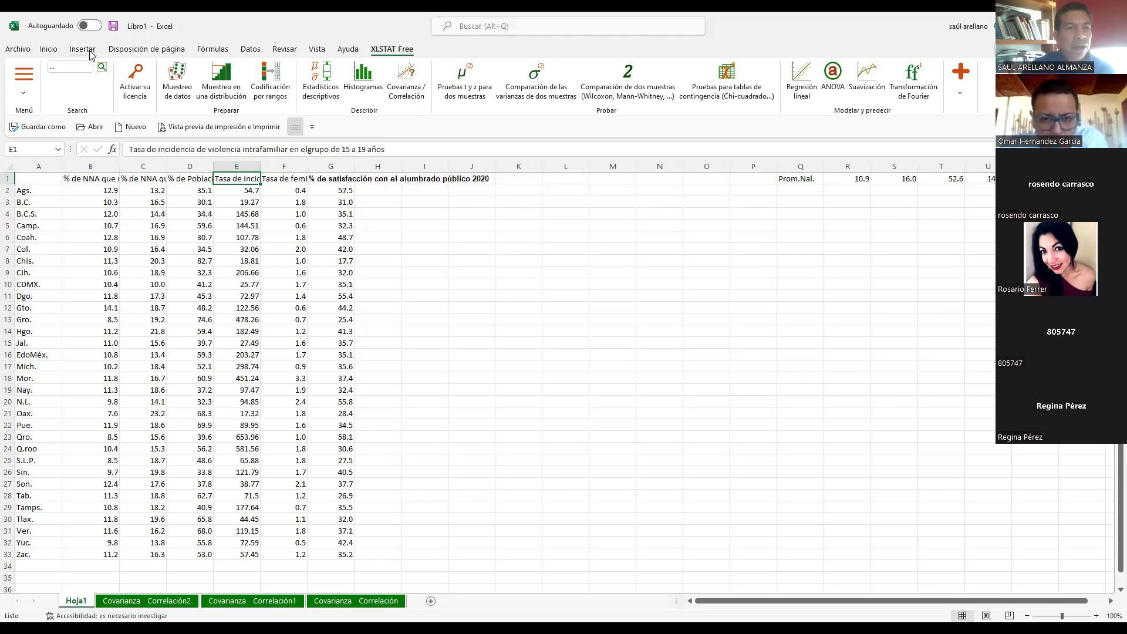
Run an XLSTAT Pearson correlation on Hoja1 B1:D33, covering three indicators and excluding the state names, with variable labels enabled.
click(411, 92)
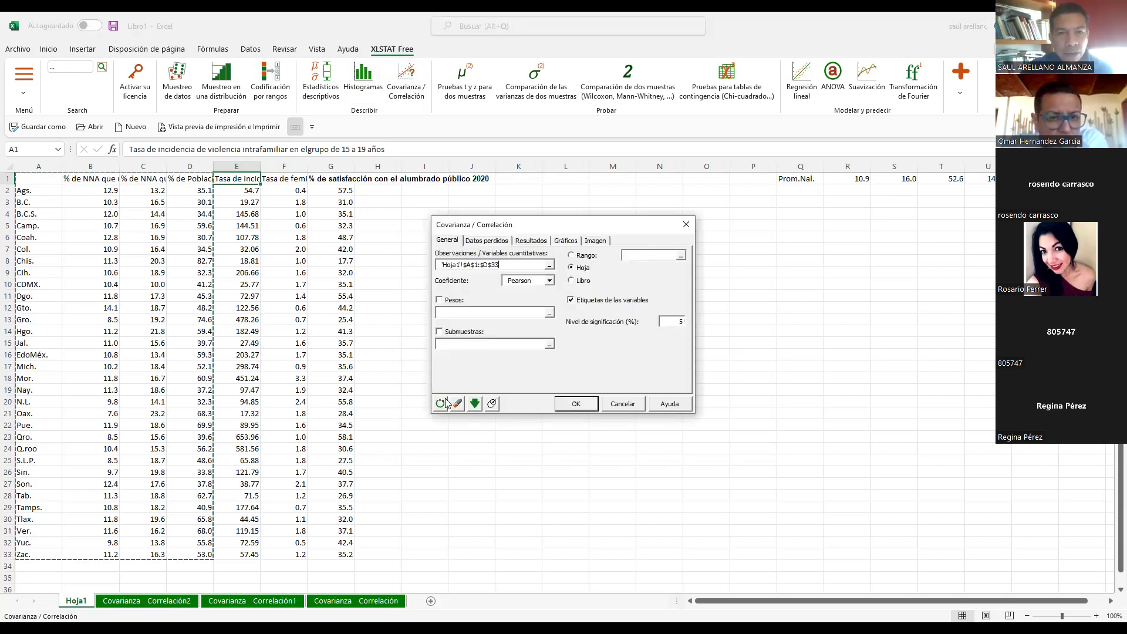
click(89, 174)
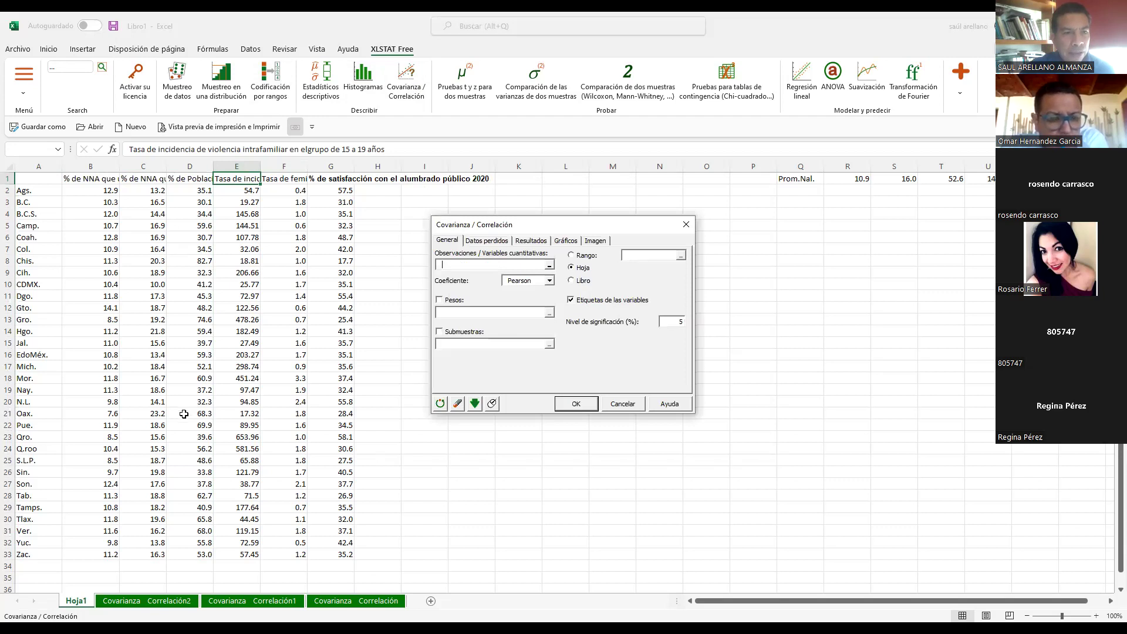
drag(90, 175, 197, 552)
click(576, 404)
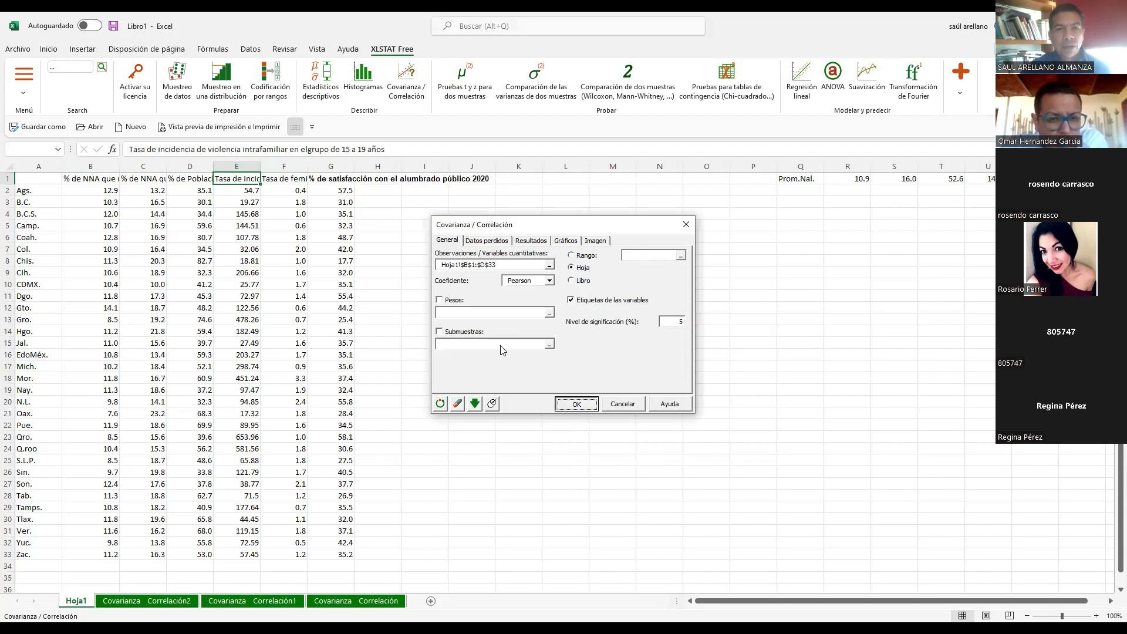
click(547, 371)
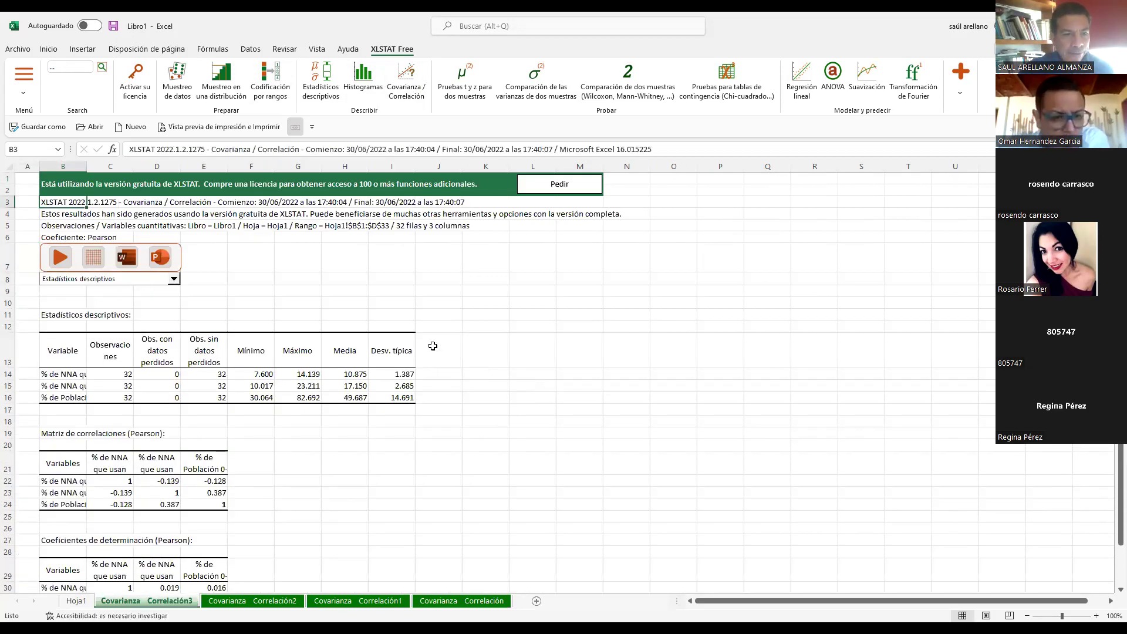
Examine the Pearson correlation matrix for internet use, computer use and child poverty, comparing each pair of variables.
scroll(312, 428, down, 1)
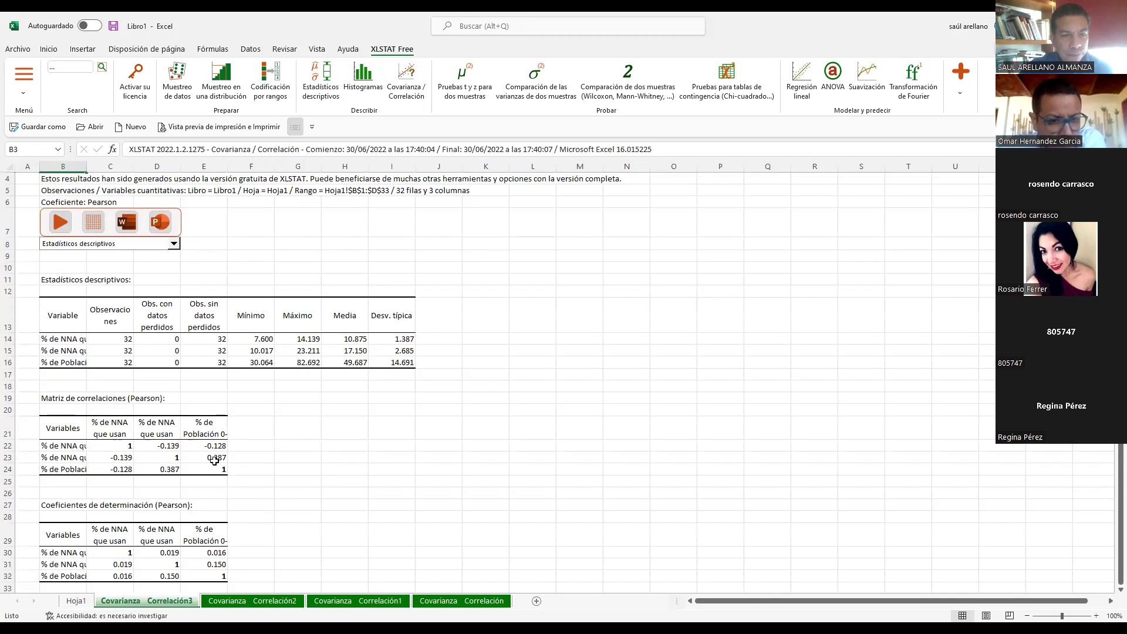
click(215, 458)
click(173, 469)
click(206, 456)
click(157, 468)
click(214, 458)
click(170, 469)
click(213, 456)
click(216, 446)
Check the Pearson coefficients of determination for the three variable pairs.
scroll(177, 463, down, 2)
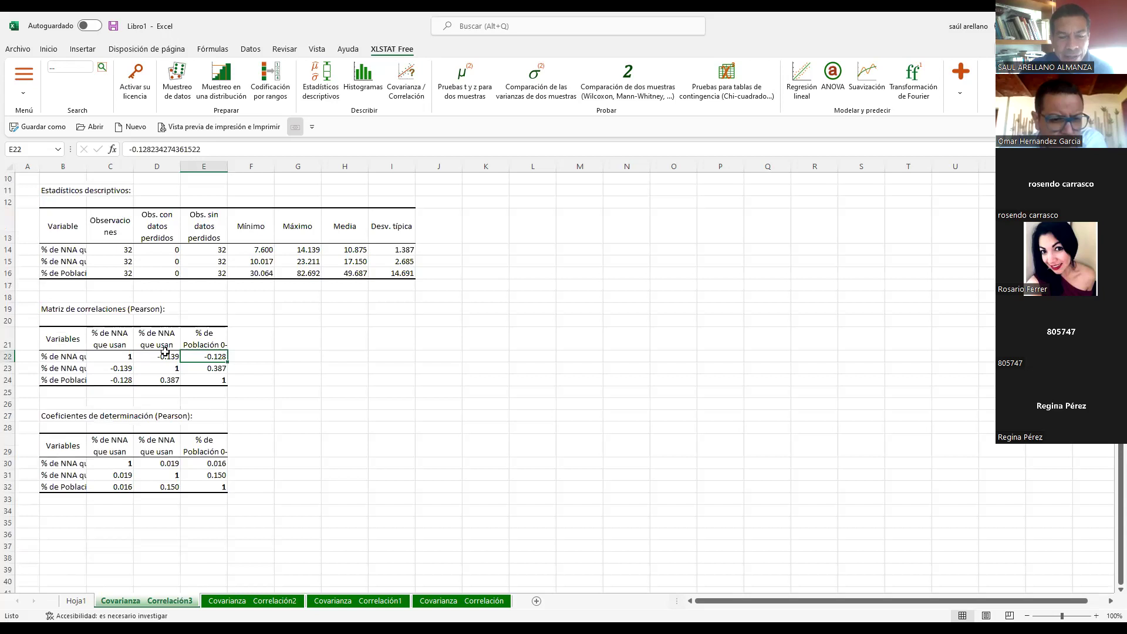
click(154, 485)
click(120, 486)
click(120, 475)
click(209, 466)
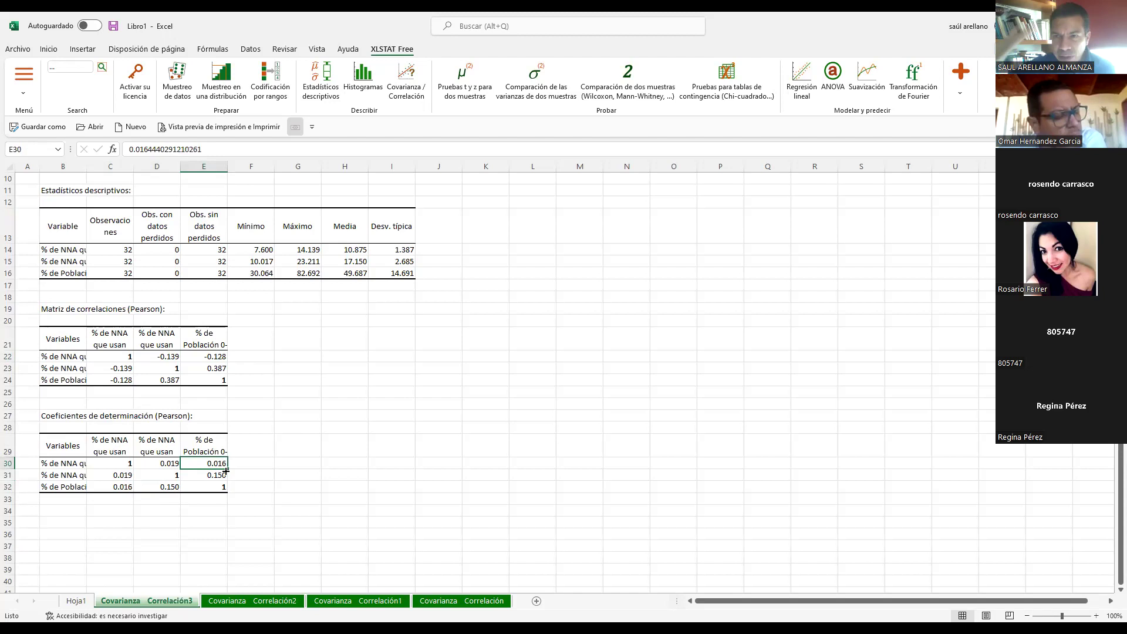
Compare the standard deviations of the three variables in I14:I16 of the descriptive statistics table.
click(424, 272)
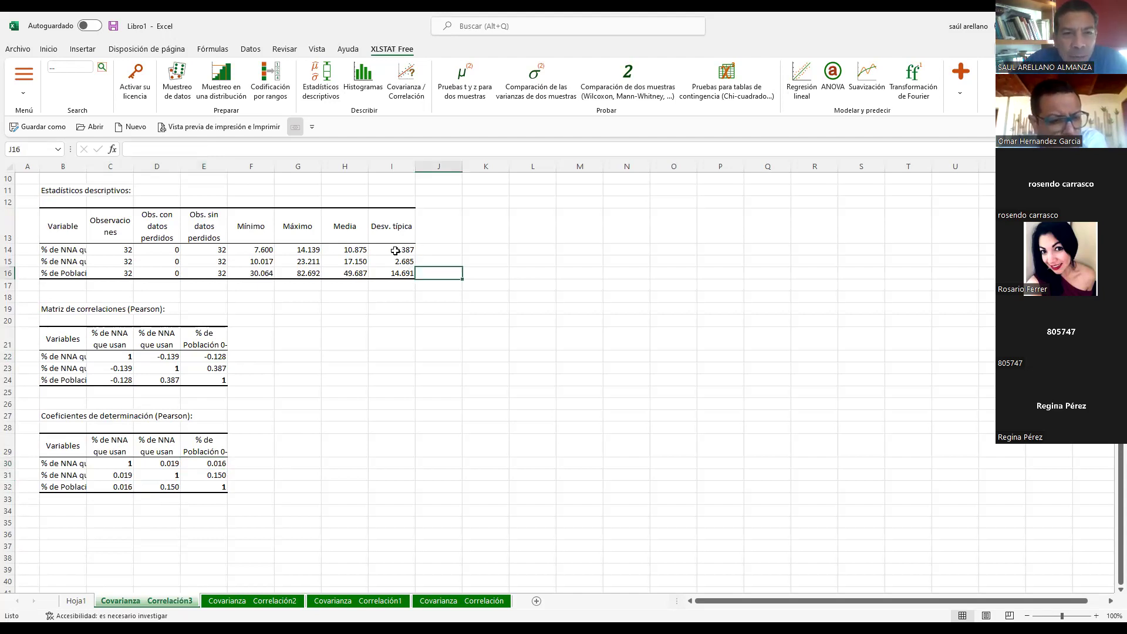
drag(396, 250, 401, 272)
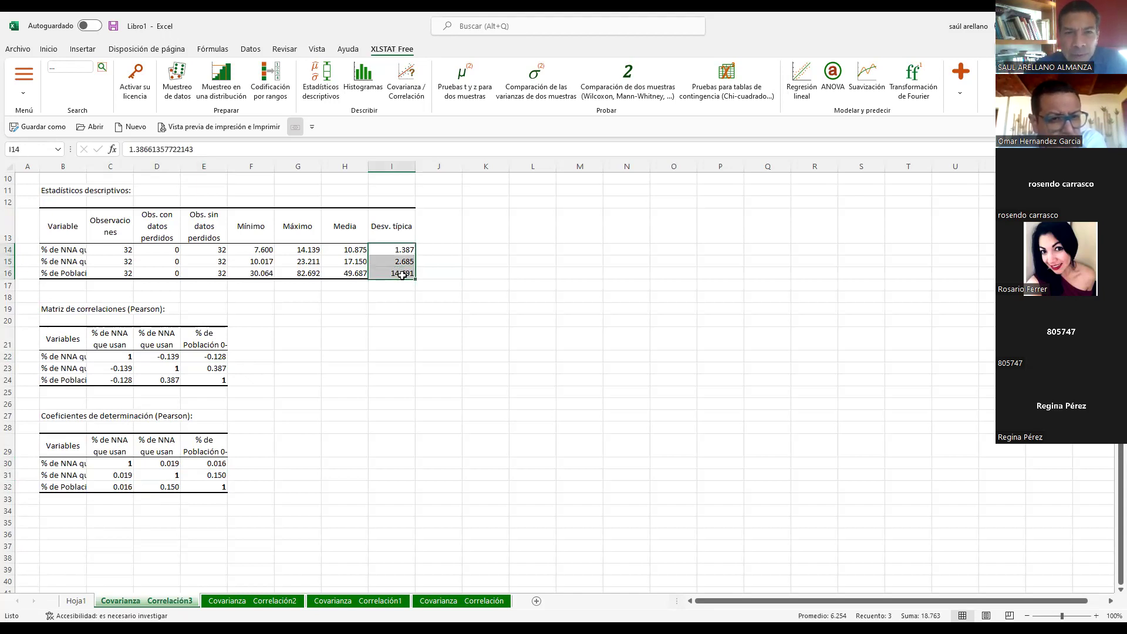
click(405, 247)
click(400, 272)
drag(401, 251, 402, 271)
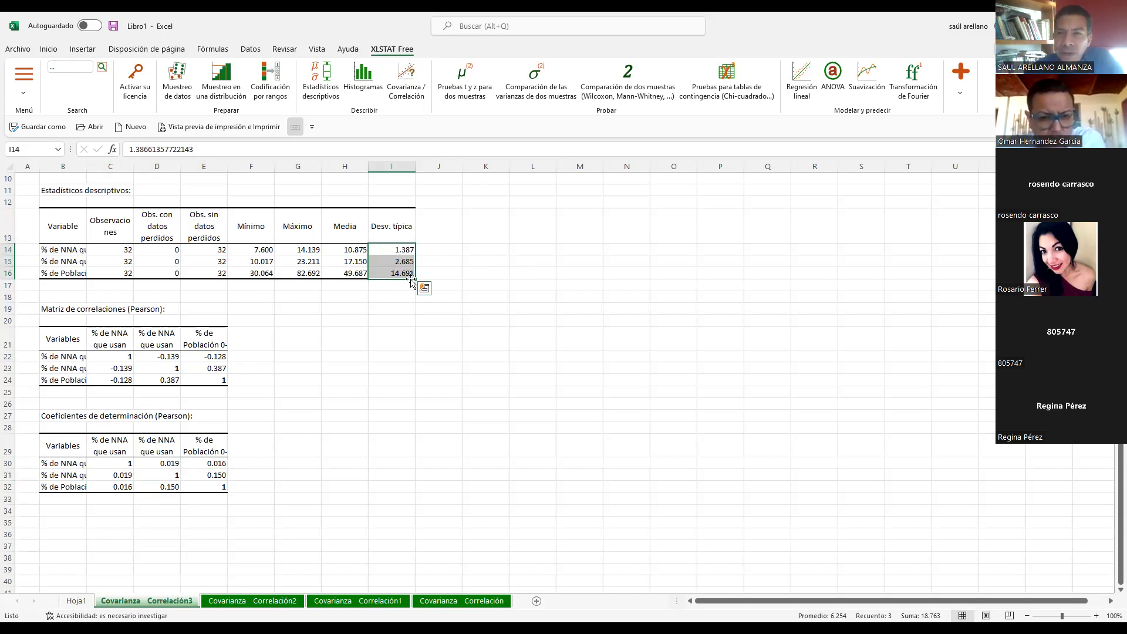
drag(397, 251, 455, 295)
click(474, 274)
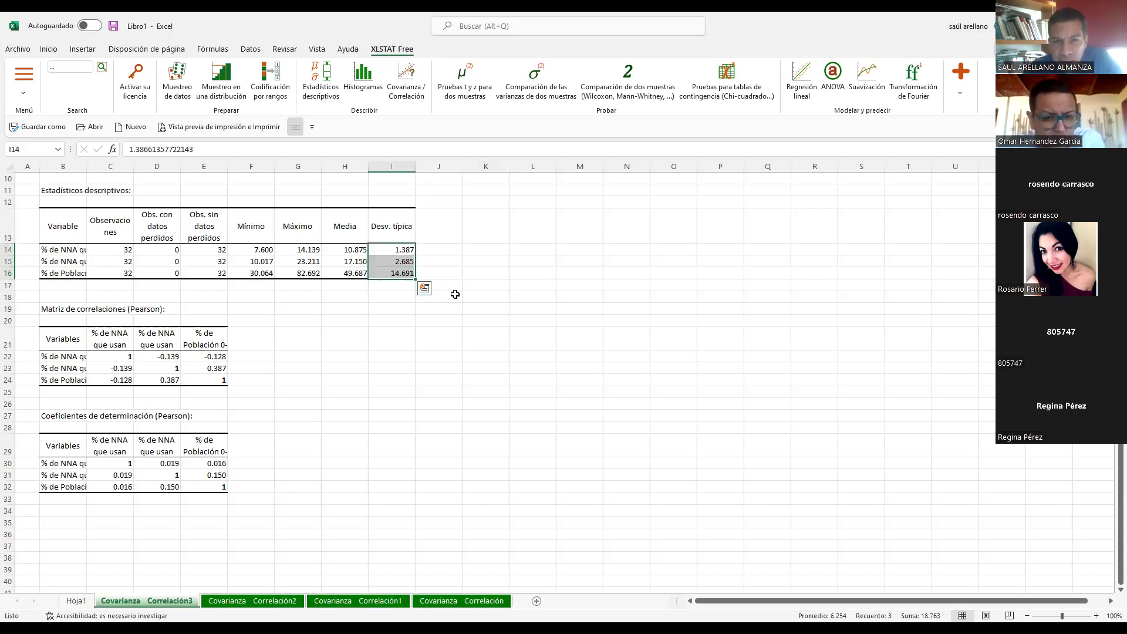
click(454, 294)
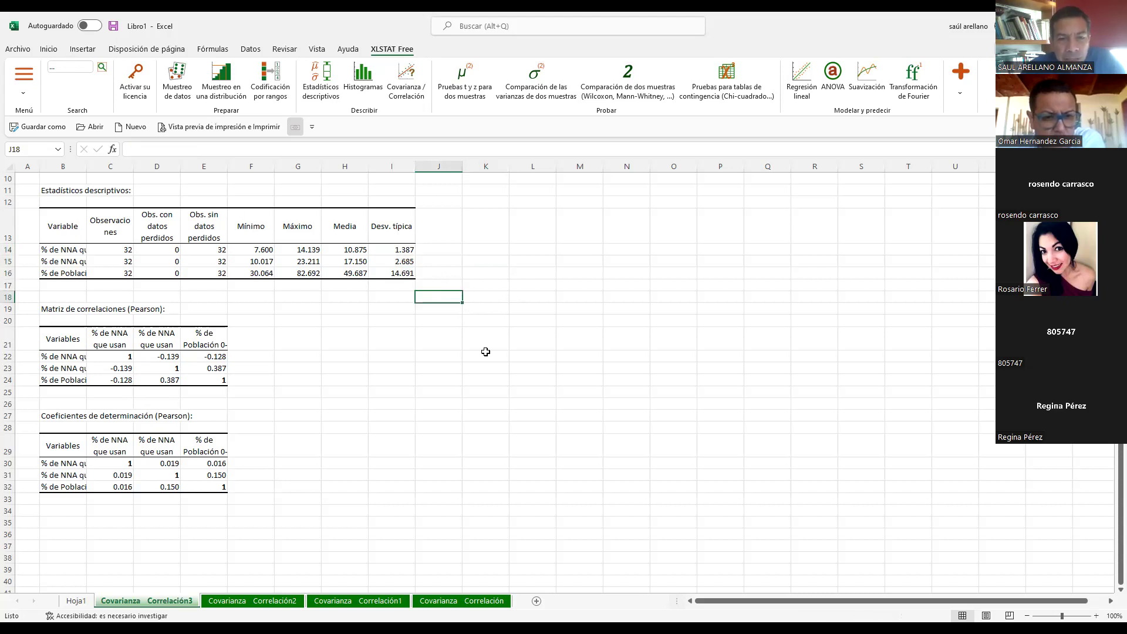
key(Right)
key(Right)
key(Down)
key(Down)
key(Down)
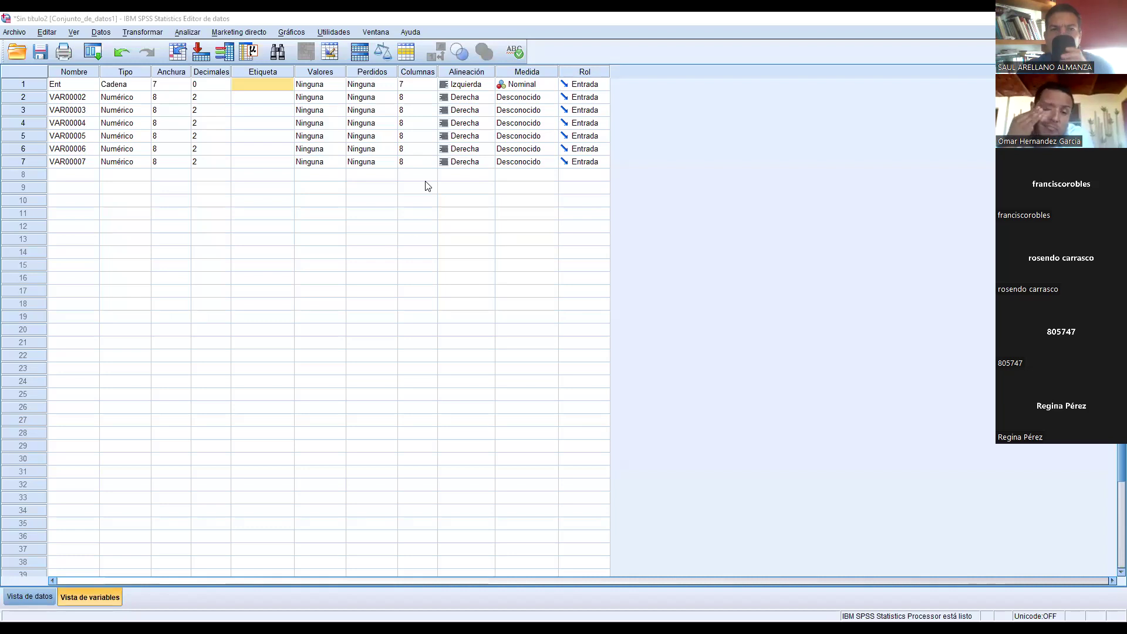
Switch to the SPSS data set and label the variable Ent as "Entidad".
click(273, 87)
text(Entifdad)
key(BackSpace)
key(BackSpace)
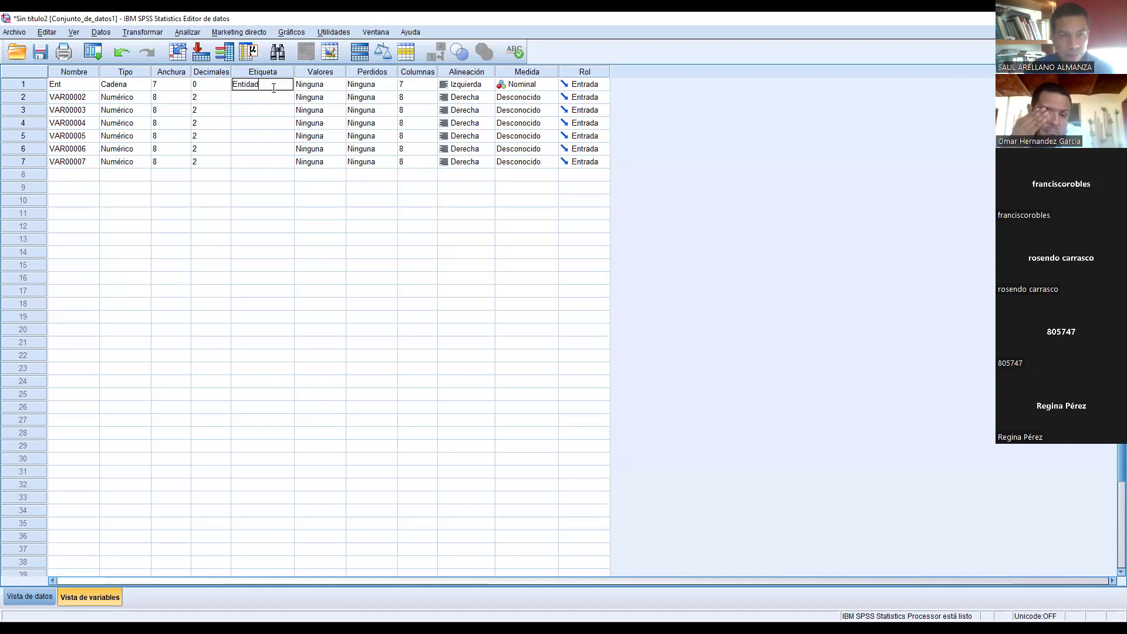
Check the data columns, rename variable VAR00002 as UInter and label it "Uso de Internet".
click(30, 596)
click(123, 88)
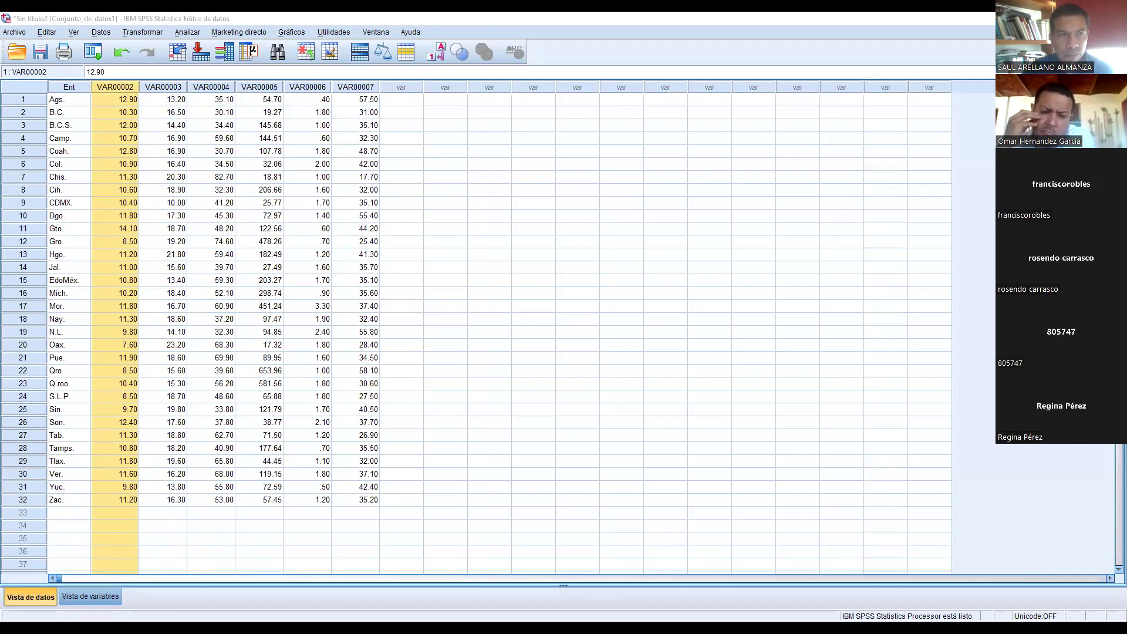
click(88, 596)
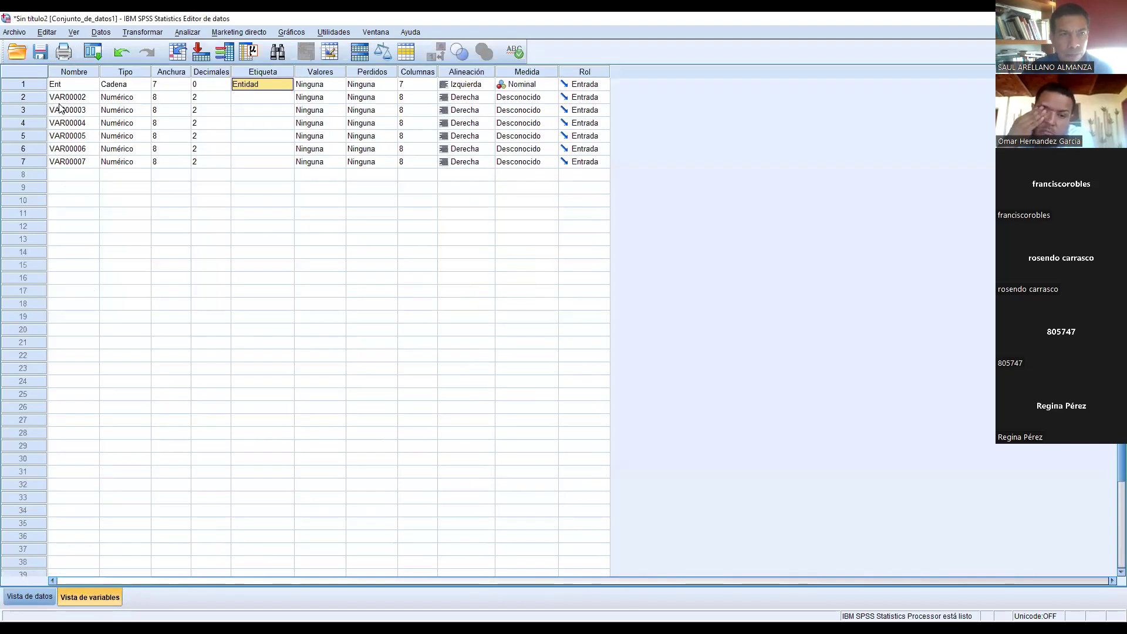
text(U)
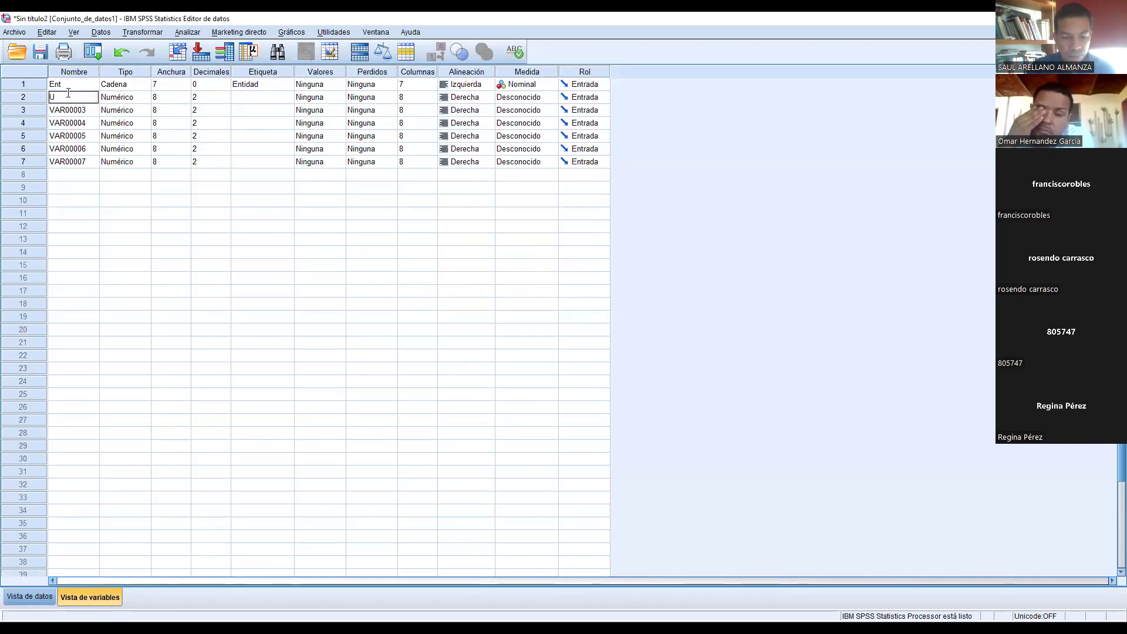
text(Inter)
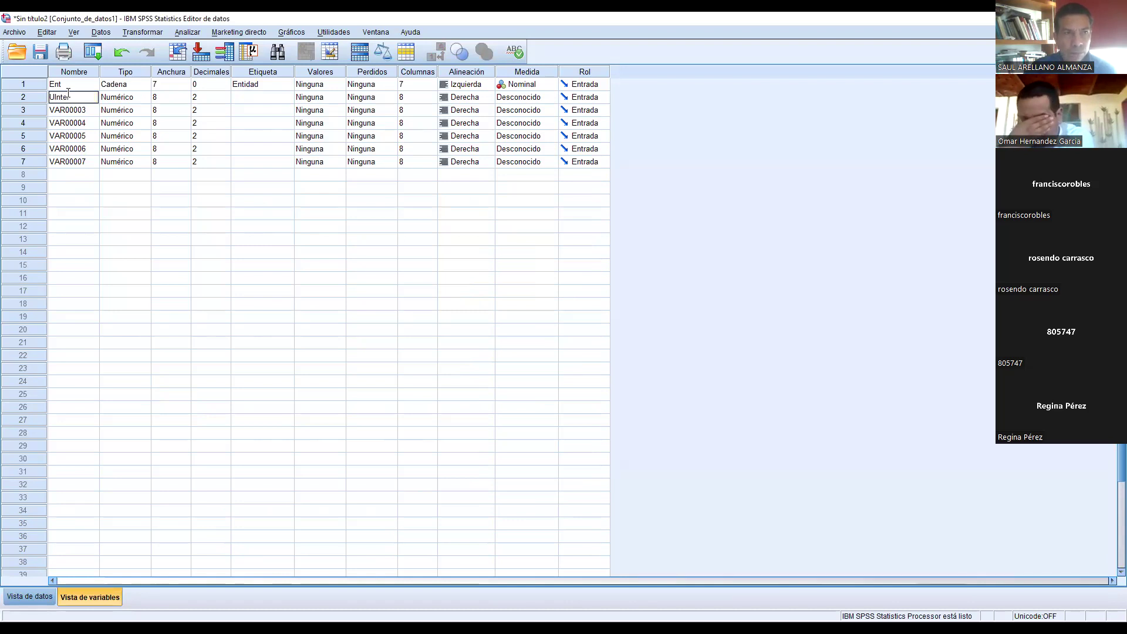
click(280, 98)
text(Uso de Internet)
Rename variable VAR00003 as UCompu and label it "Uso de computadora".
click(82, 112)
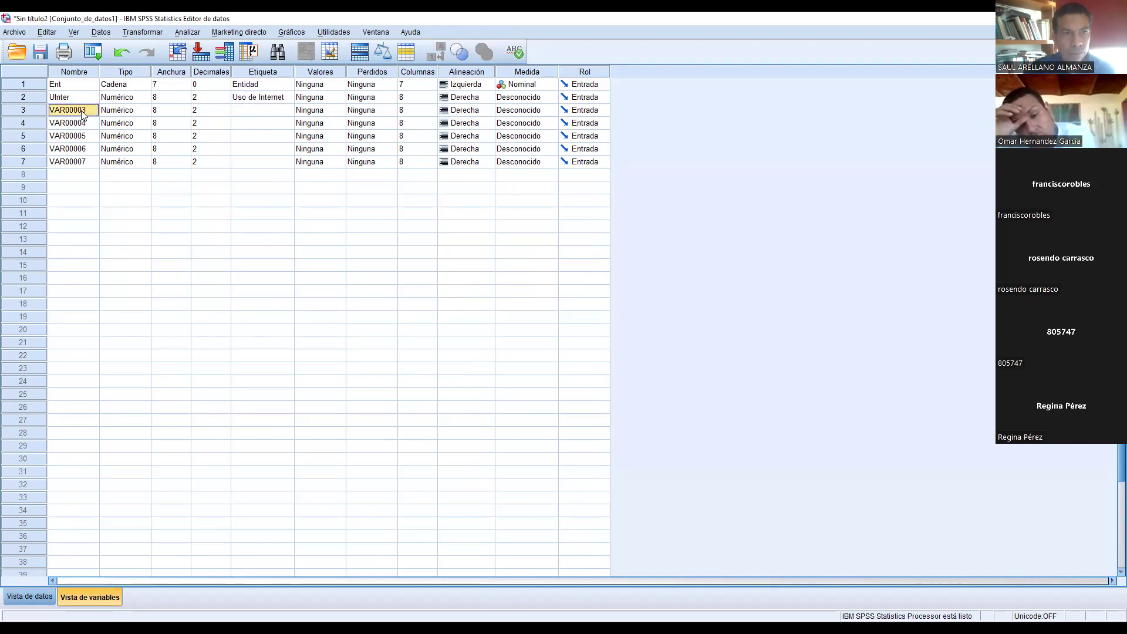
text(UCompu)
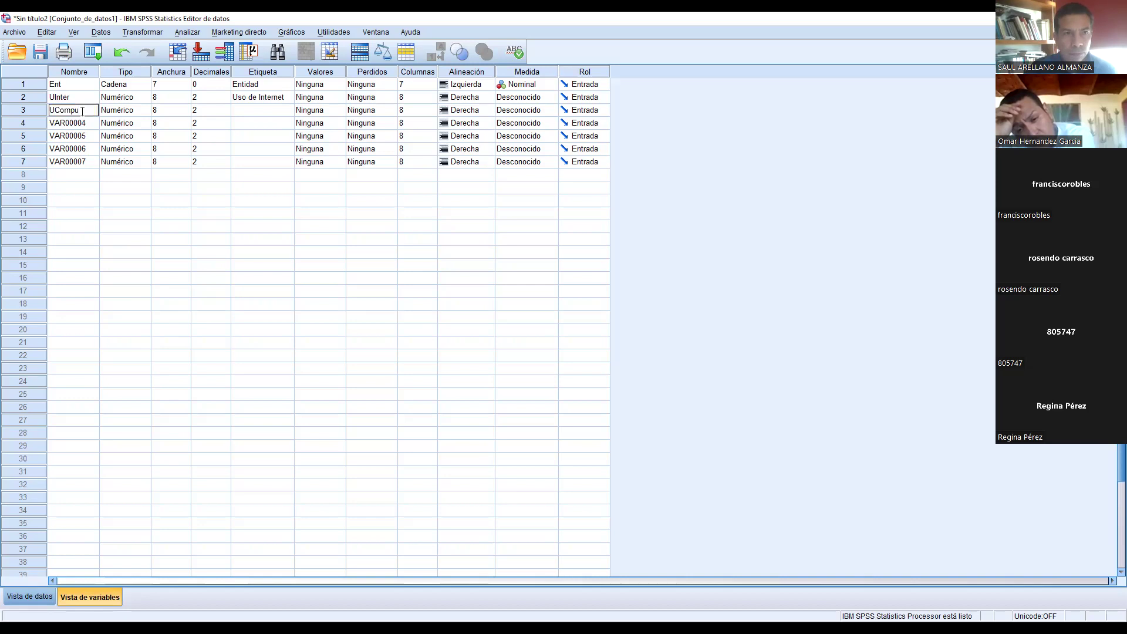
click(269, 101)
click(266, 113)
text(Uso de computadora)
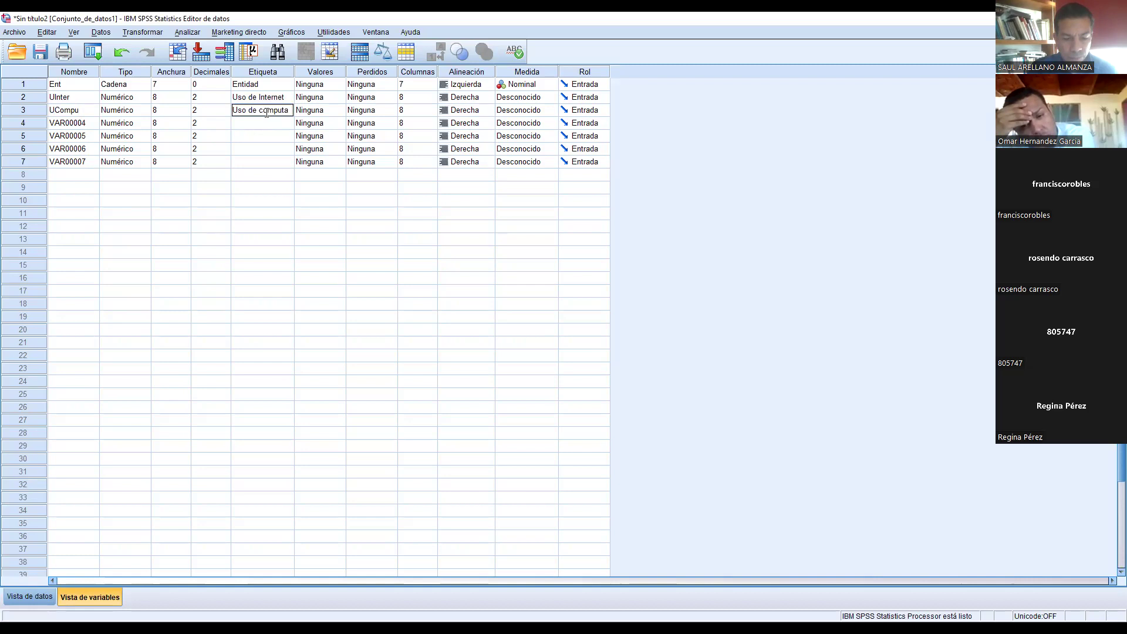
Widen the label column and set the measurement level of UInter and UCompu to Escala.
drag(294, 72, 378, 73)
click(610, 98)
click(613, 108)
click(615, 112)
click(606, 123)
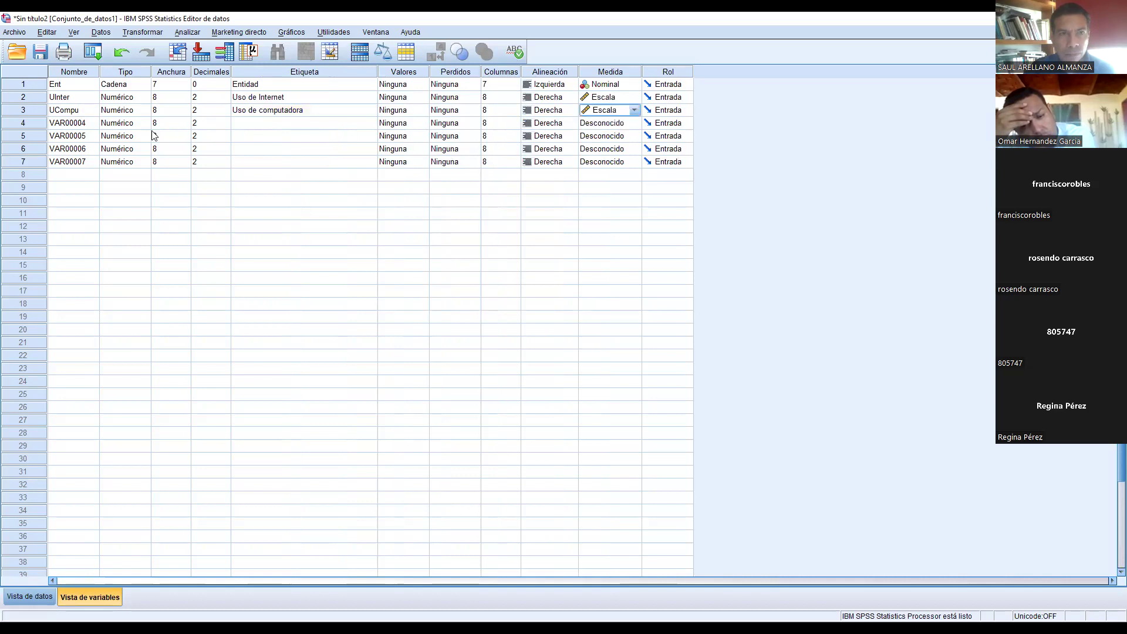
Rename variable VAR00004 as Pobre and label it "Menores de 17 pobres".
click(89, 128)
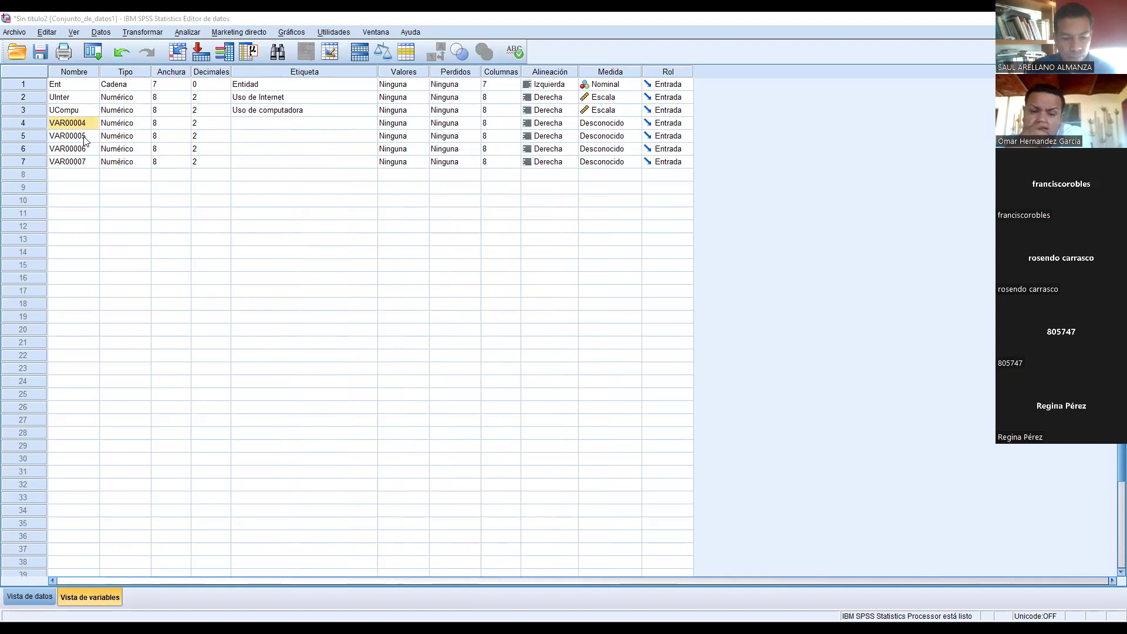
text(Pobre)
click(290, 124)
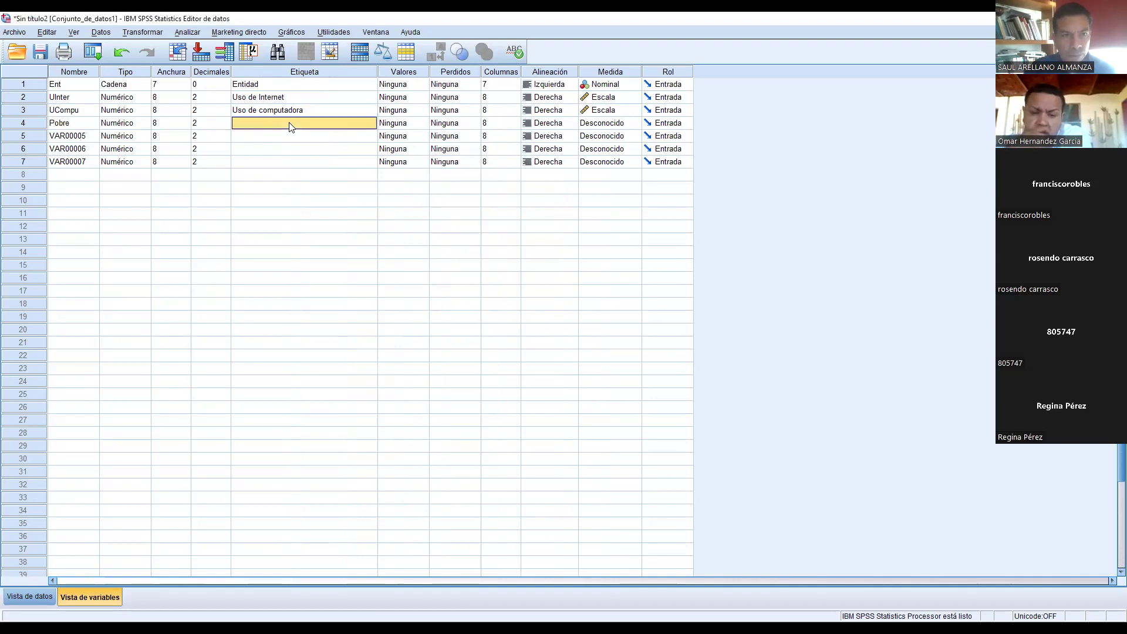
text(Menores de)
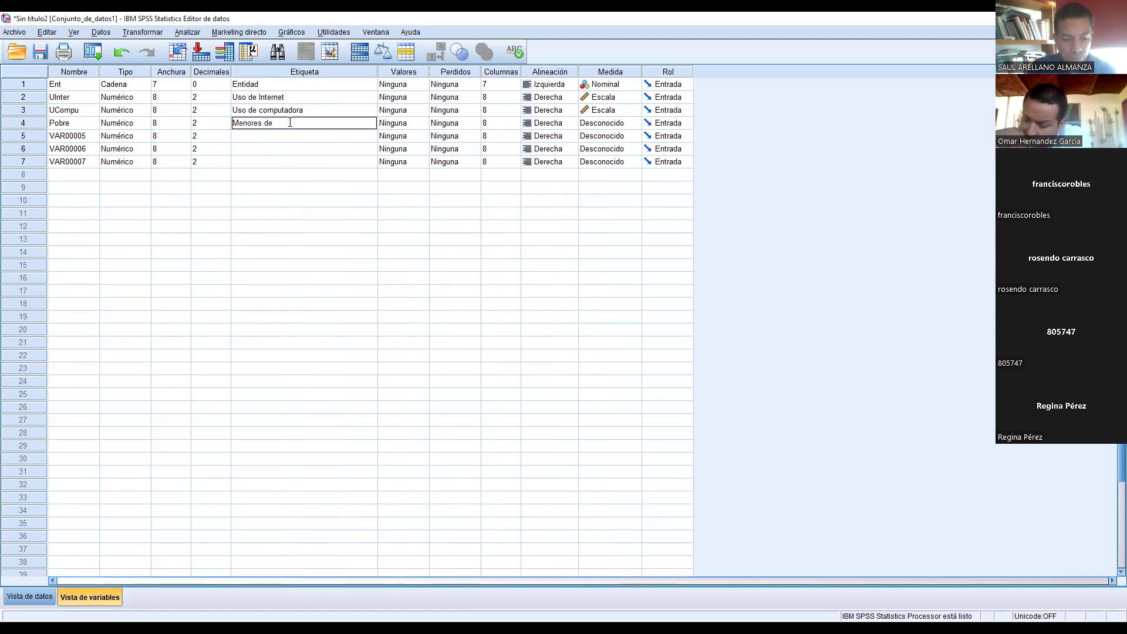
text( 17 pobres)
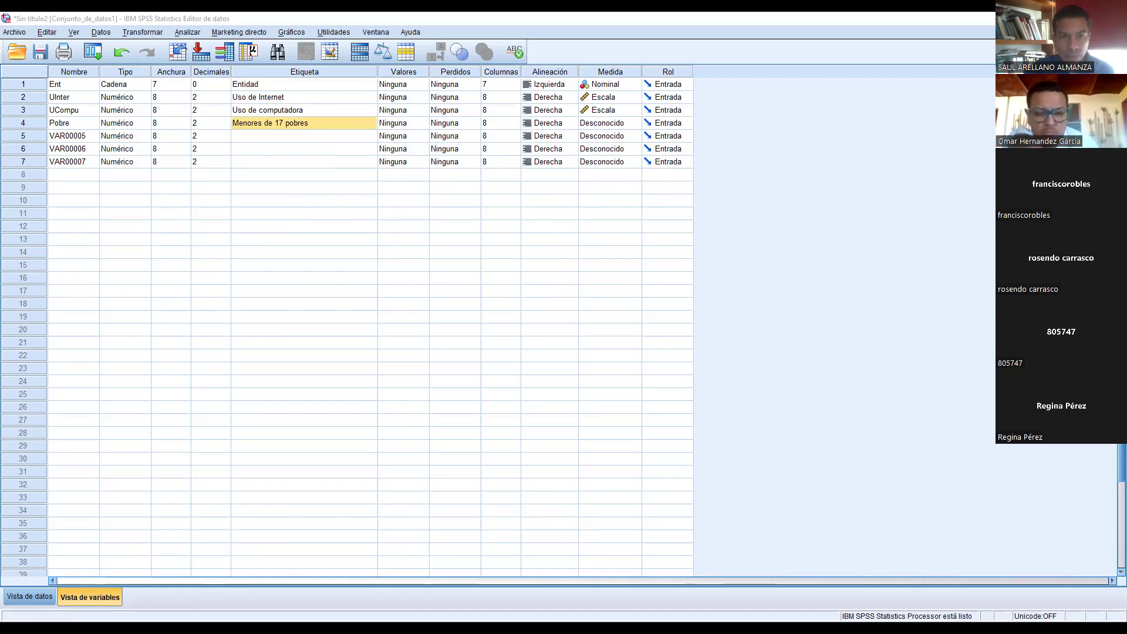
Rename variable VAR00005 as InciViolIntra and label it "tasa de incidencia de violencia intrafamiliar".
click(68, 133)
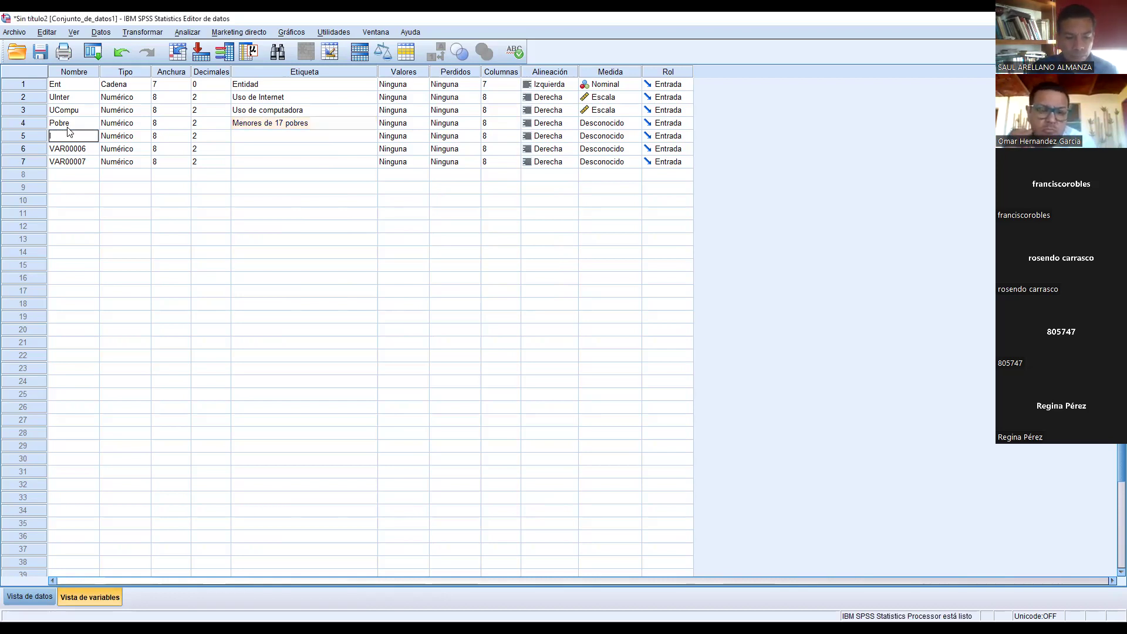
text(Incid)
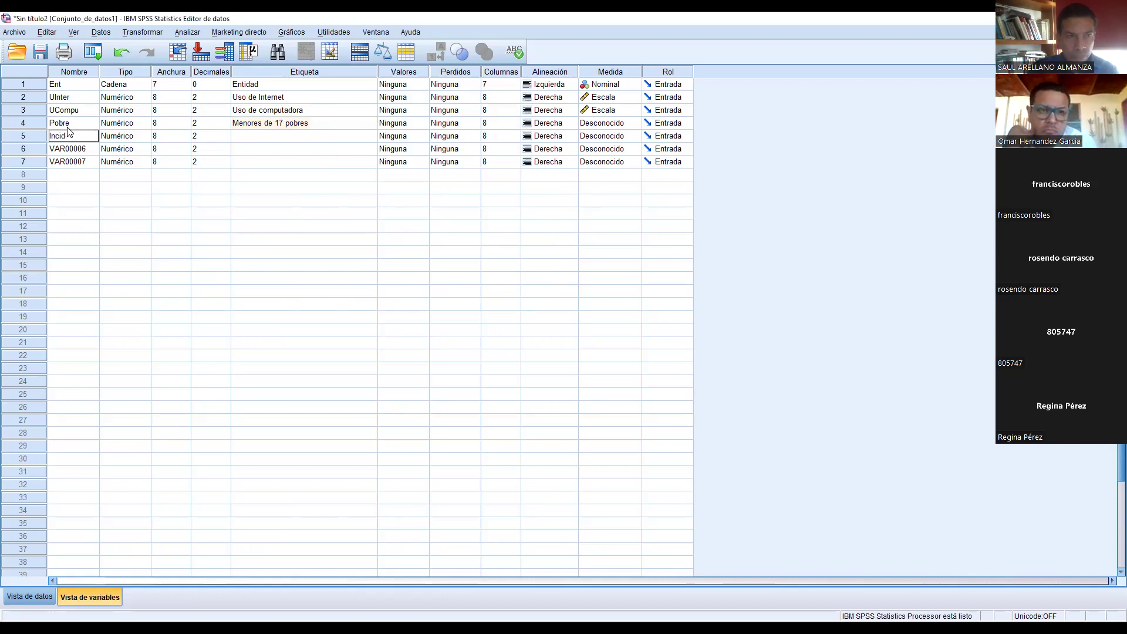
text(eViv)
text(lIntra)
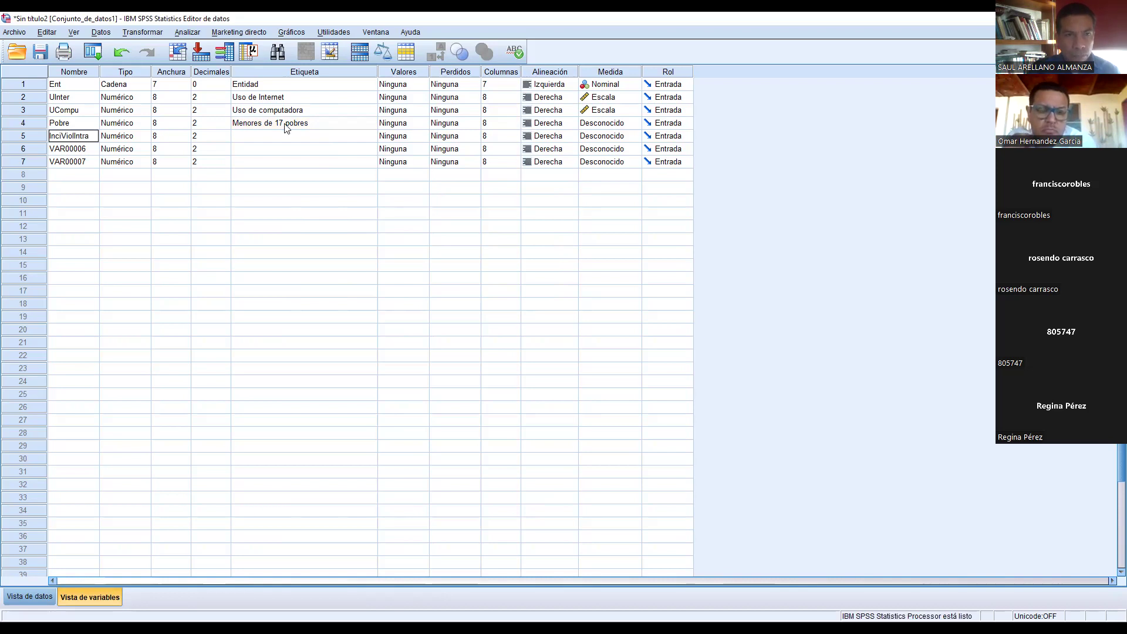
click(280, 137)
text(tasa)
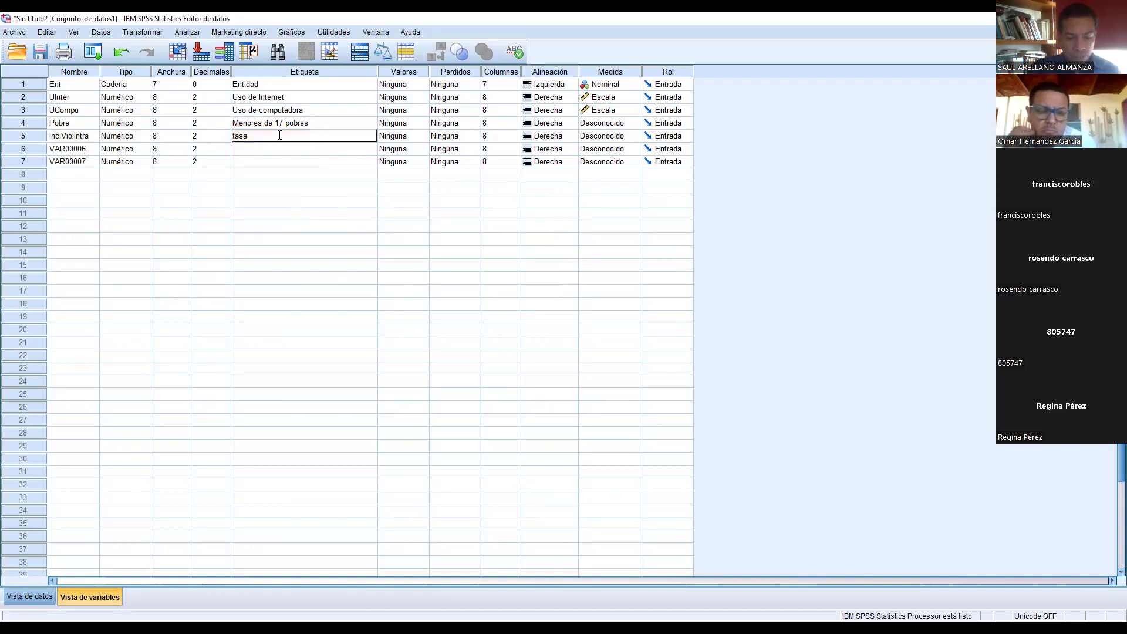
text( de incidencia de violencia in)
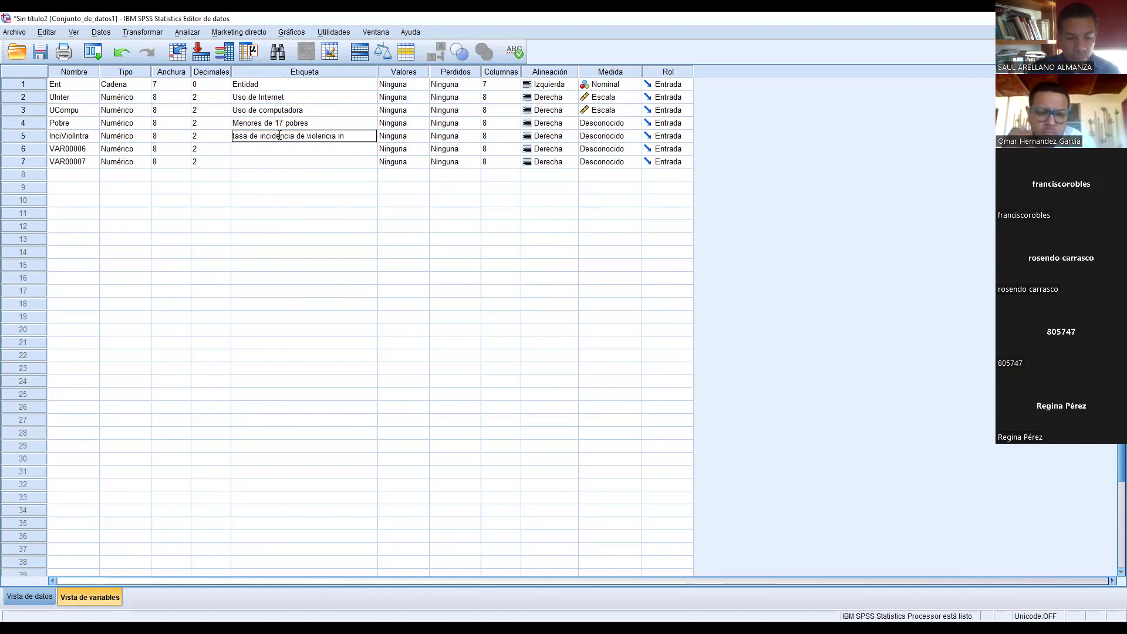
text(trafamiliar)
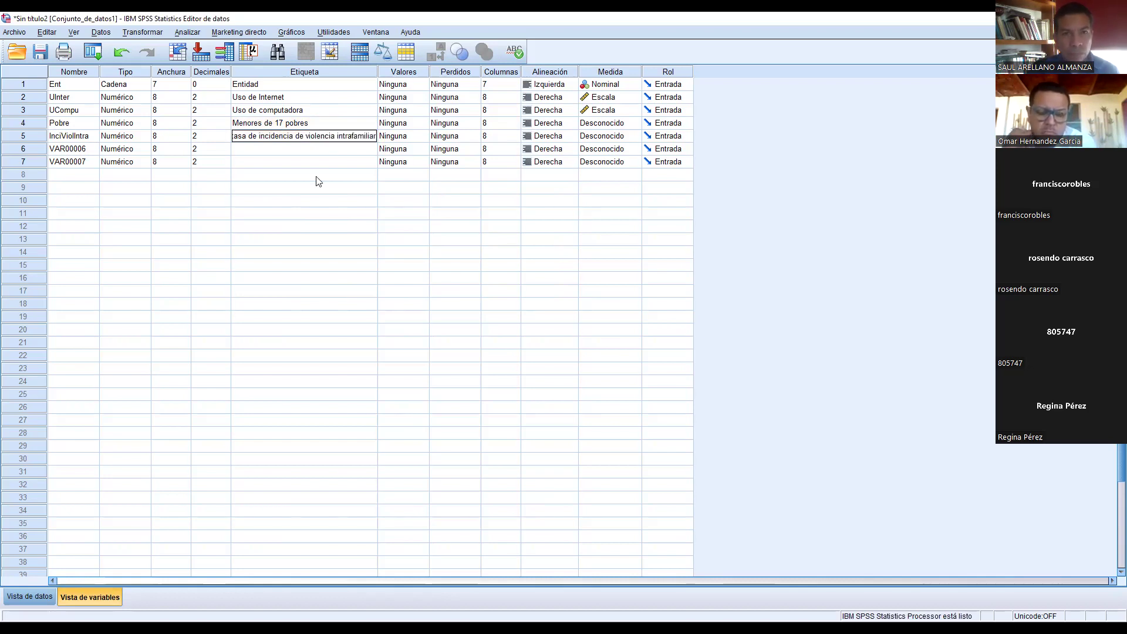
click(276, 174)
Set the measurement level of Pobre to Escala.
click(623, 123)
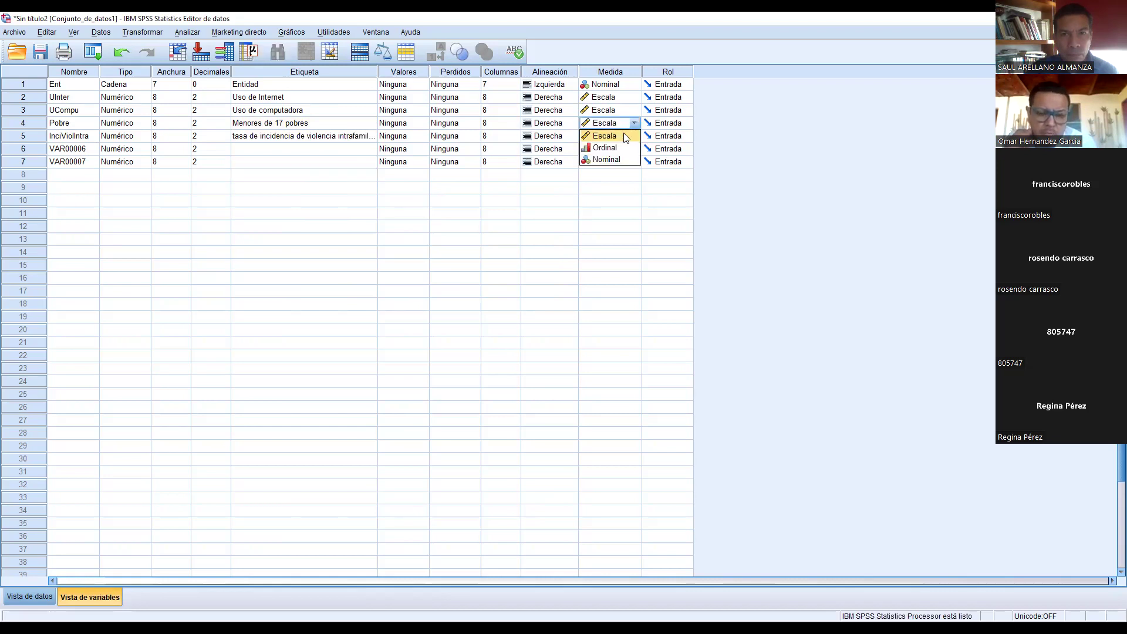
key(Escape)
Check the data columns and rename variable VAR00006 as Femin.
click(37, 592)
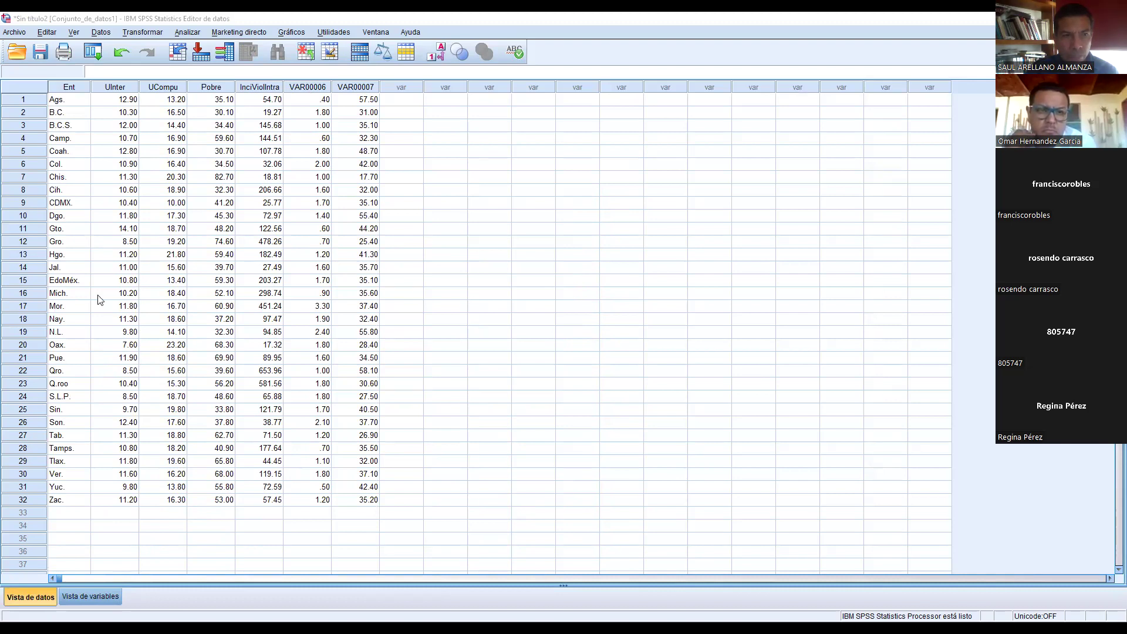
key(ctrl+t)
text(Femi)
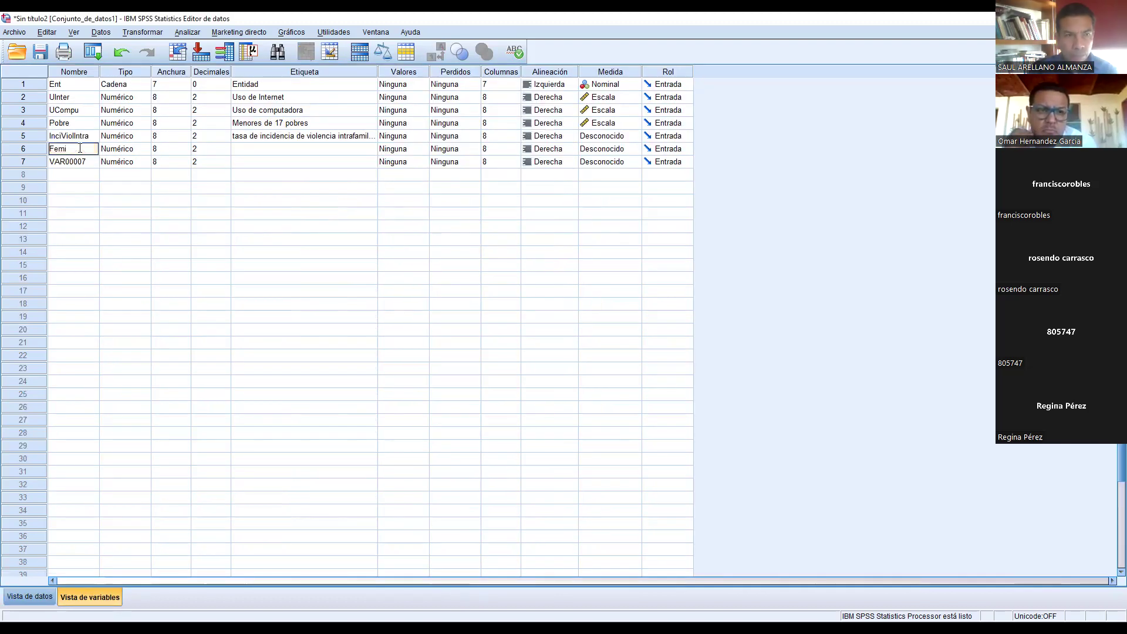
text(n)
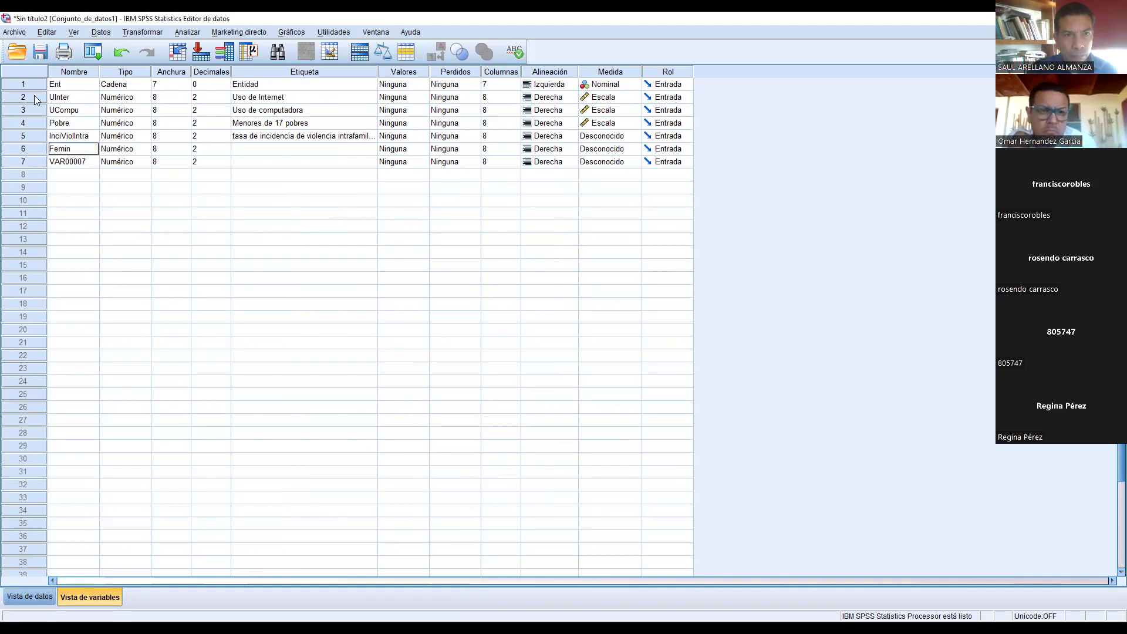
Capitalise the InciViolIntra label as "Tasa de incidencia de violencia intrafamiliar" and label Femin "Tasa de Feminicidio".
click(237, 132)
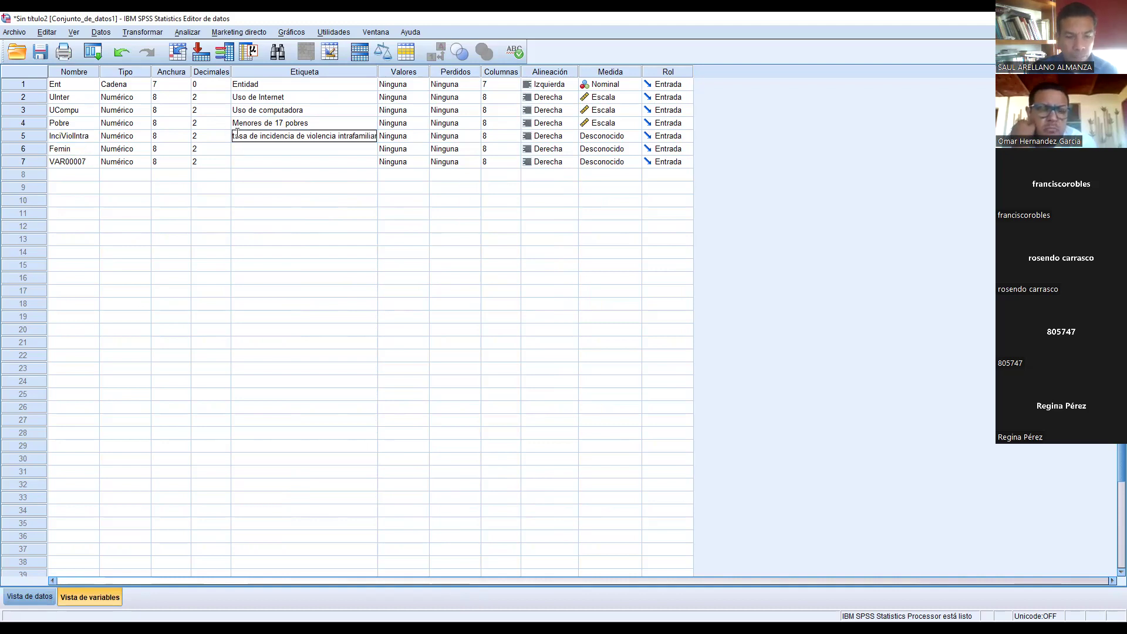
click(268, 149)
text(Ta)
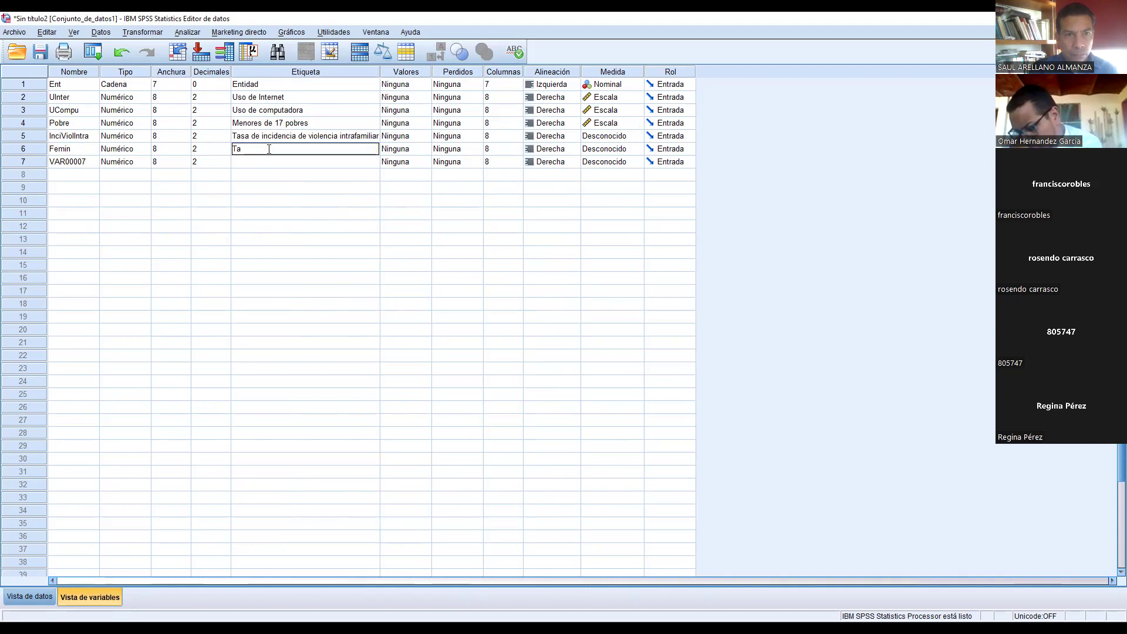
text(sa de Fem)
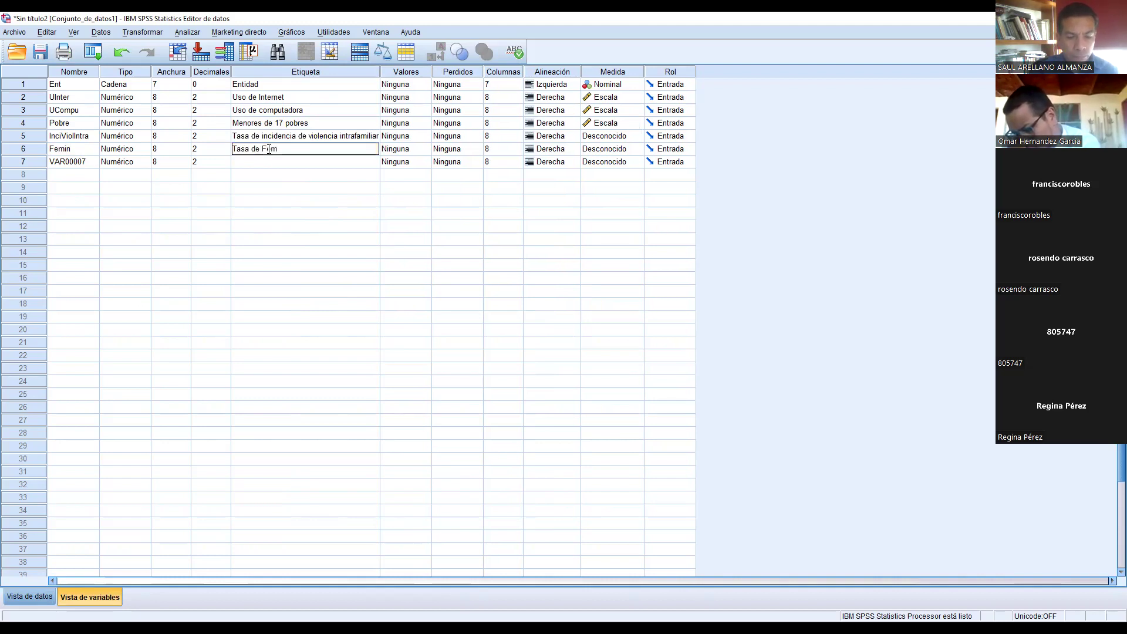
text(inicidio)
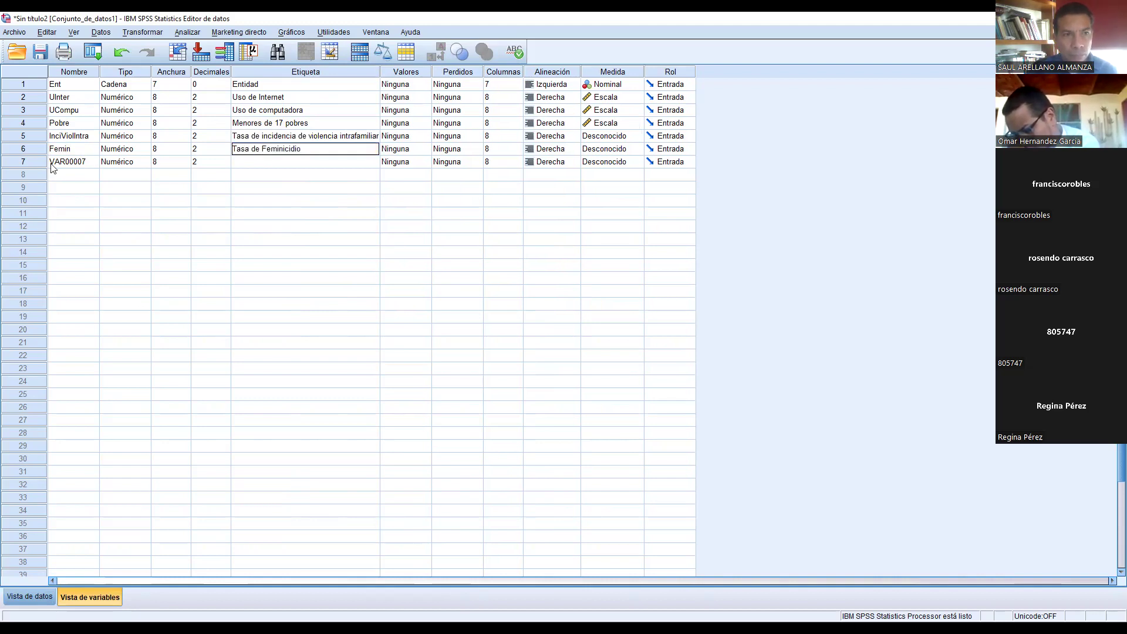
Check the last data column and rename variable VAR00007 as Alumbra.
click(30, 596)
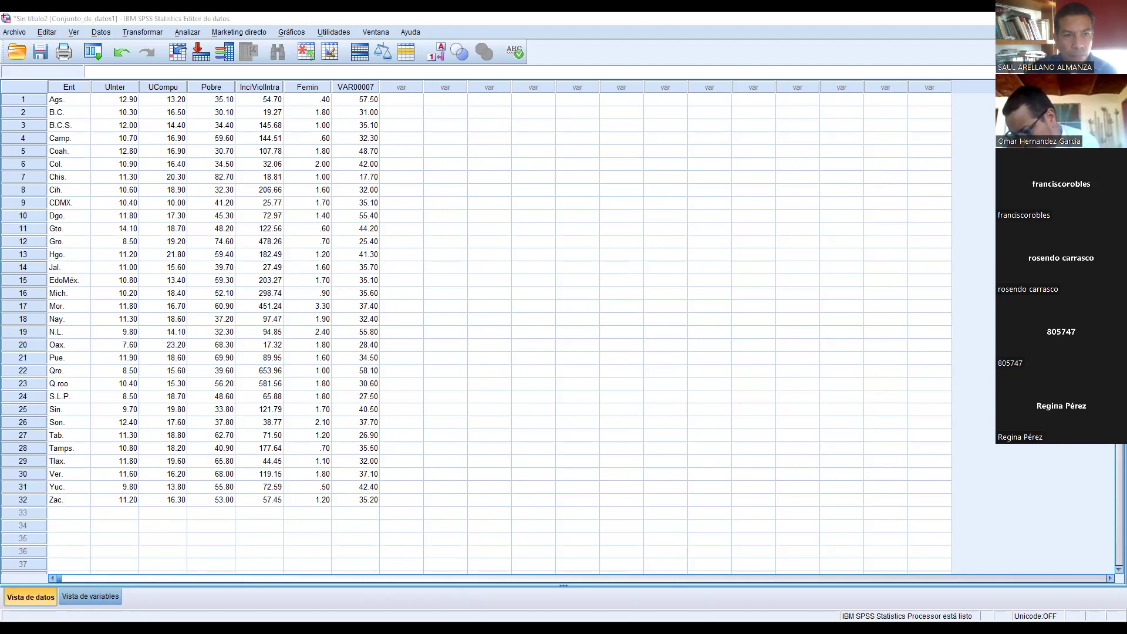
key(ctrl+t)
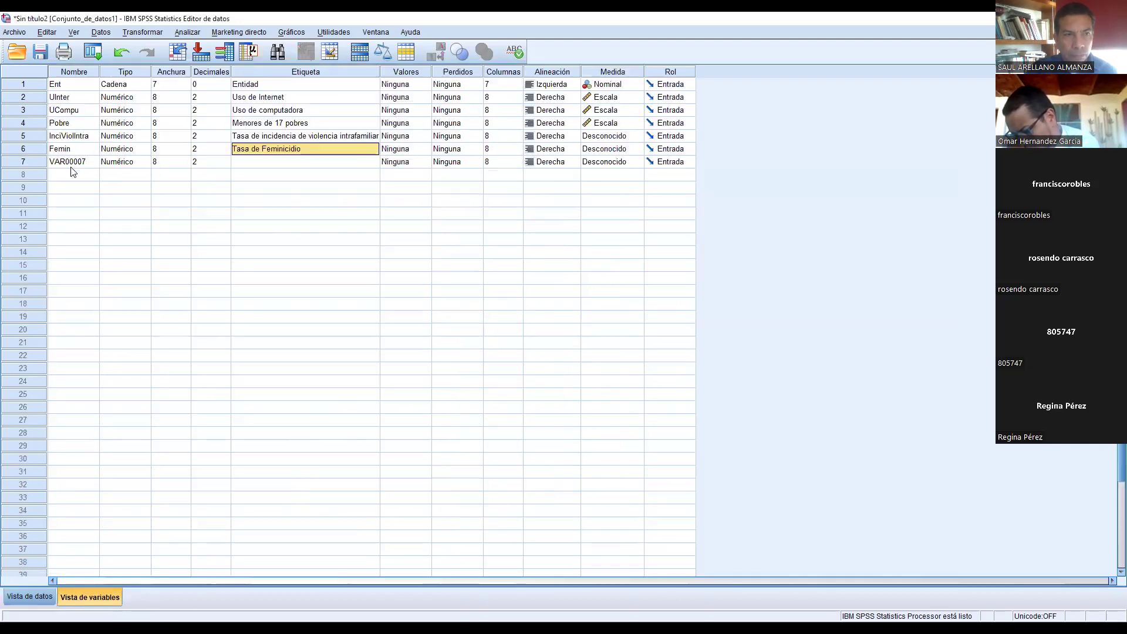
text(Alumbra)
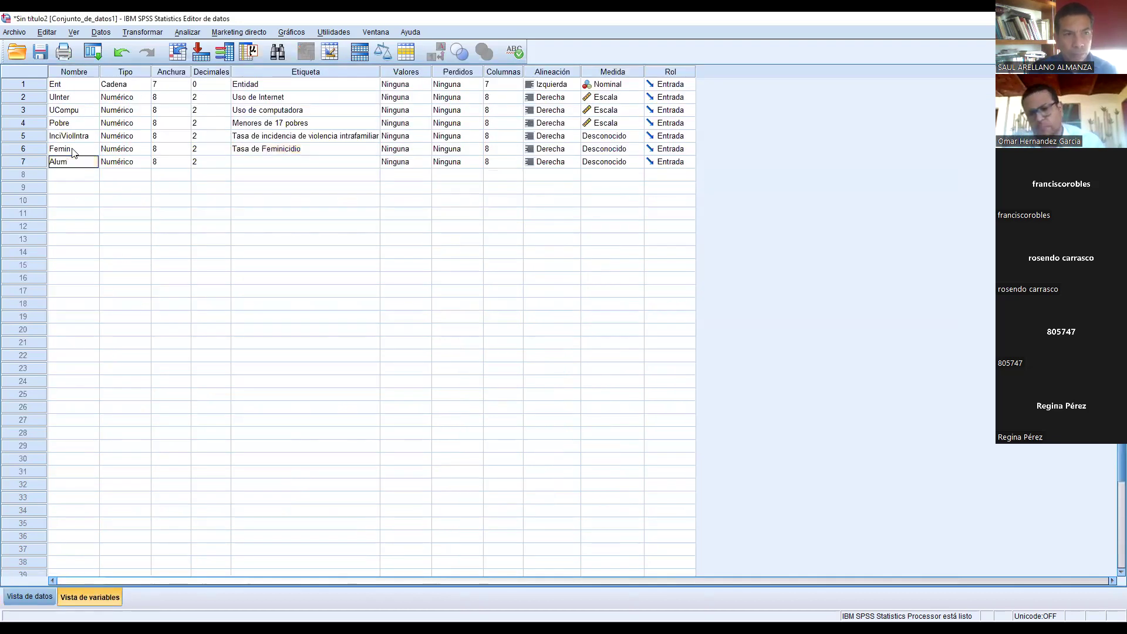
Label the Alumbra variable "Tasa de satisfacción con el alumbrado".
click(303, 163)
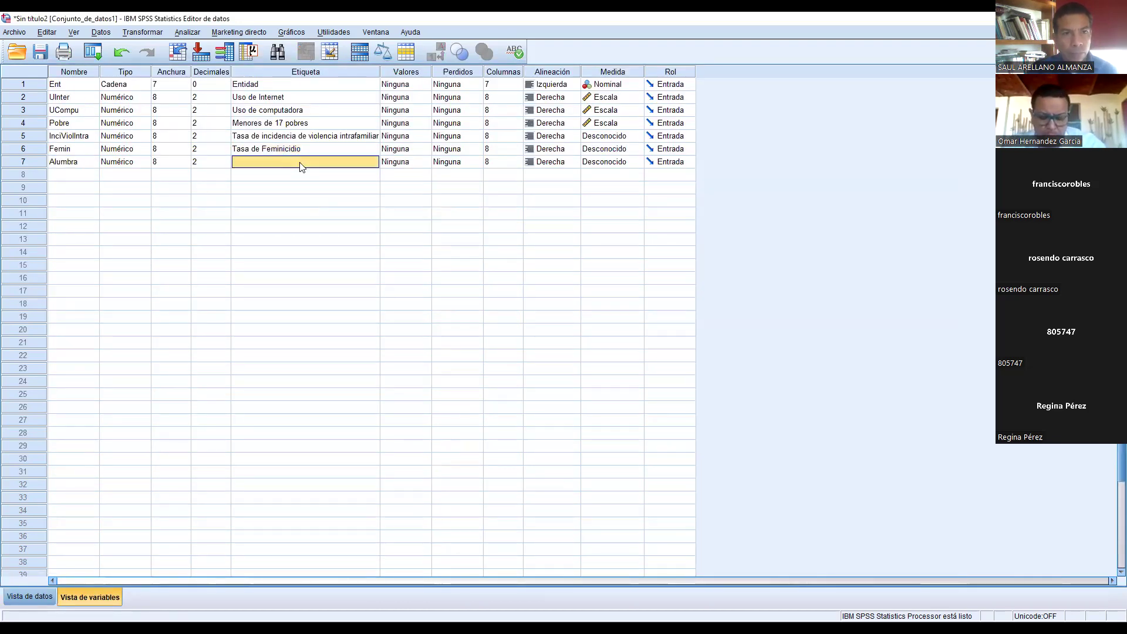
click(303, 159)
text(tasa )
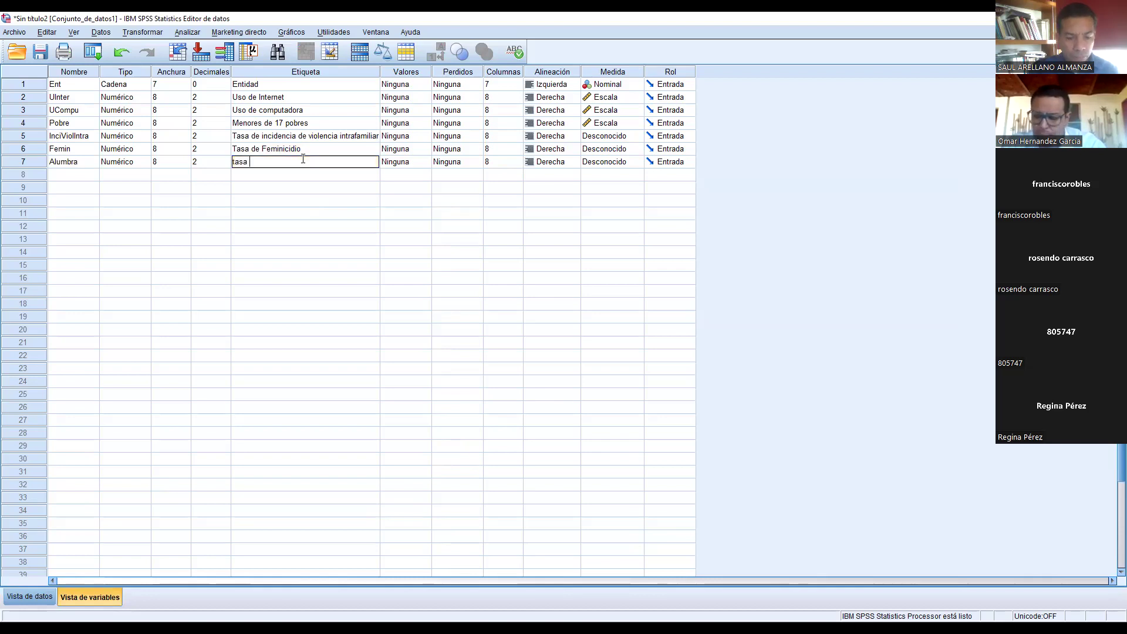
text(de satisfacción)
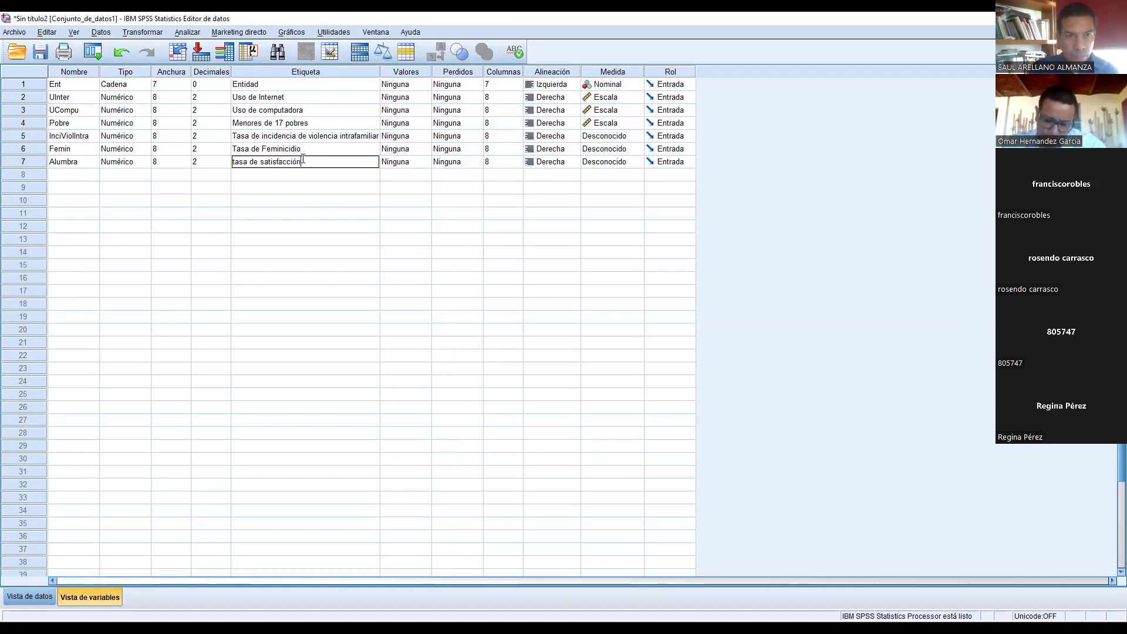
click(235, 161)
key(BackSpace)
text(T)
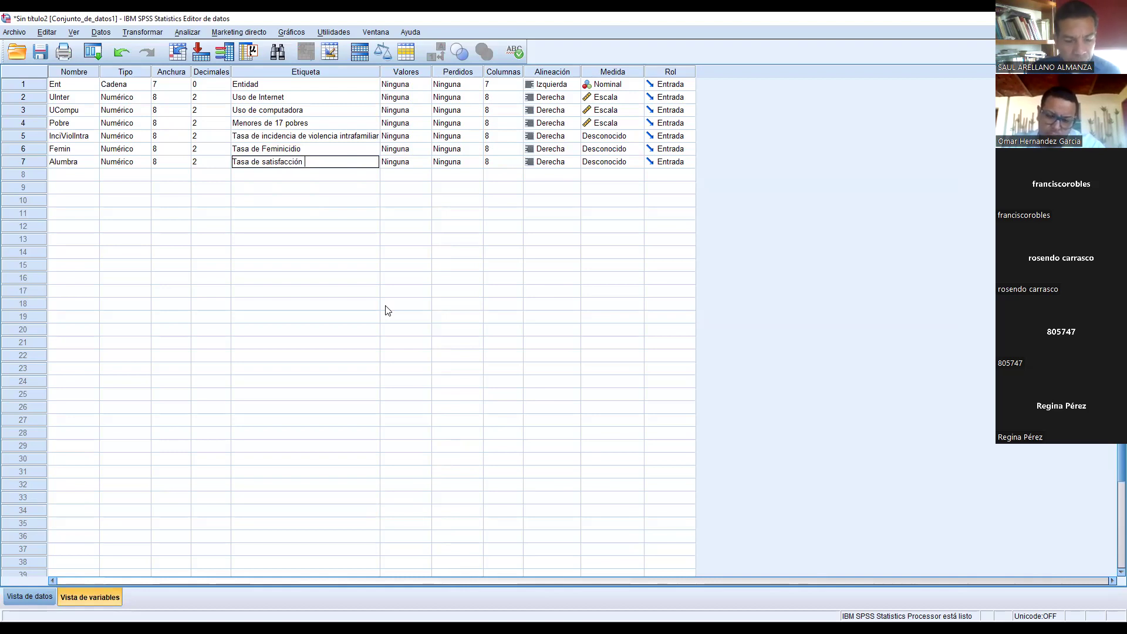
text(con el alum)
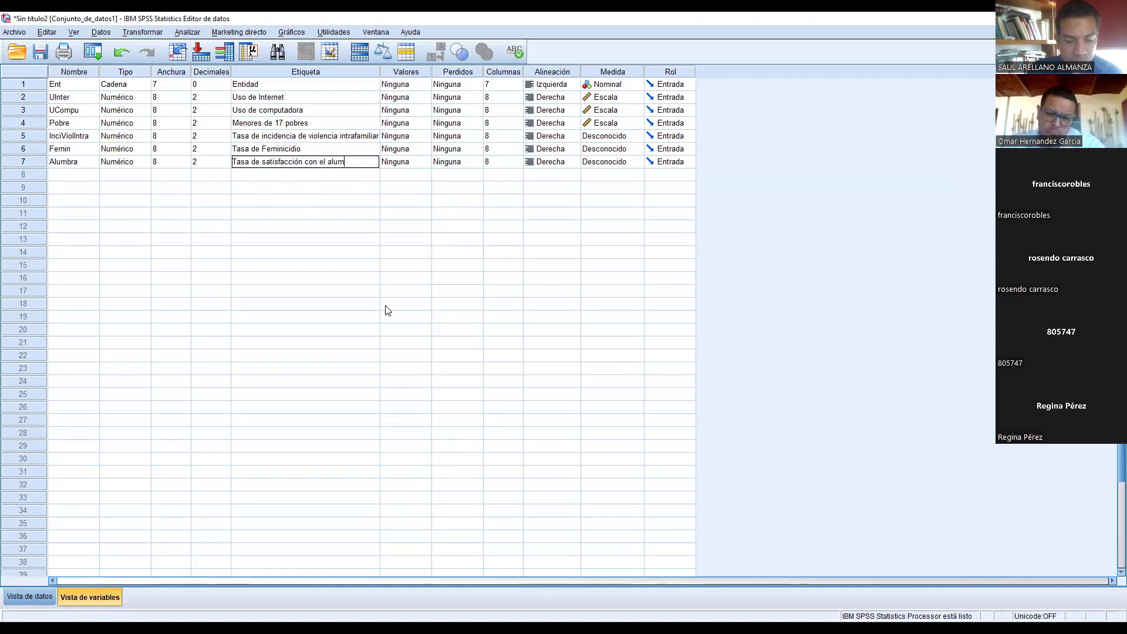
text(bro)
key(BackSpace)
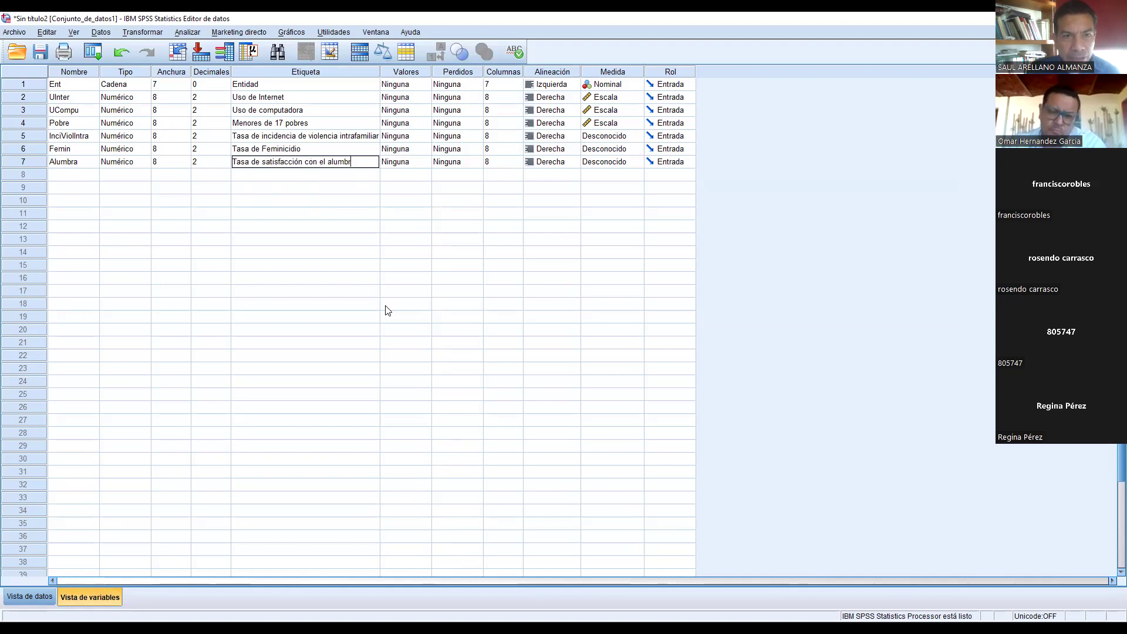
text(a)
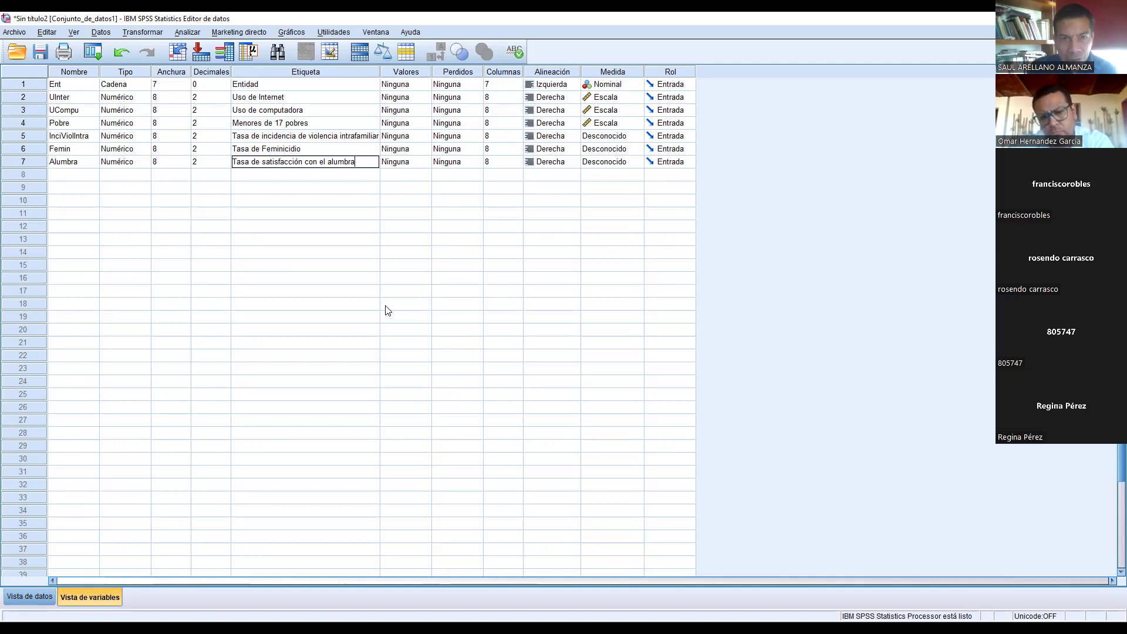
text(do)
click(449, 267)
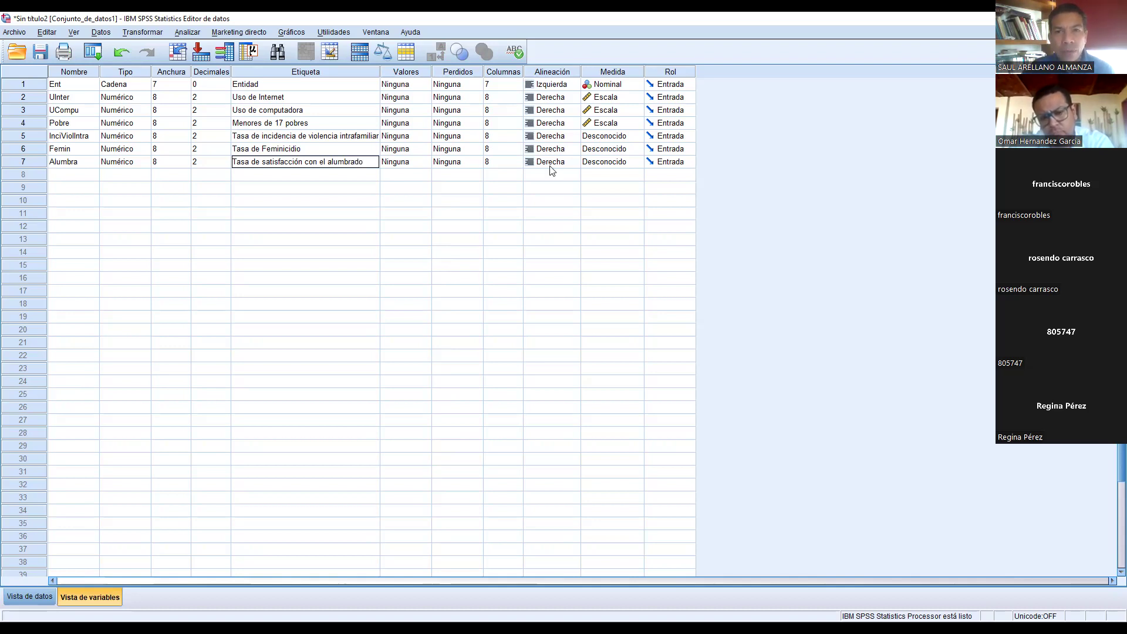
Set the measurement level of InciViolIntra, Femin and Alumbra to Escala.
click(617, 138)
click(616, 148)
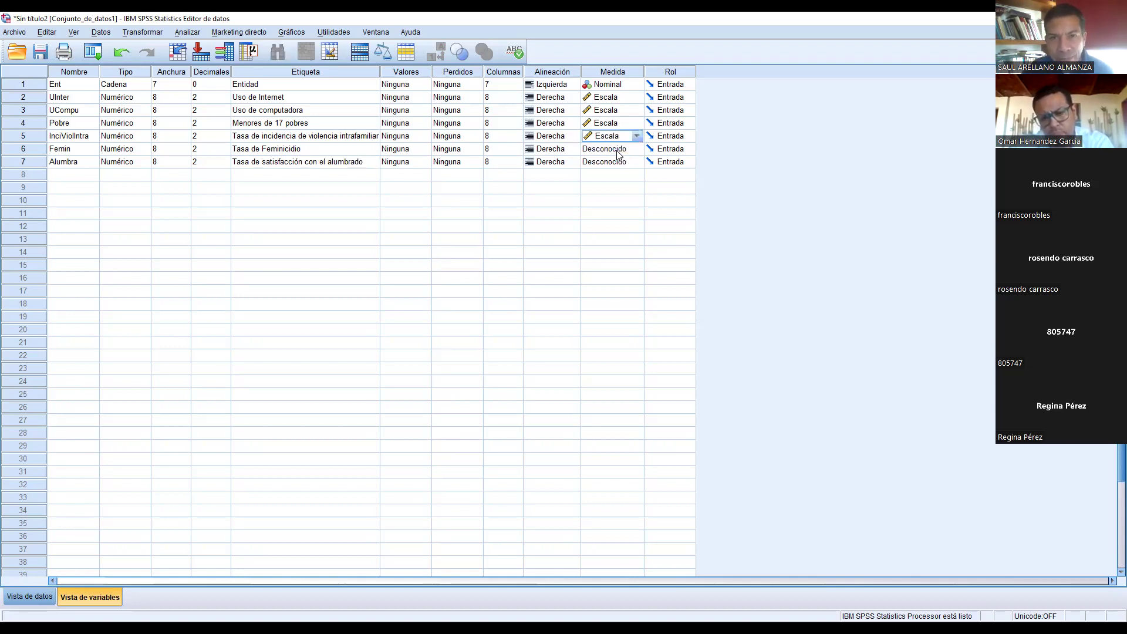
click(616, 154)
click(614, 162)
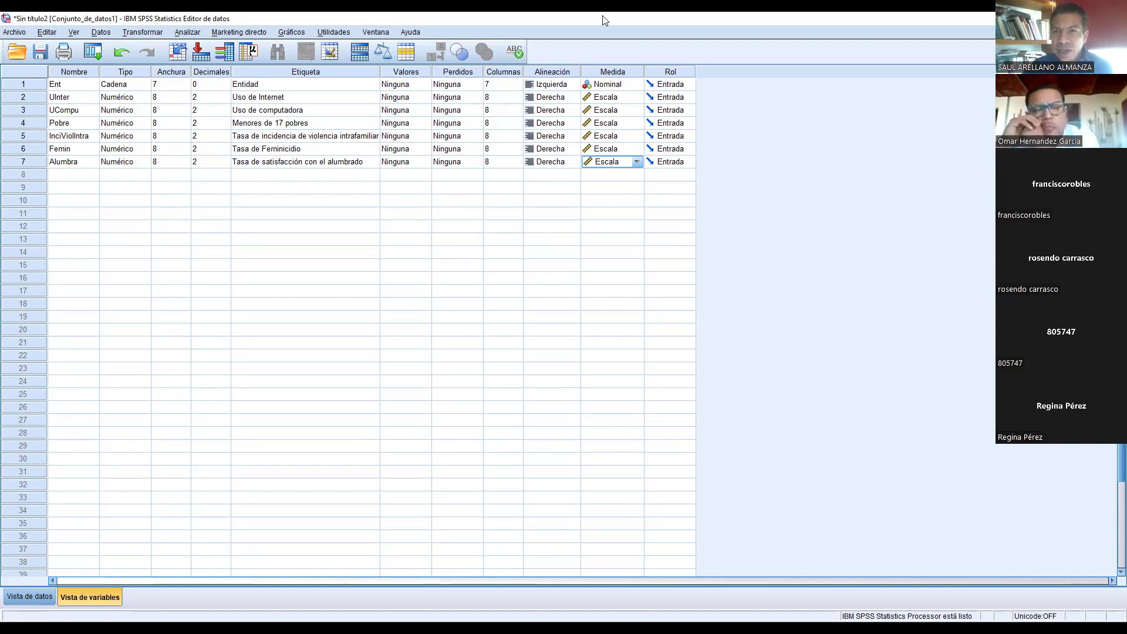
click(640, 211)
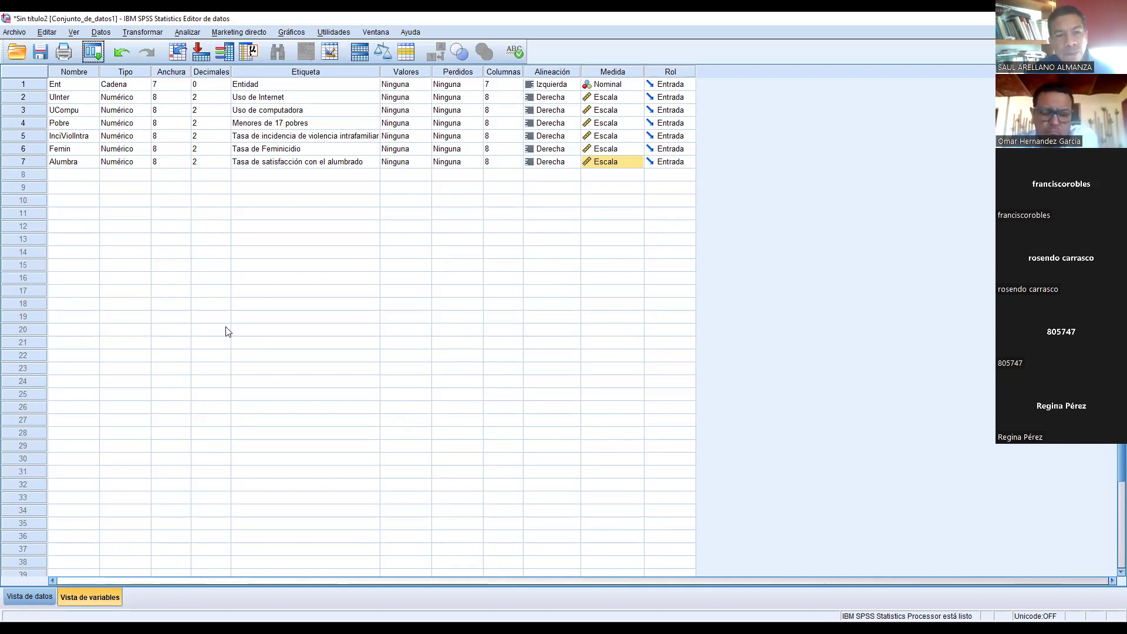
Set the decimals of all six numeric variables, UInter through Alumbra, to 0 and return to the data view.
click(30, 597)
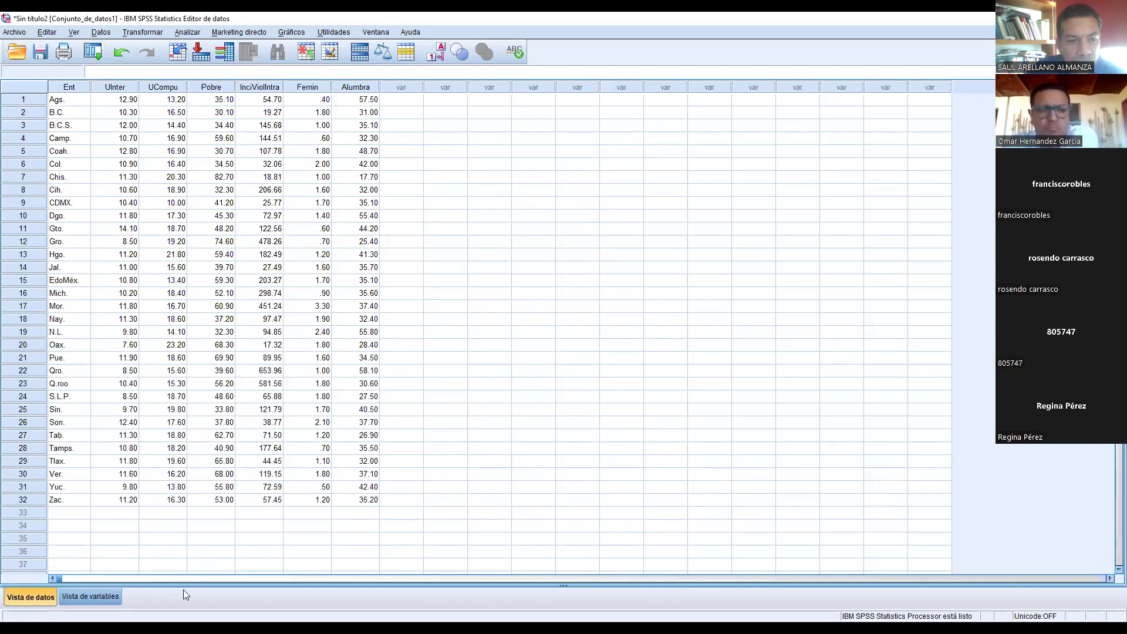
click(102, 595)
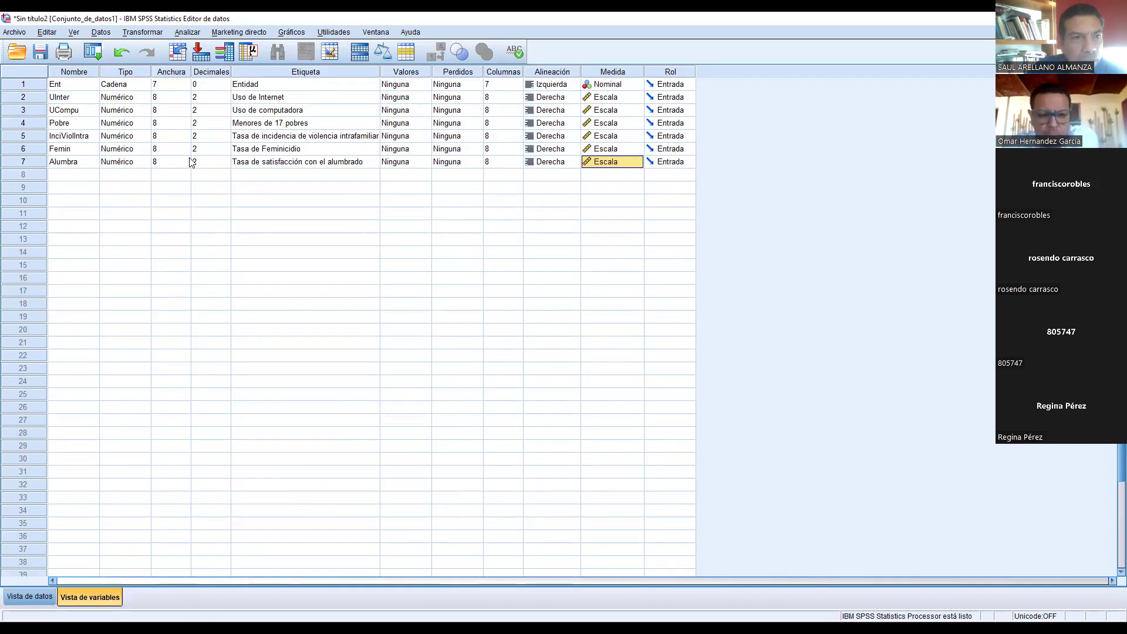
double_click(226, 100)
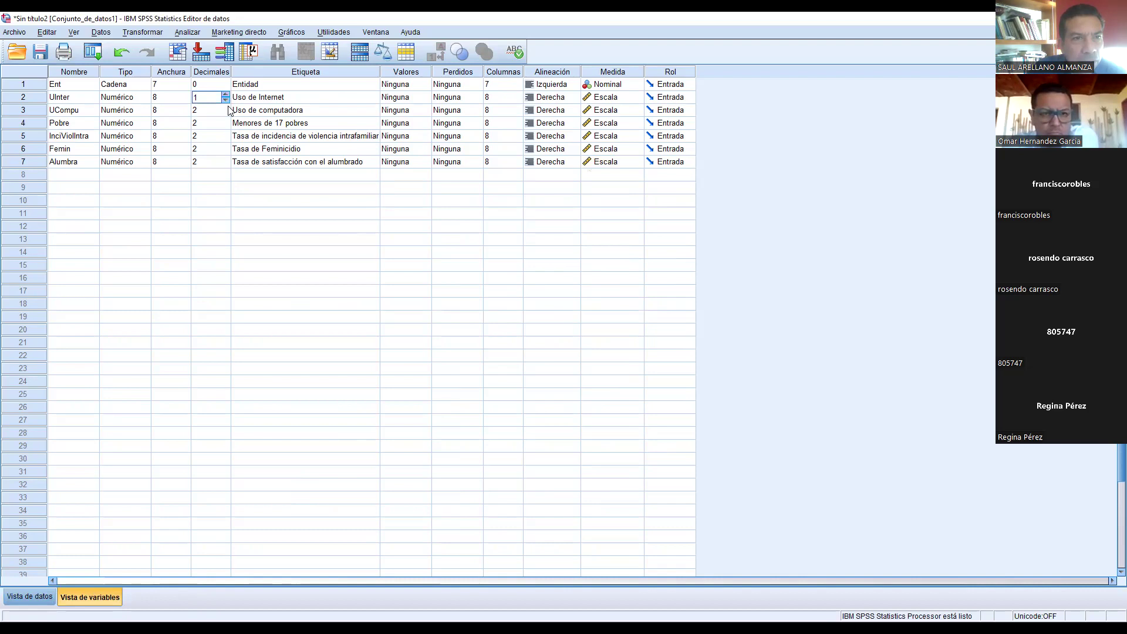
key(Down)
text(0)
key(Down)
text(0)
key(Down)
text(0)
key(Down)
text(0)
key(Down)
text(0)
click(40, 597)
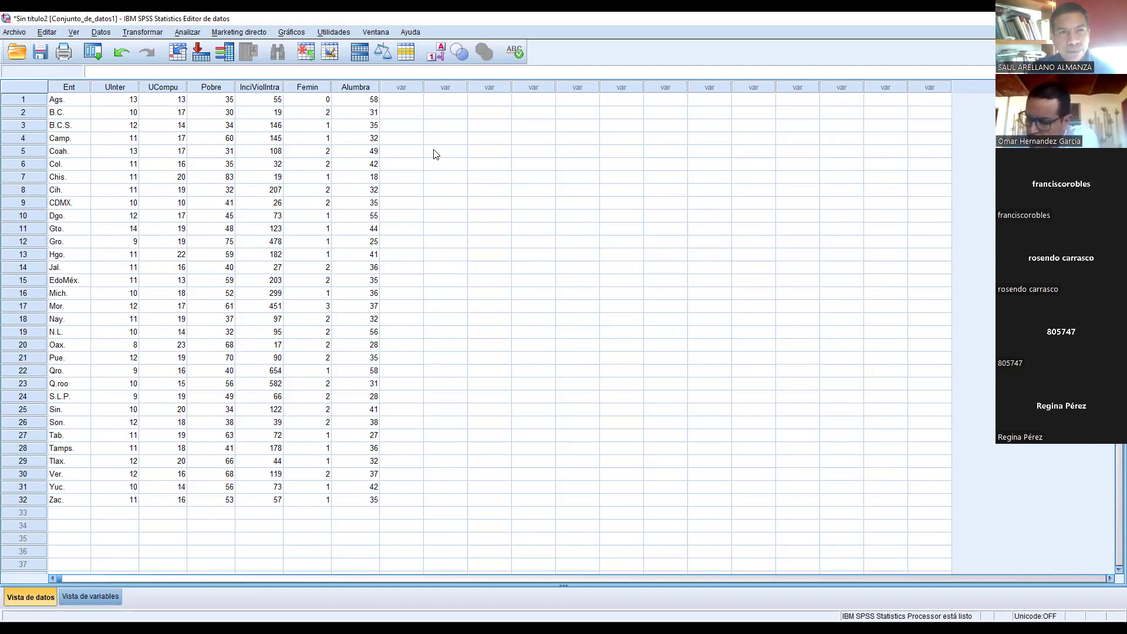
Start a bivariate correlation analysis and add all six numeric variables, from Uso de Internet to Tasa de satisfacción con el alumbrado.
click(188, 33)
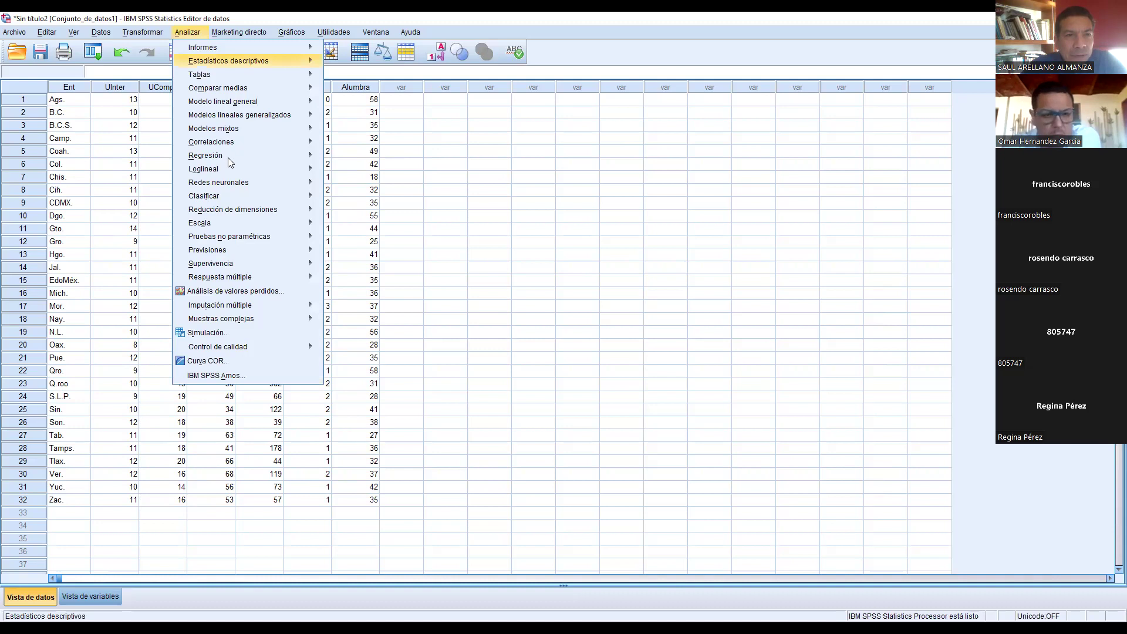
mouse_move(228, 158)
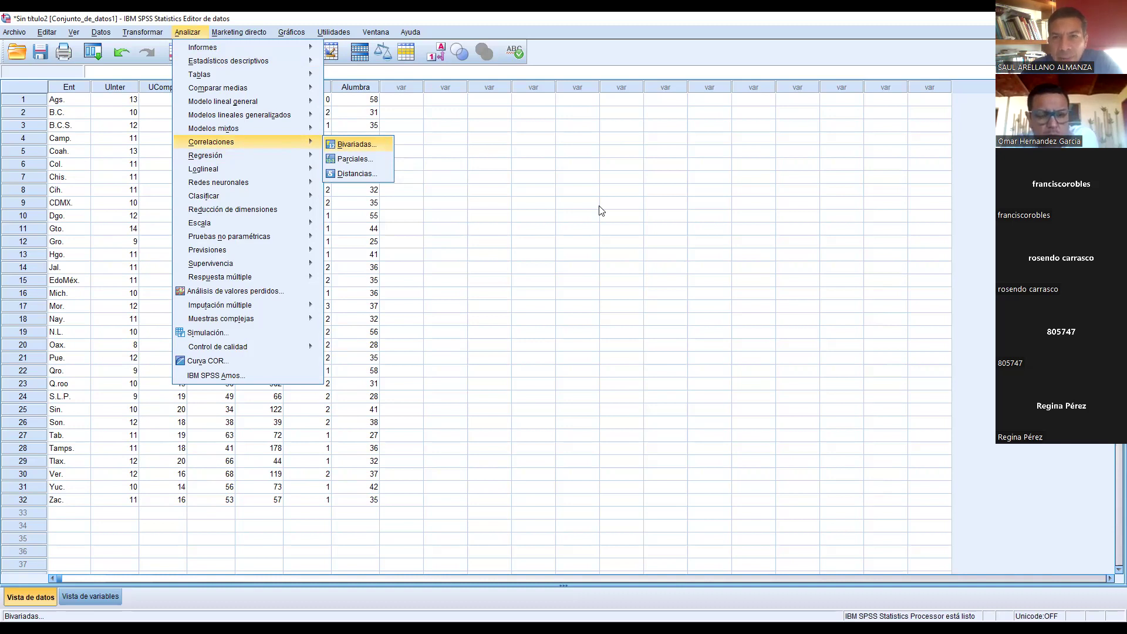
key(Return)
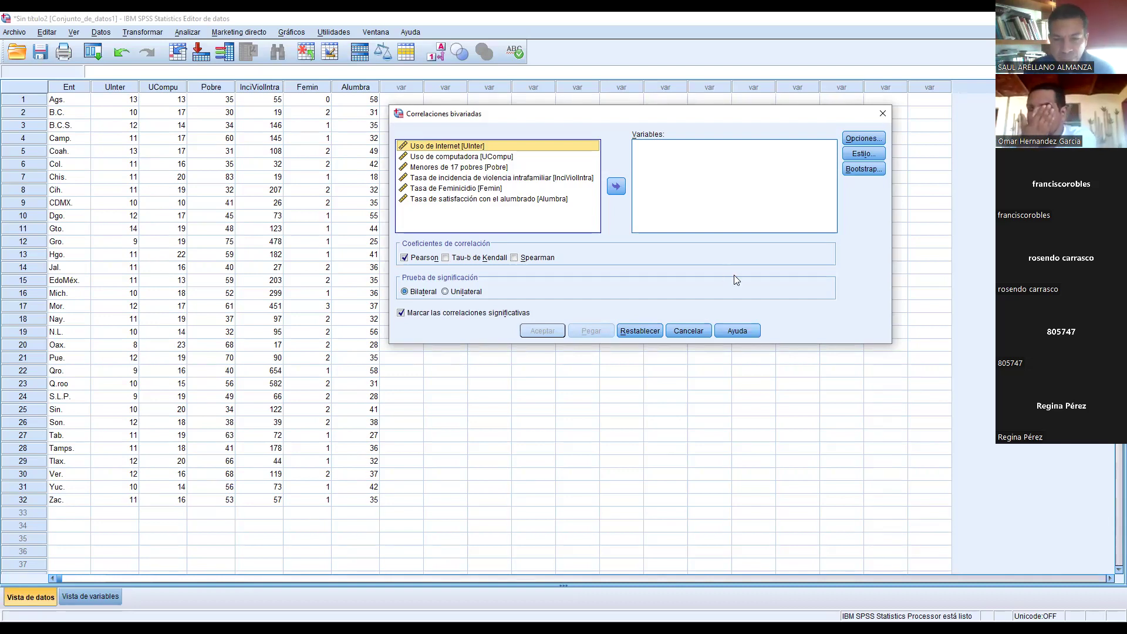
key(shift+Down)
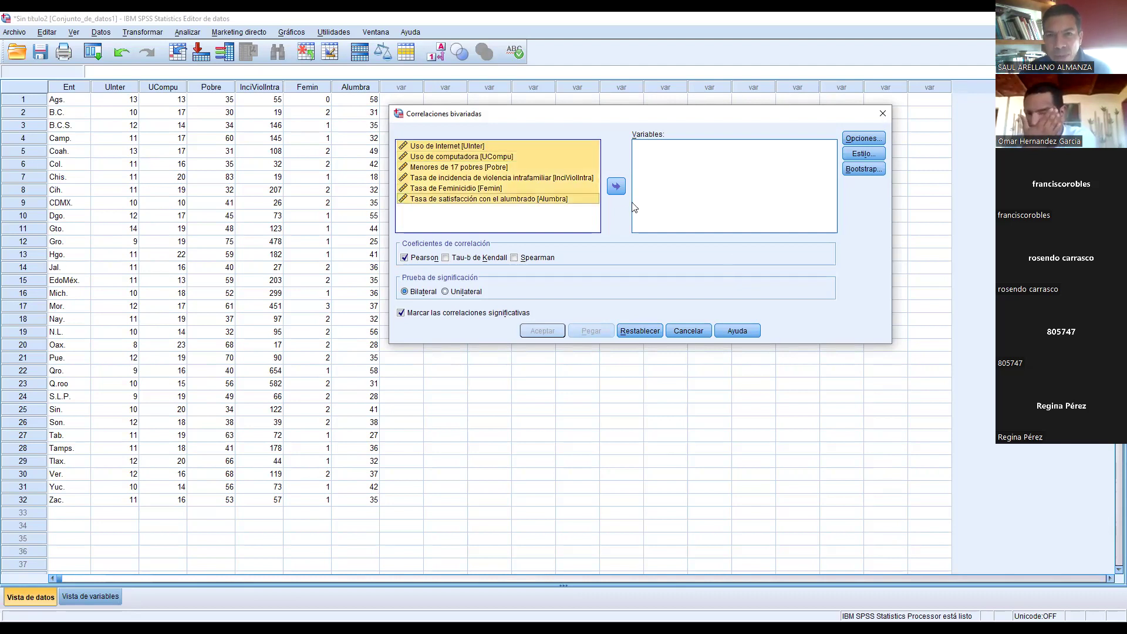
click(619, 191)
Include means and standard deviations in the correlation options, leaving out cross-product deviations and covariances.
click(861, 141)
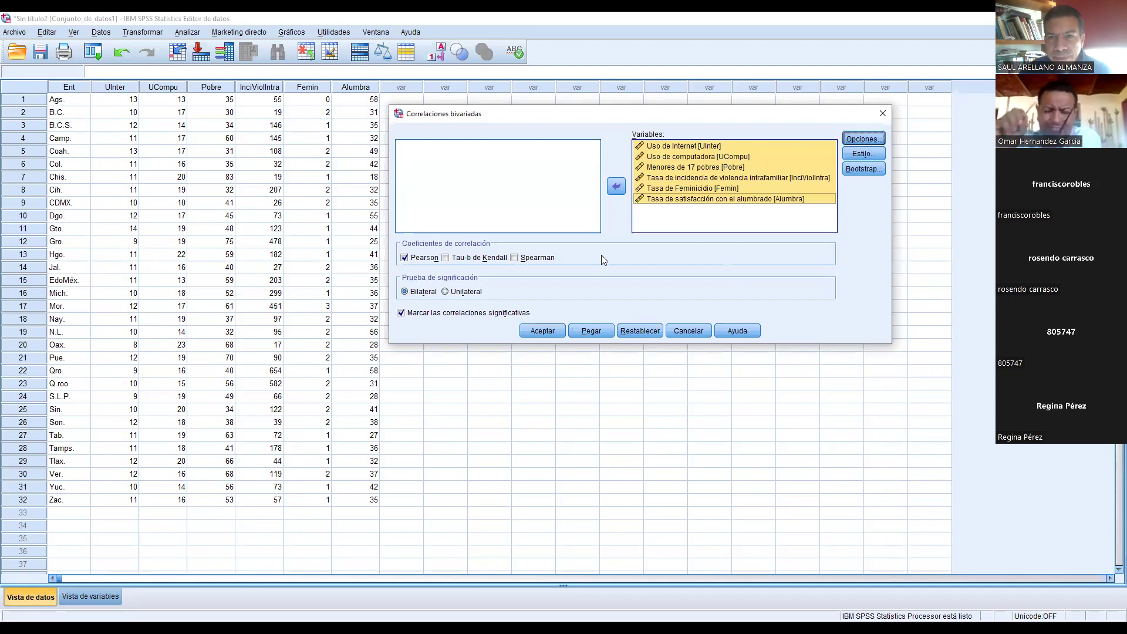
click(683, 224)
click(683, 224)
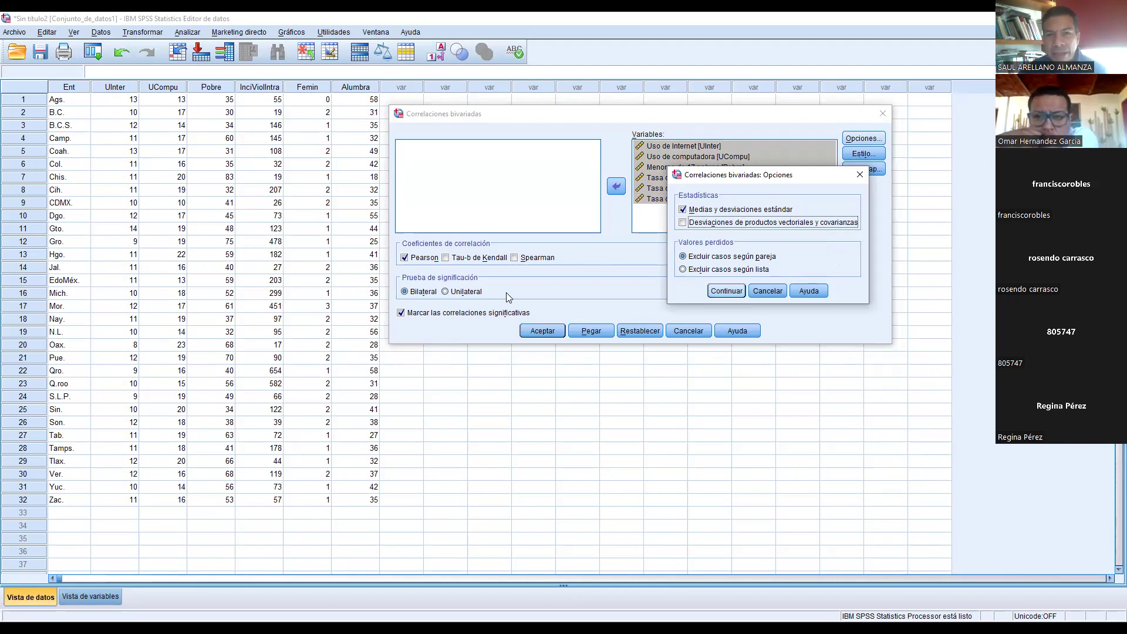
key(Return)
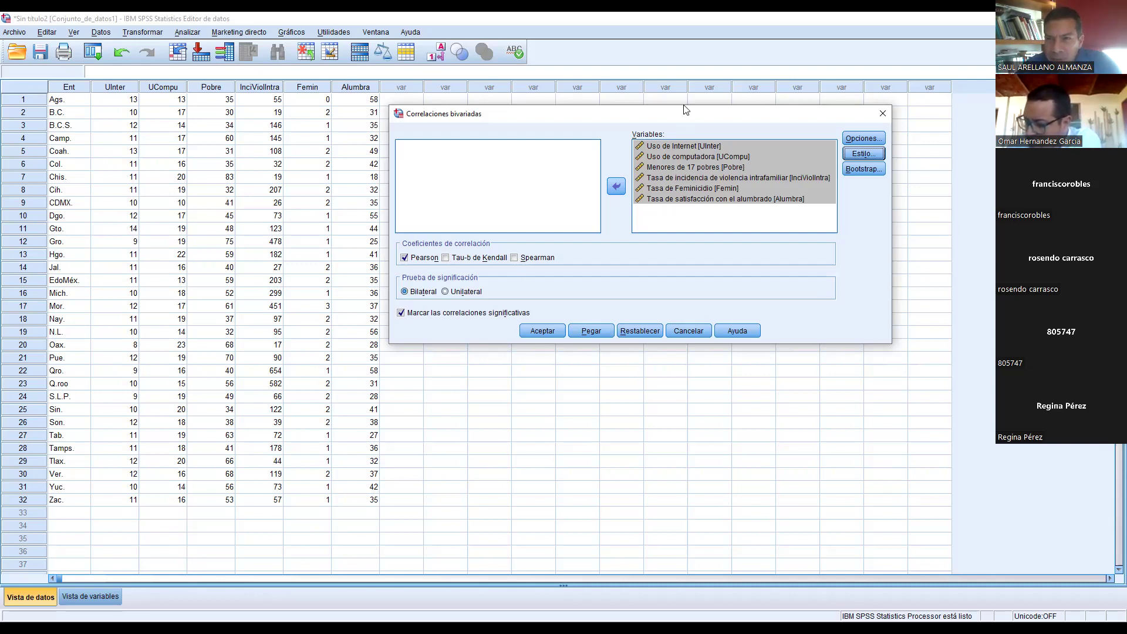
Run the bivariate analysis with Pearson coefficients, a two-tailed significance test and significant correlations flagged.
drag(686, 110, 686, 99)
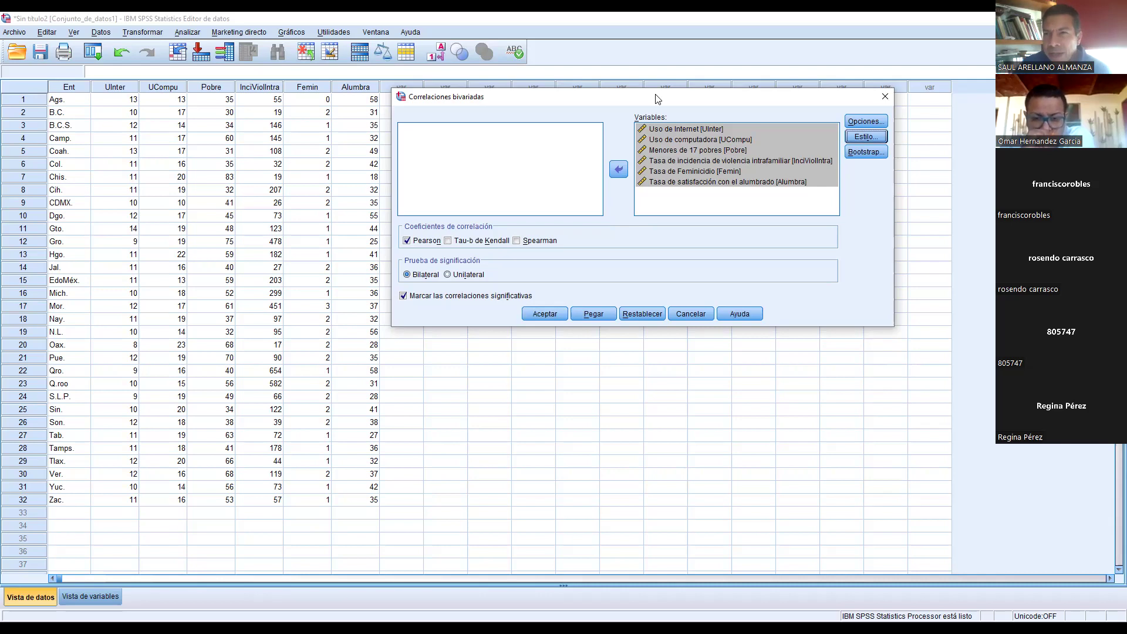
drag(660, 91, 663, 86)
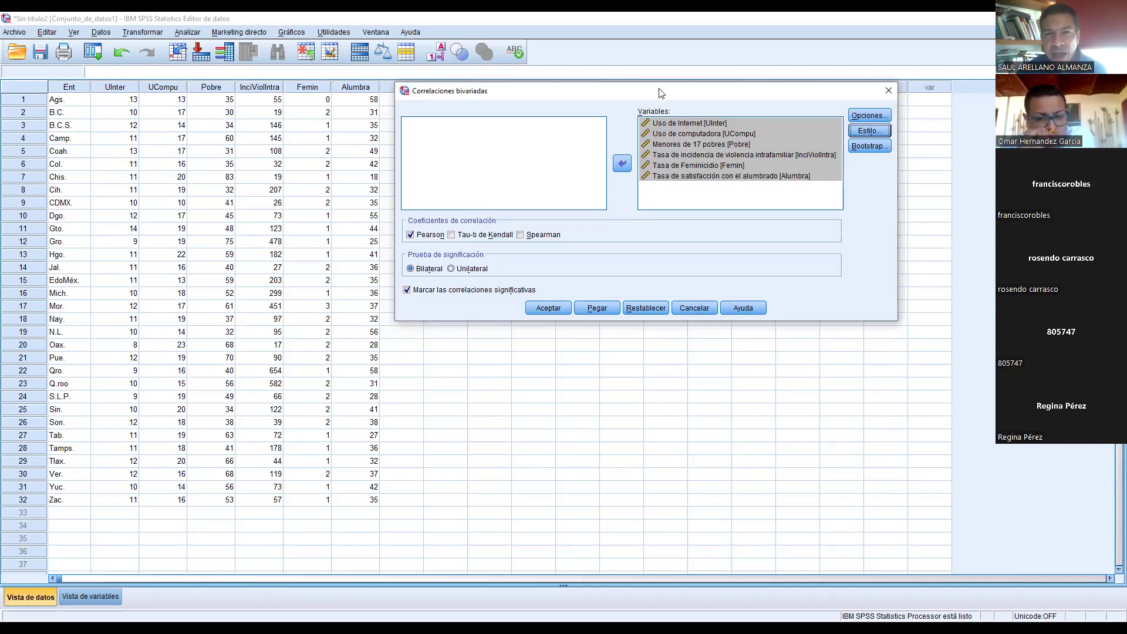
click(563, 312)
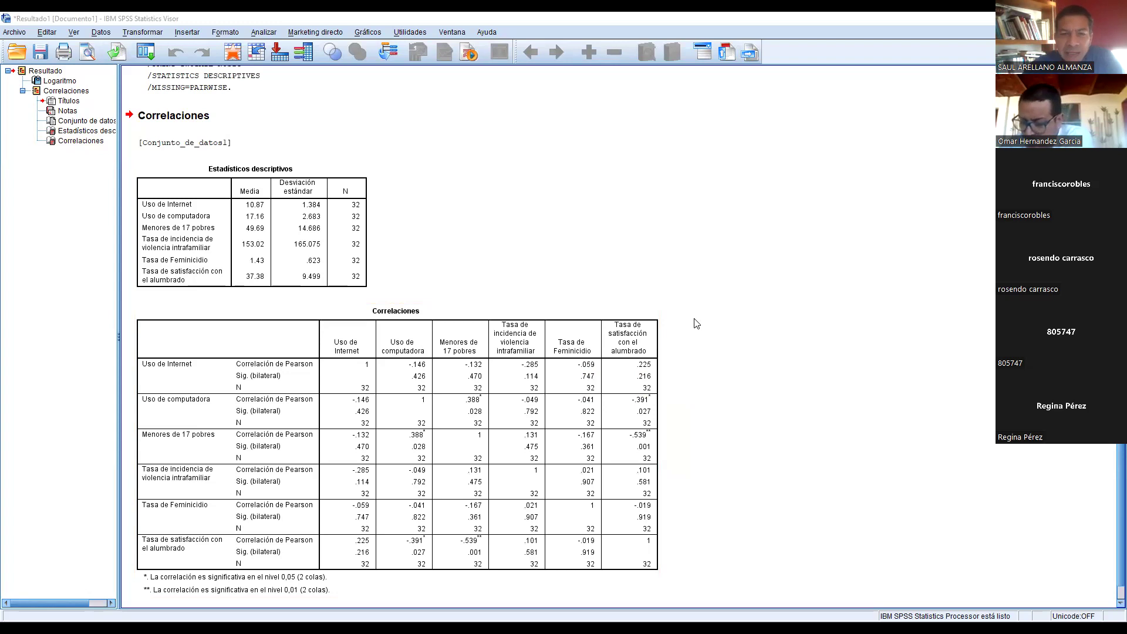
Examine the six-variable correlation table for the significant Pearson coefficients and their two-tailed significance values.
click(581, 316)
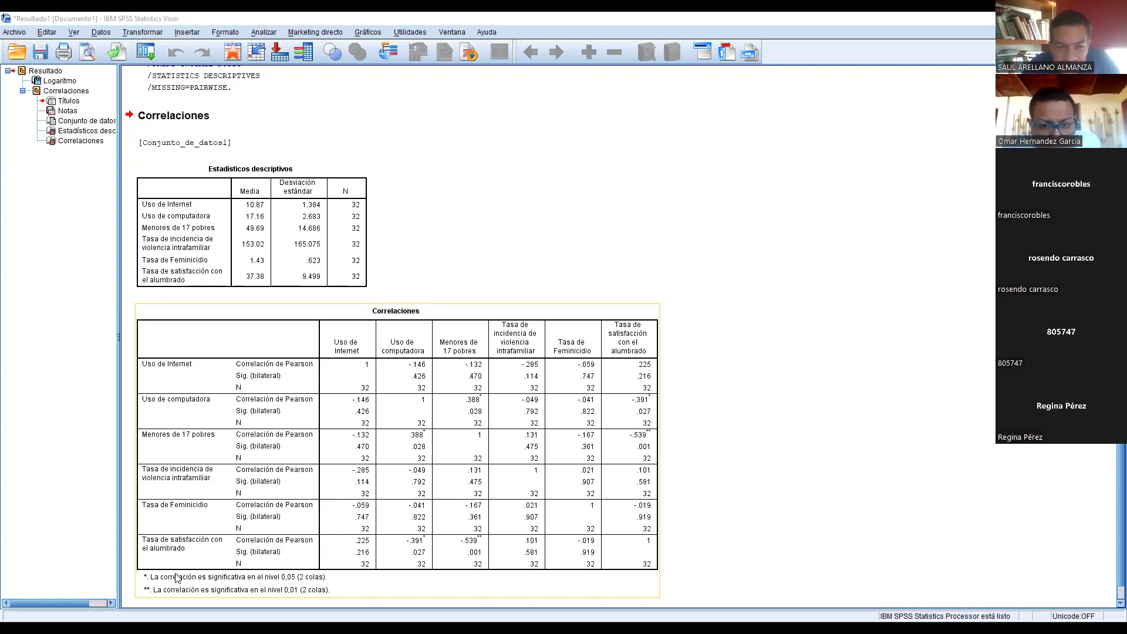
click(291, 544)
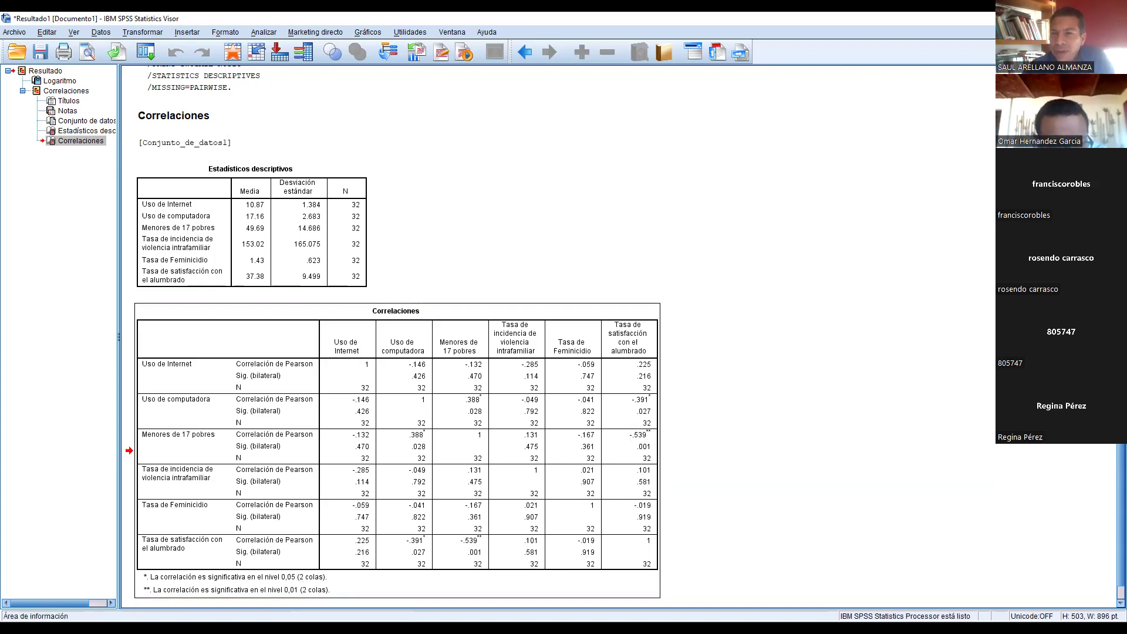
click(644, 431)
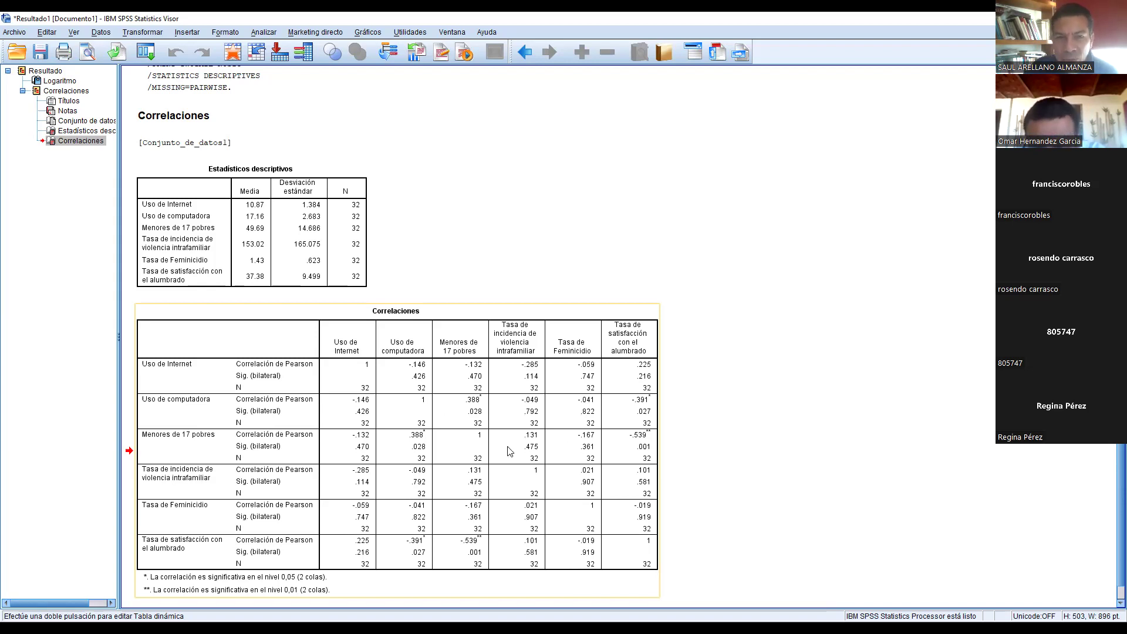
scroll(458, 463, down, 1)
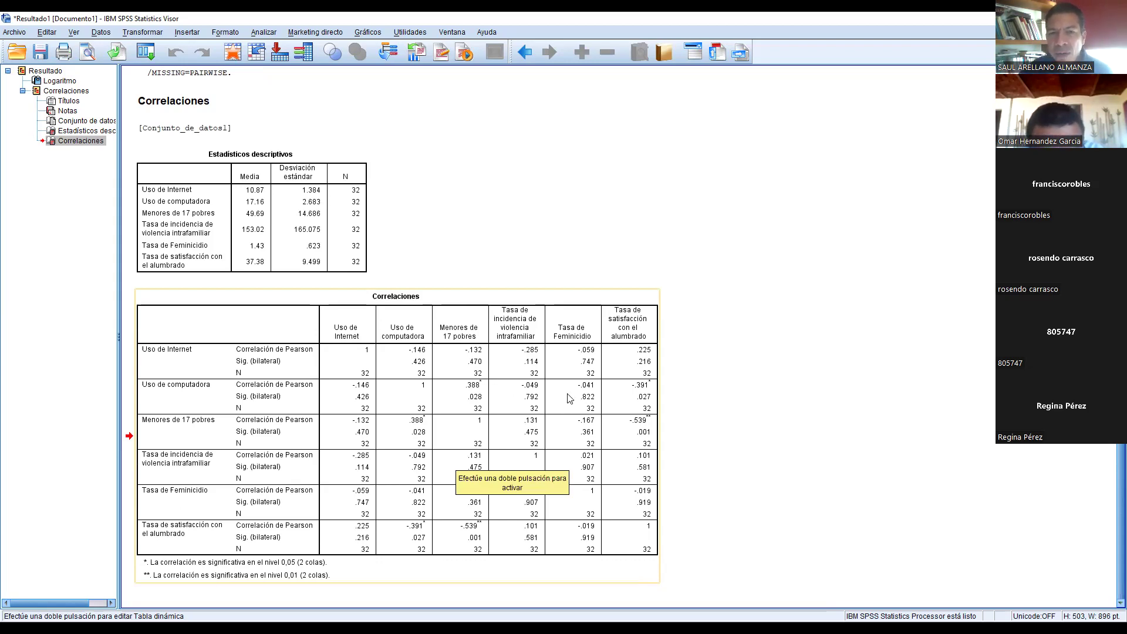
Rerun the bivariate Pearson correlation after removing Tasa de incidencia de violencia intrafamiliar, Tasa de Feminicidio and Uso de Internet from the variables.
click(270, 34)
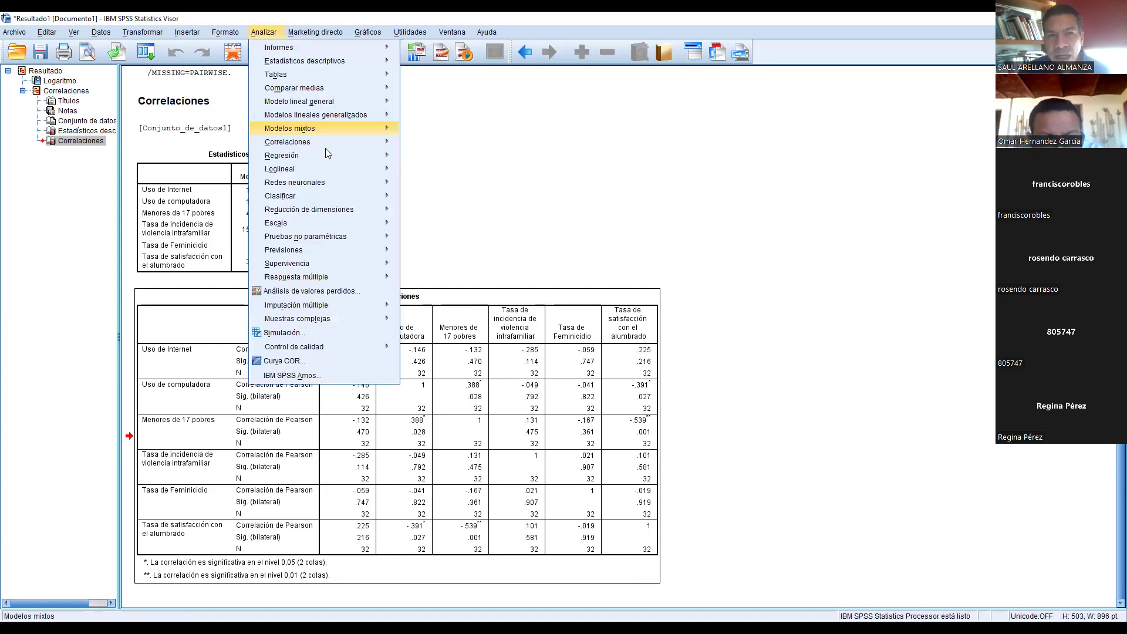
mouse_move(329, 144)
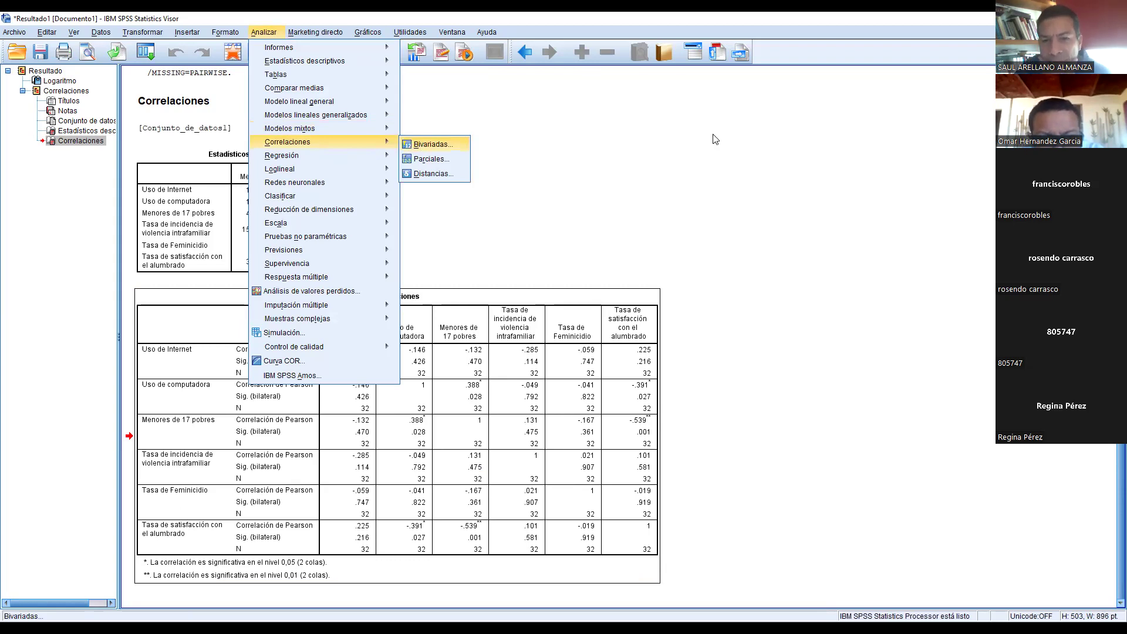
key(Return)
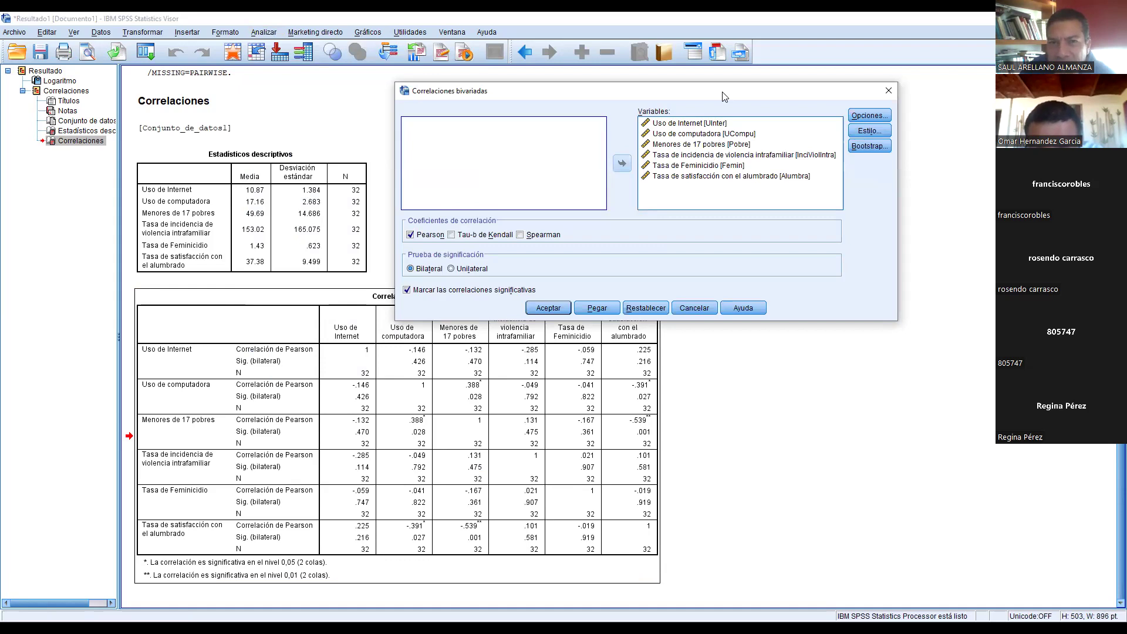
click(378, 408)
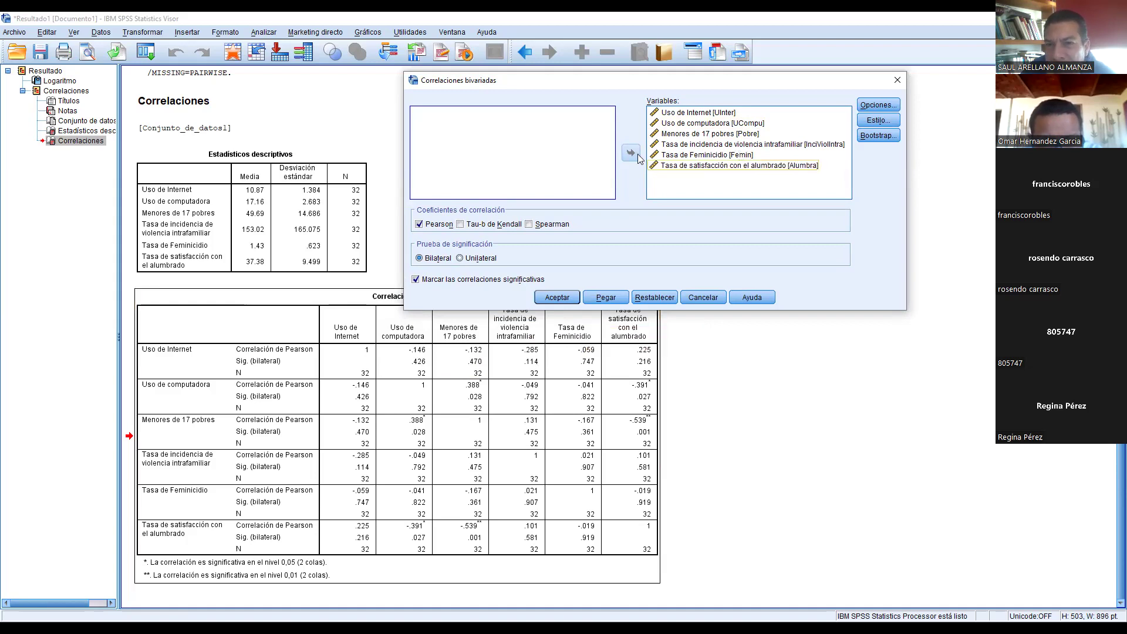
click(705, 144)
click(631, 153)
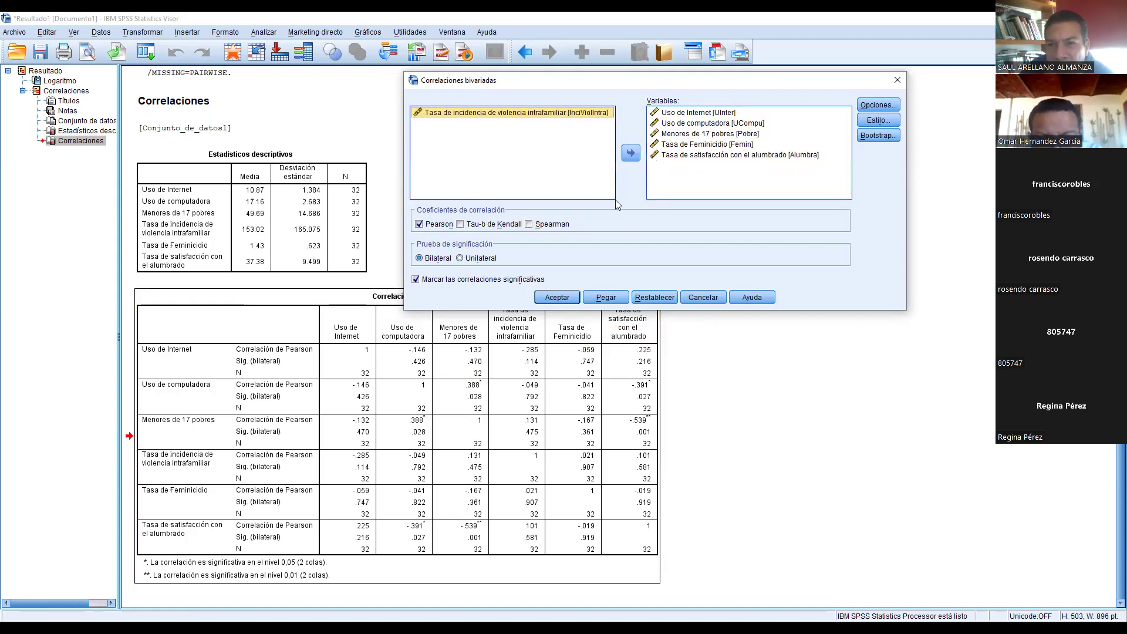
click(630, 158)
click(630, 154)
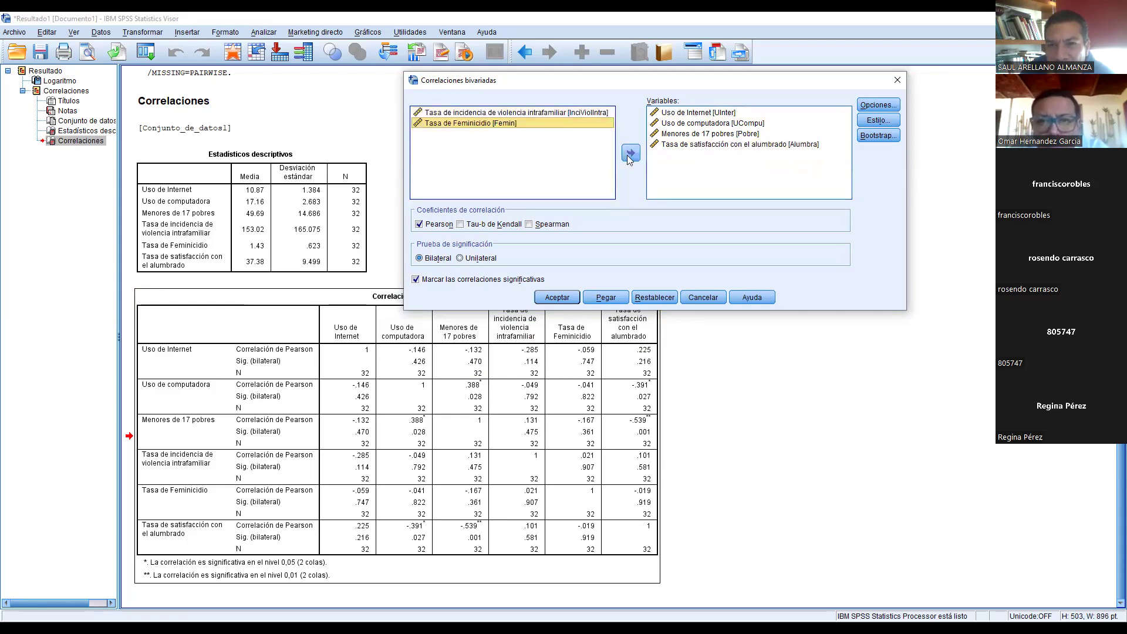
key(space)
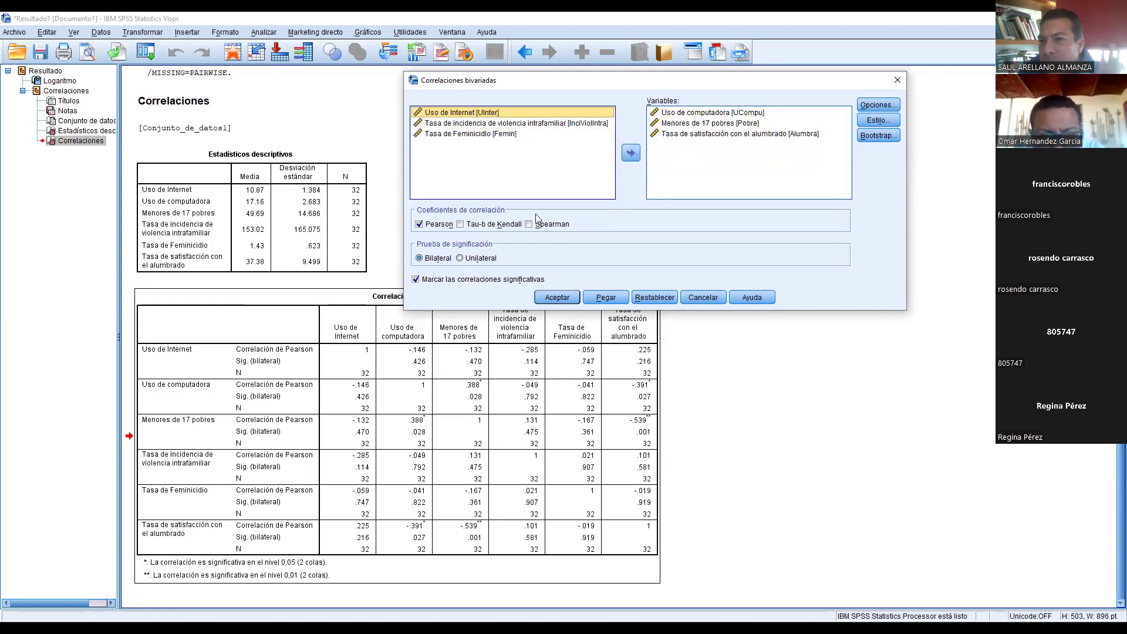
click(563, 298)
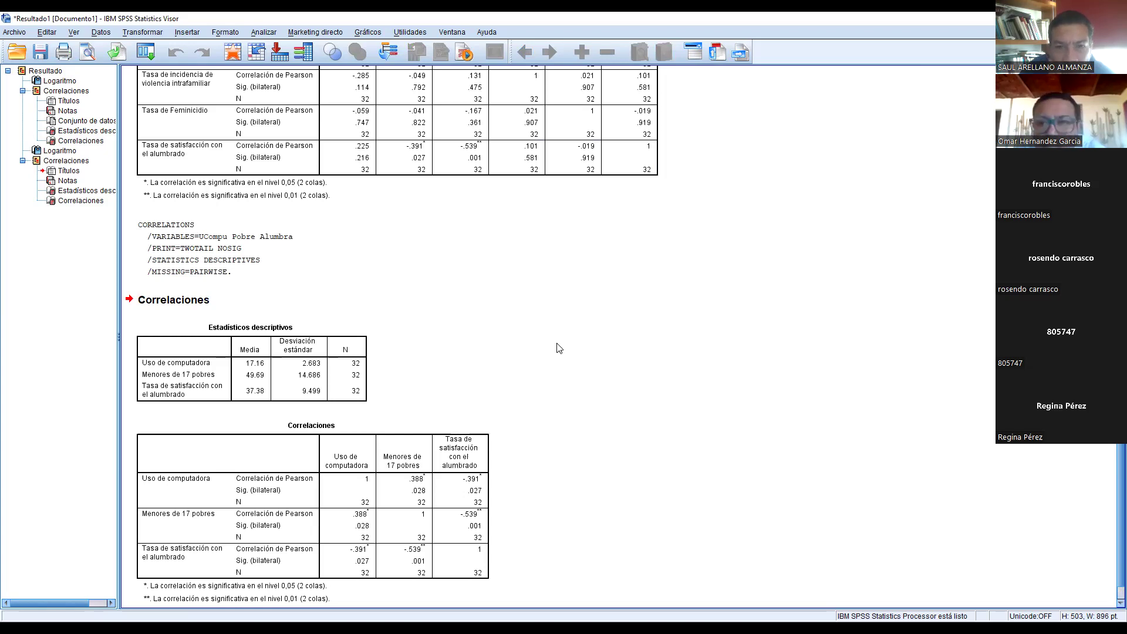
Examine the reduced correlation table for Uso de computadora, Menores de 17 pobres and Tasa de satisfacción con el alumbrado.
click(234, 427)
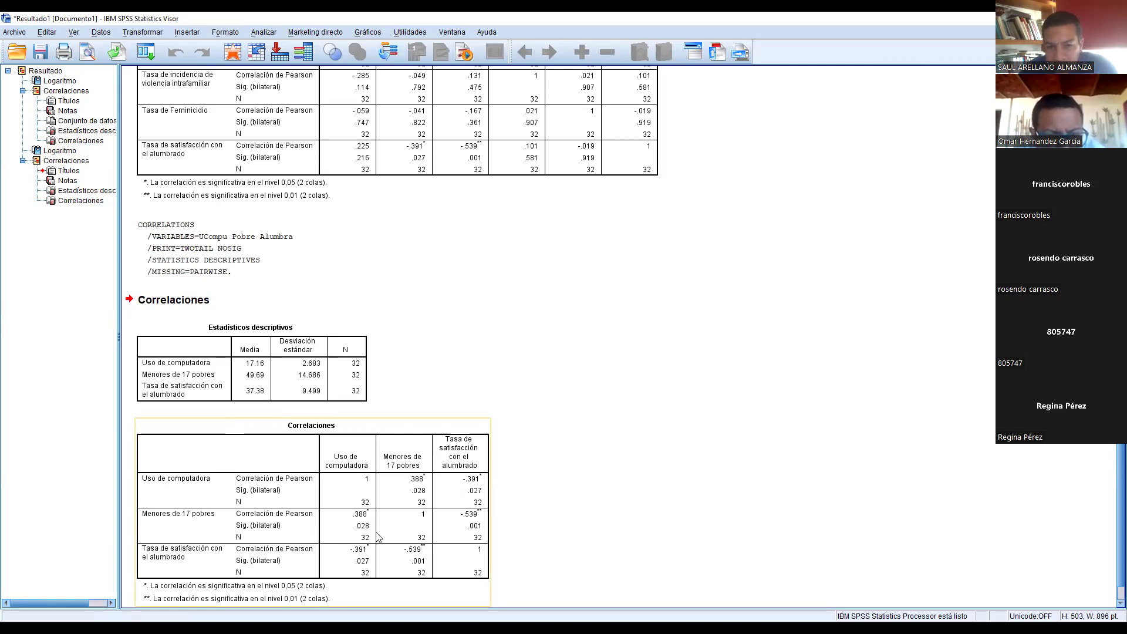
click(416, 478)
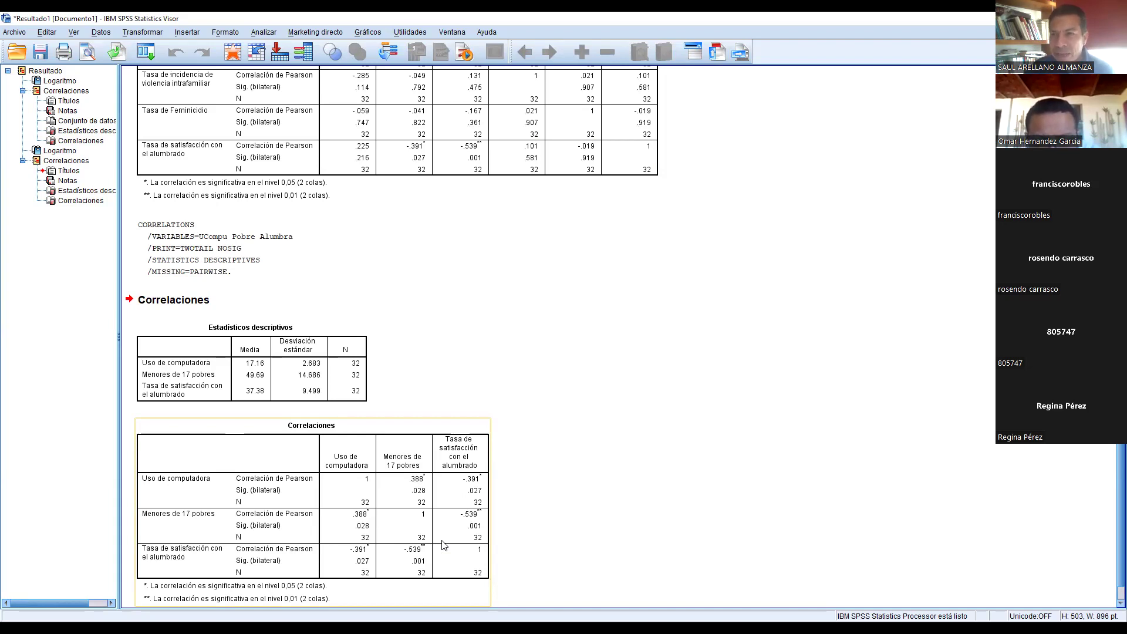
click(736, 536)
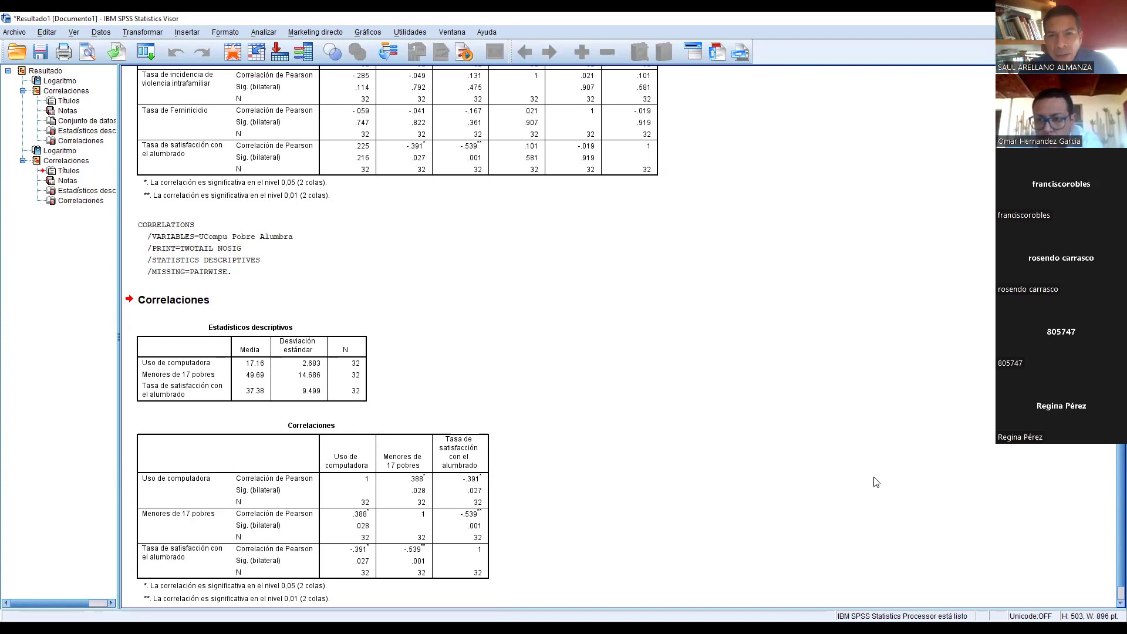
click(355, 419)
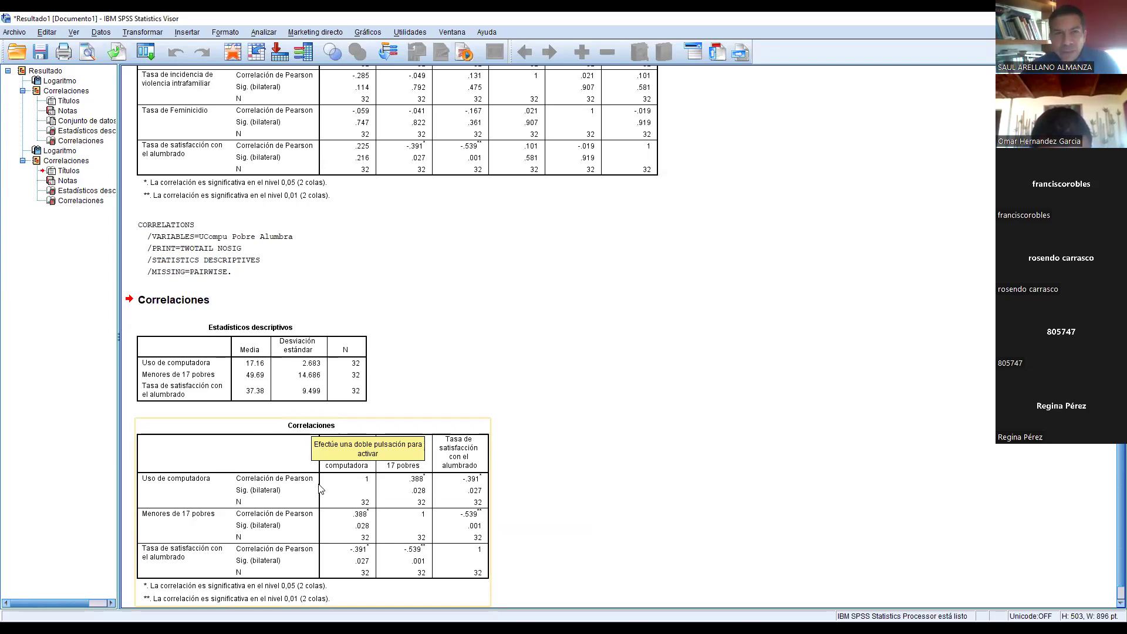
click(523, 304)
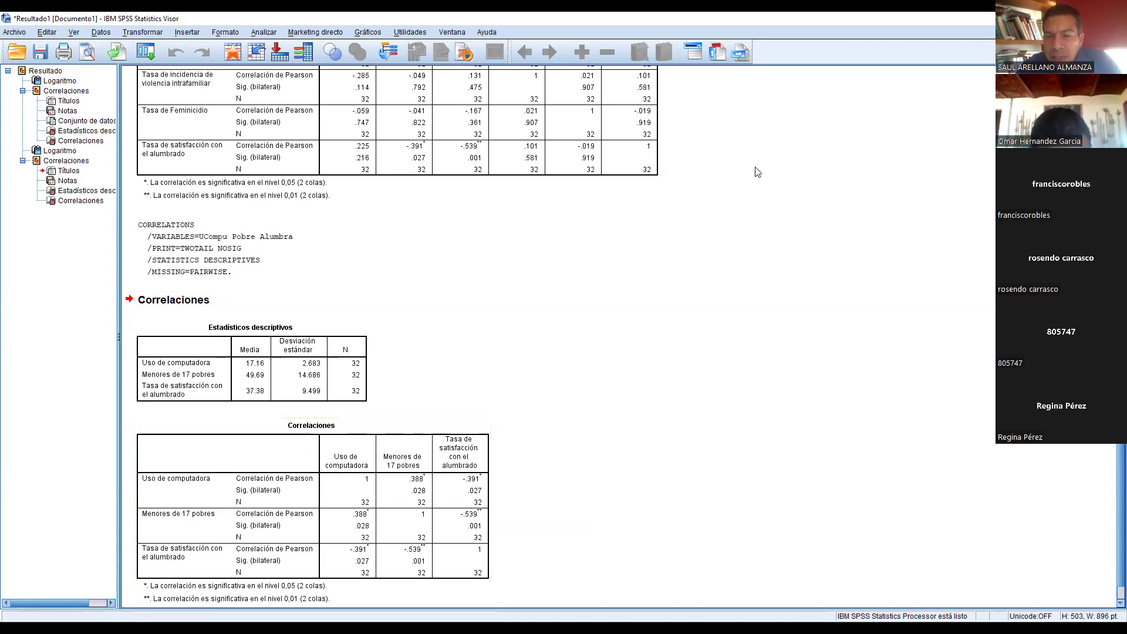